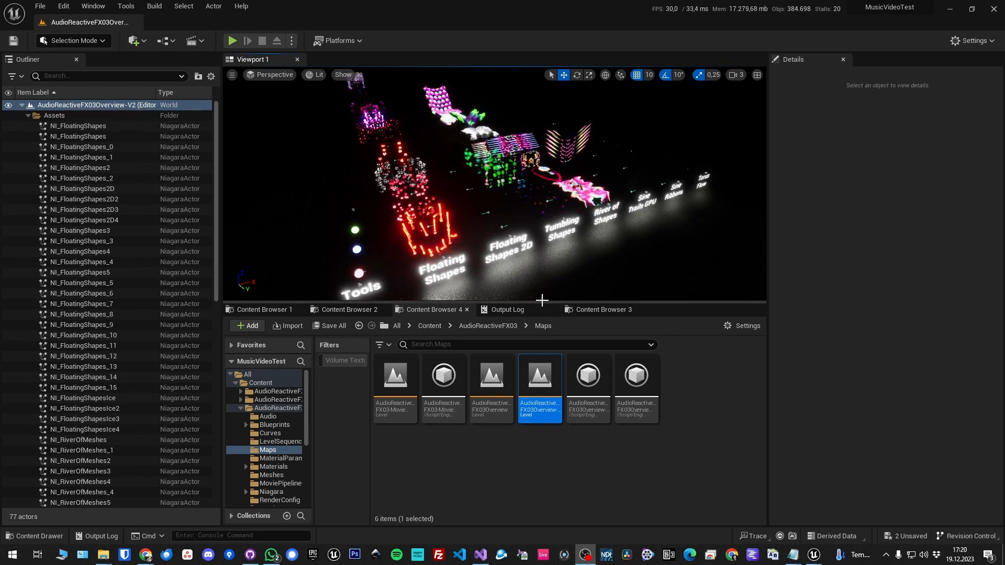
Open the AudioReactiveFX03 folder in the content browser and enlarge the viewport above it
left_click_drag(542, 302, 542, 366)
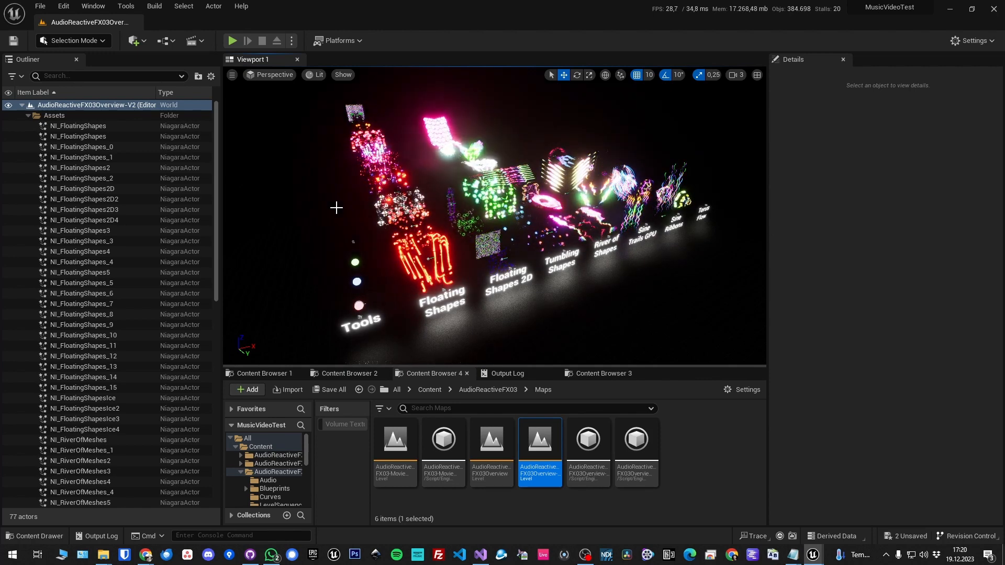
left_click(475, 393)
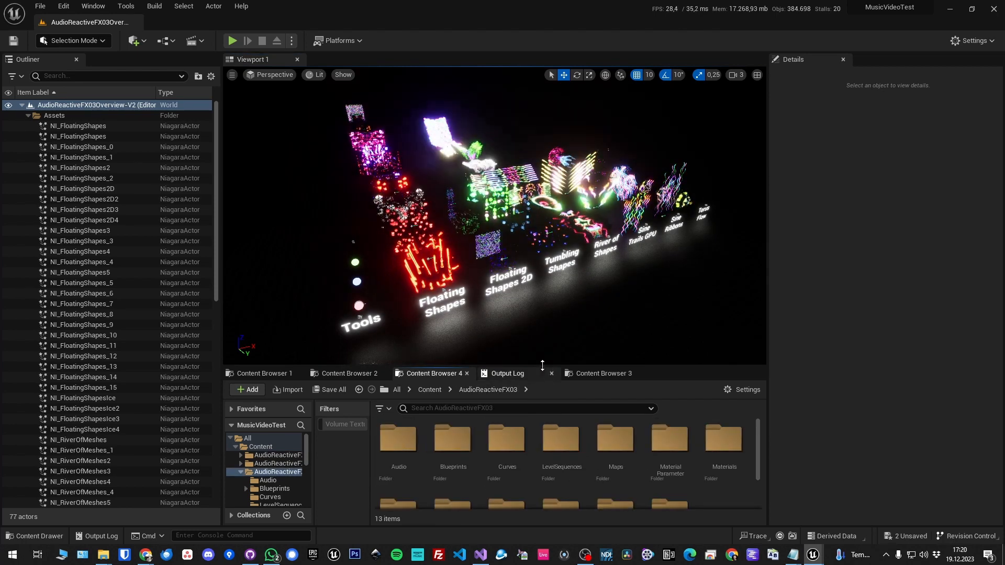
left_click_drag(544, 367, 533, 258)
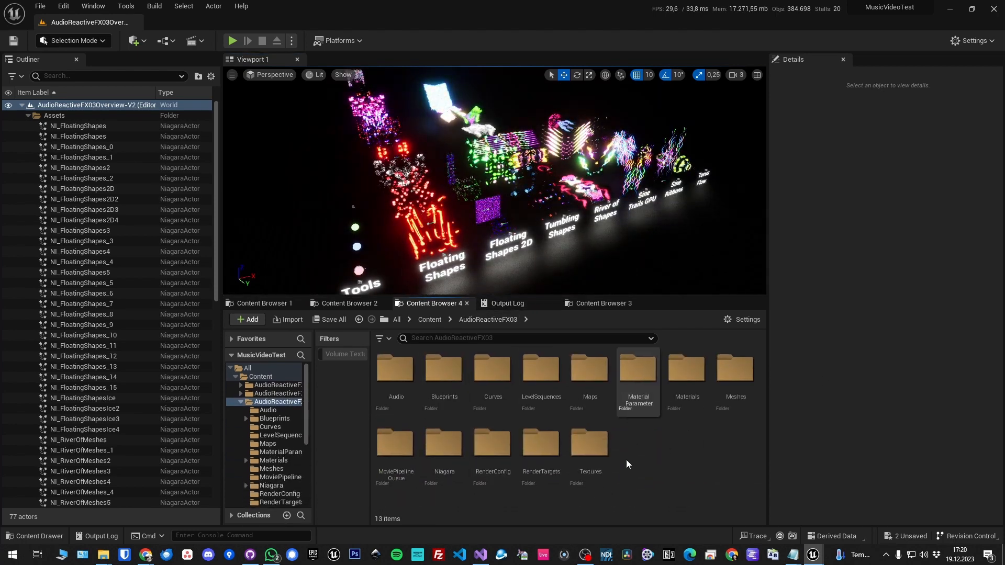
left_click_drag(539, 296, 524, 365)
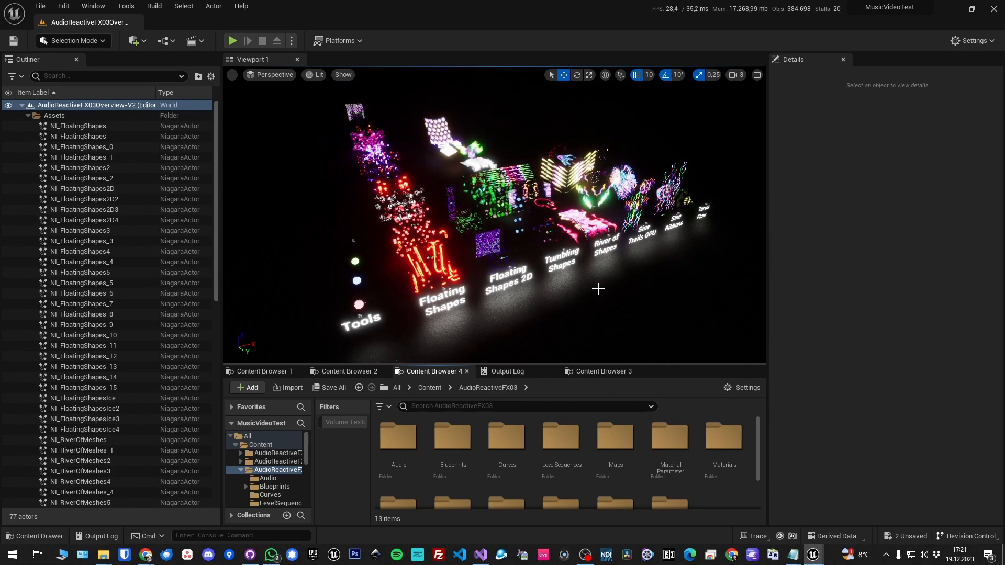
Inspect the details of the BP_AudioCapture and BP_AudioPlayer spheres above the Tools label
right_click_drag(588, 292, 525, 297)
key("w")
key("w")
key("s")
key("d")
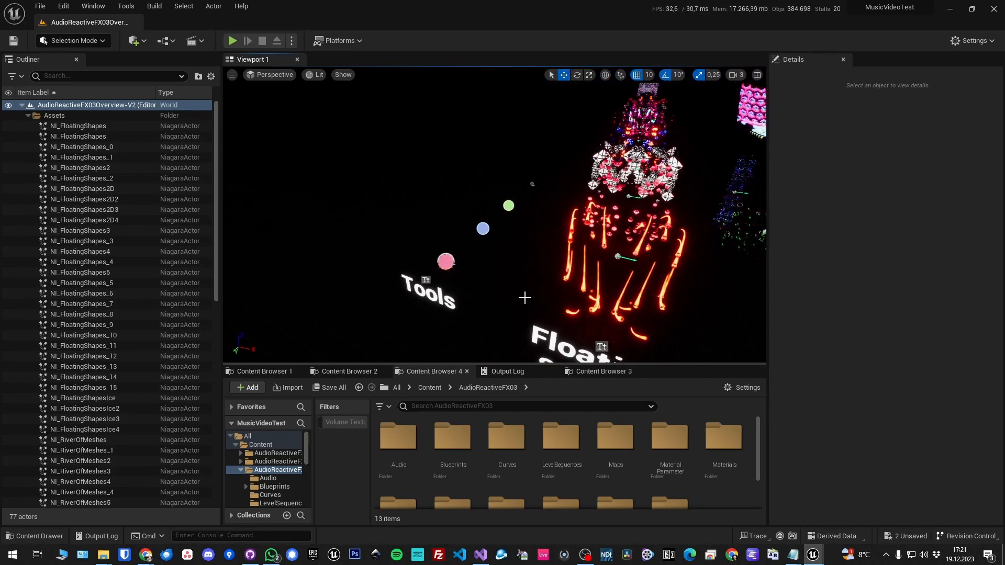
left_click(445, 263)
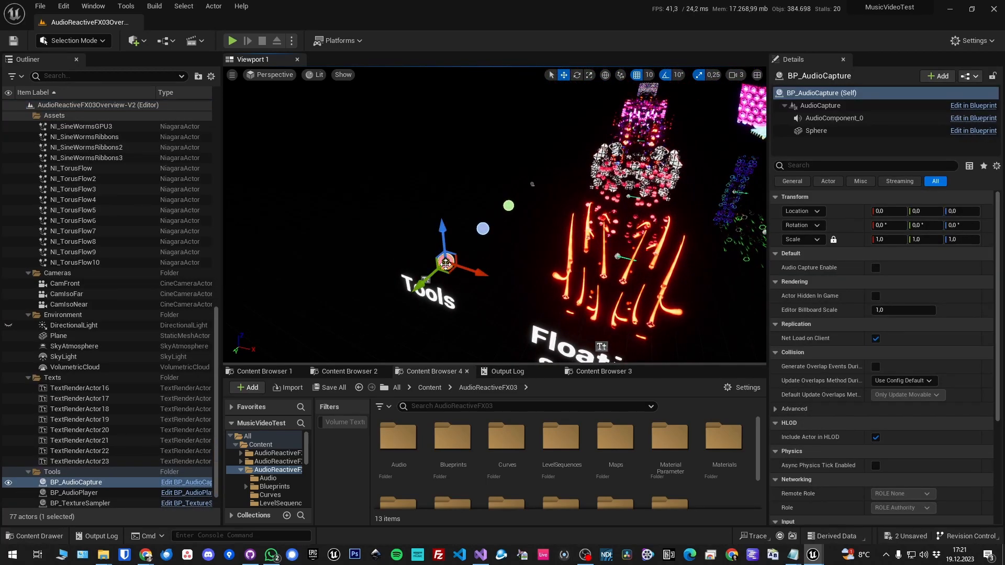
left_click(479, 229)
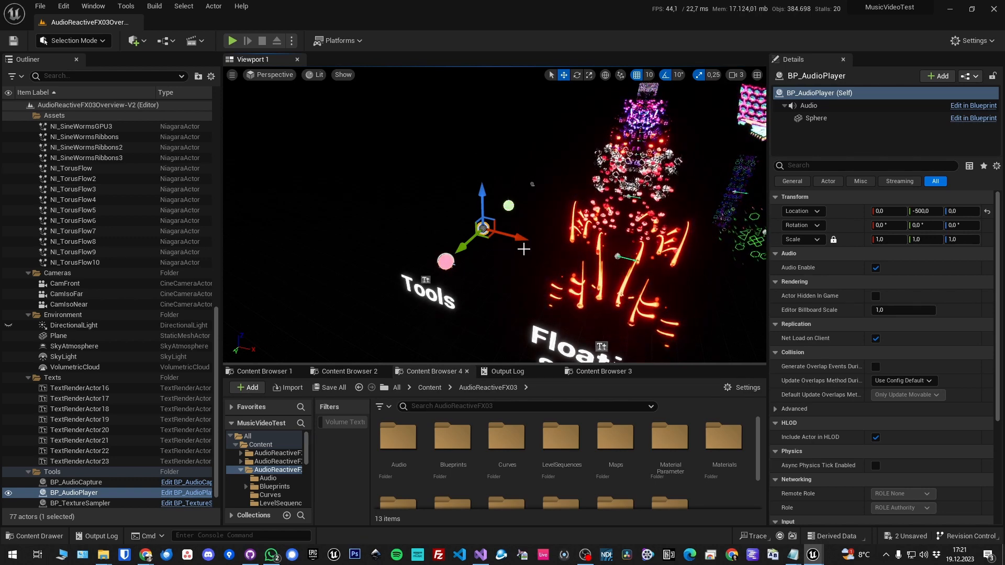
left_click(513, 260)
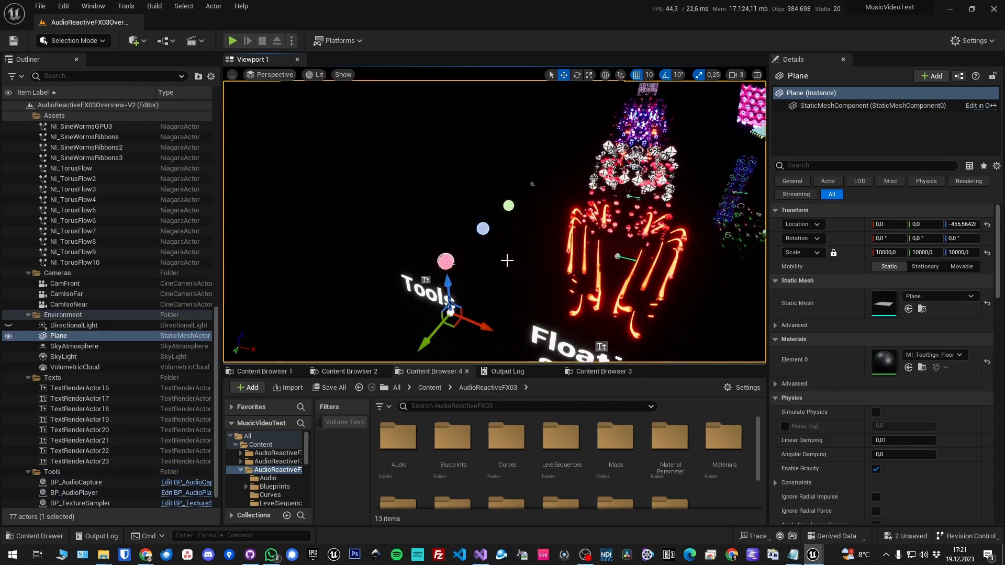
Select the red NI_FloatingShapes_15 effect above the Floating Shapes label
right_click_drag(508, 261, 584, 261)
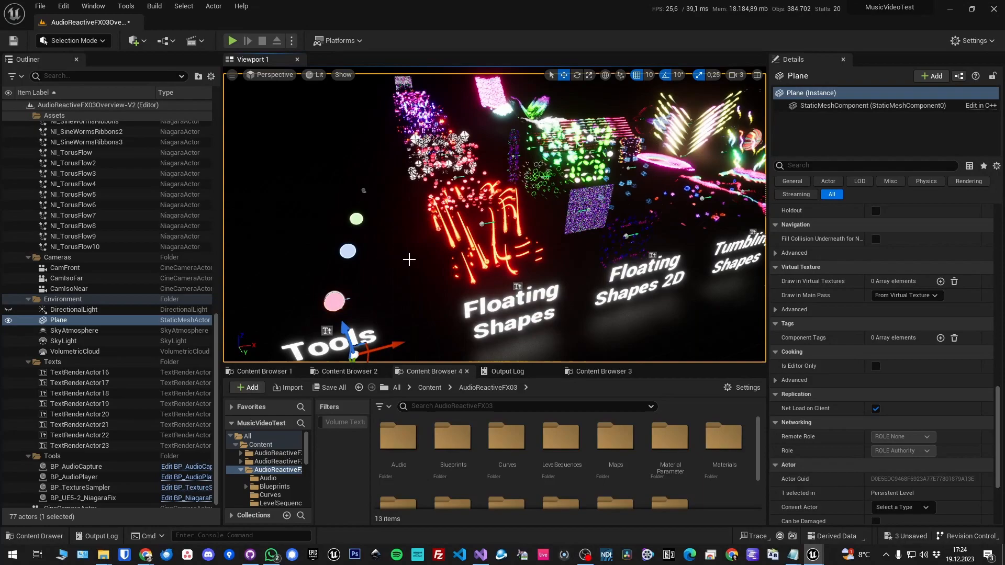
right_click_drag(410, 260, 379, 264)
key("w")
key("s")
key("w")
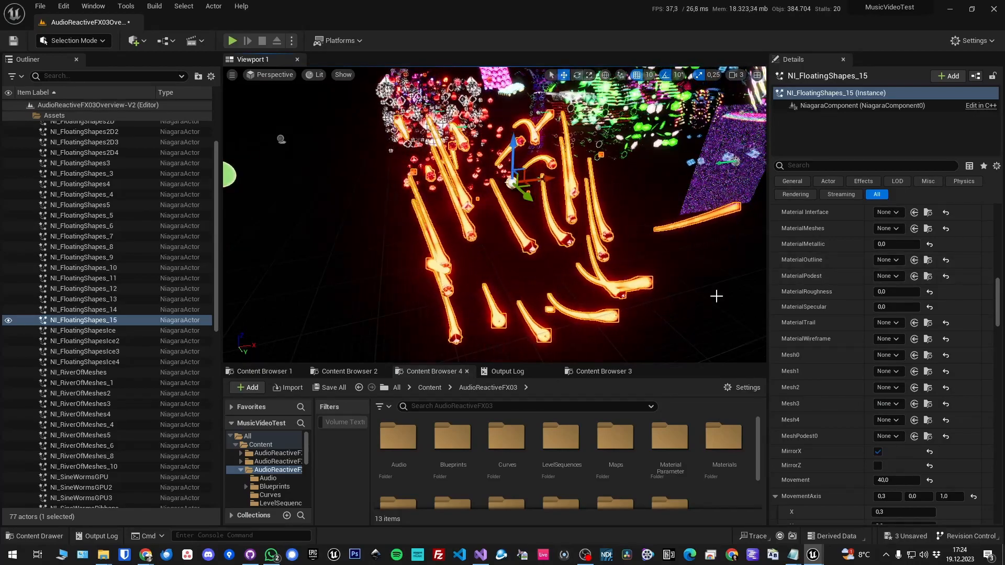
Examine the material, mesh, mirror and movement user parameters of NI_FloatingShapes_15
scroll(827, 301, "up", 6)
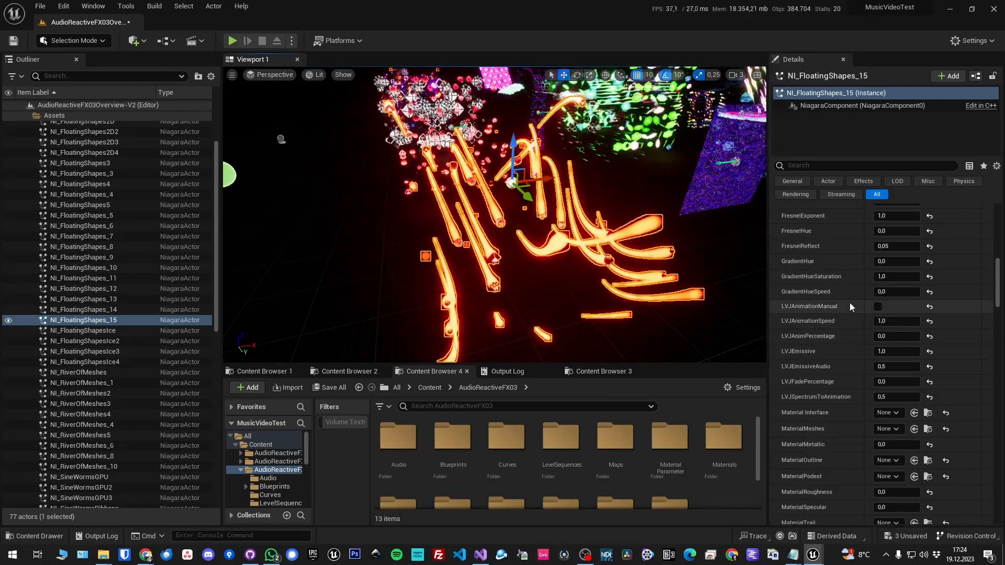
scroll(850, 303, "down", 7)
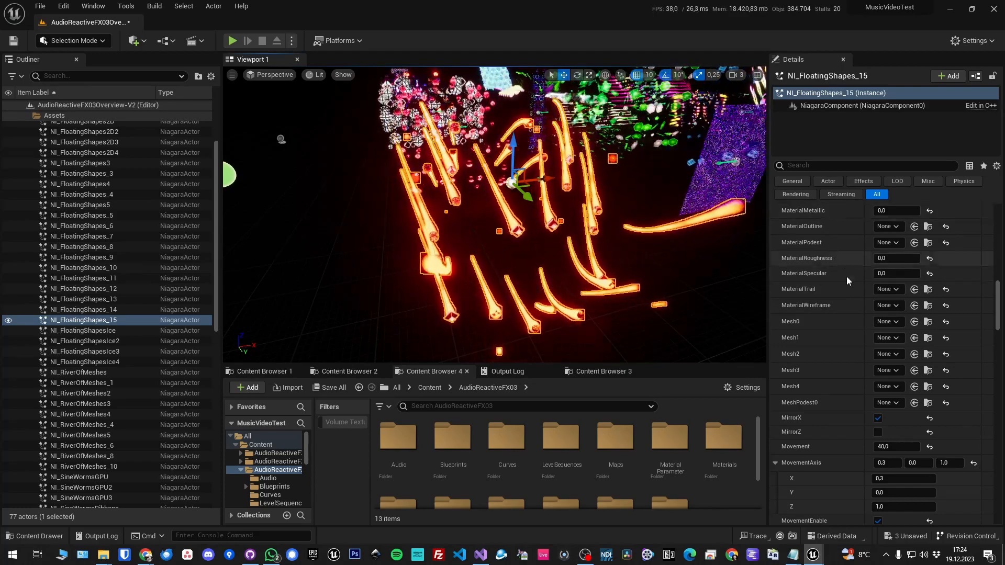
scroll(846, 275, "up", 2)
scroll(847, 276, "up", 1)
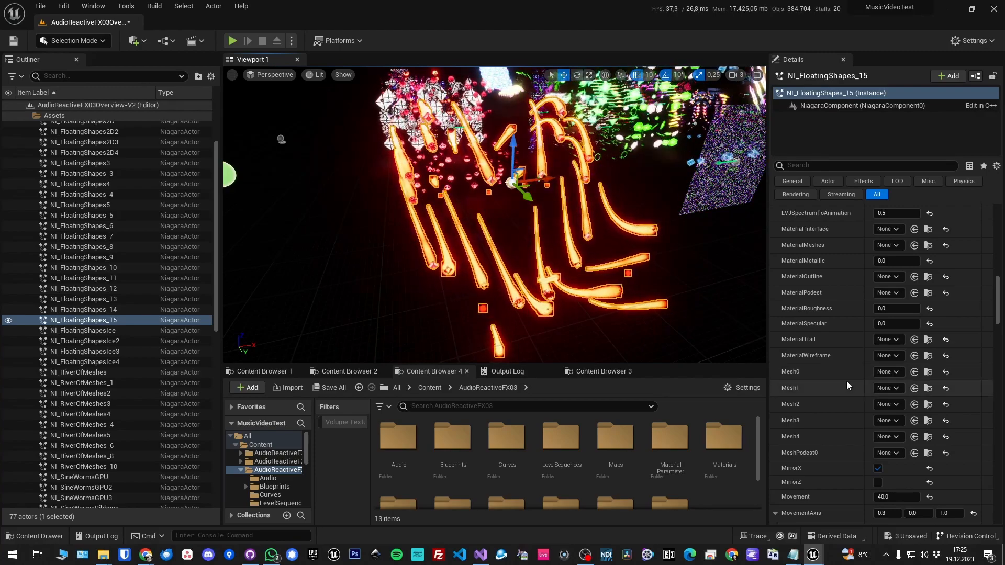
scroll(848, 381, "down", 2)
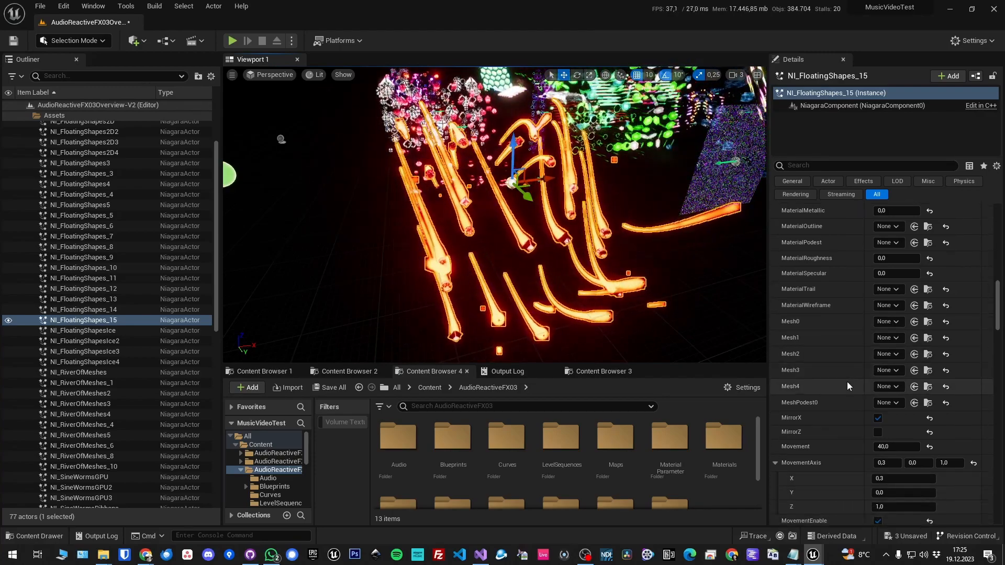
scroll(847, 381, "up", 10)
scroll(848, 381, "down", 6)
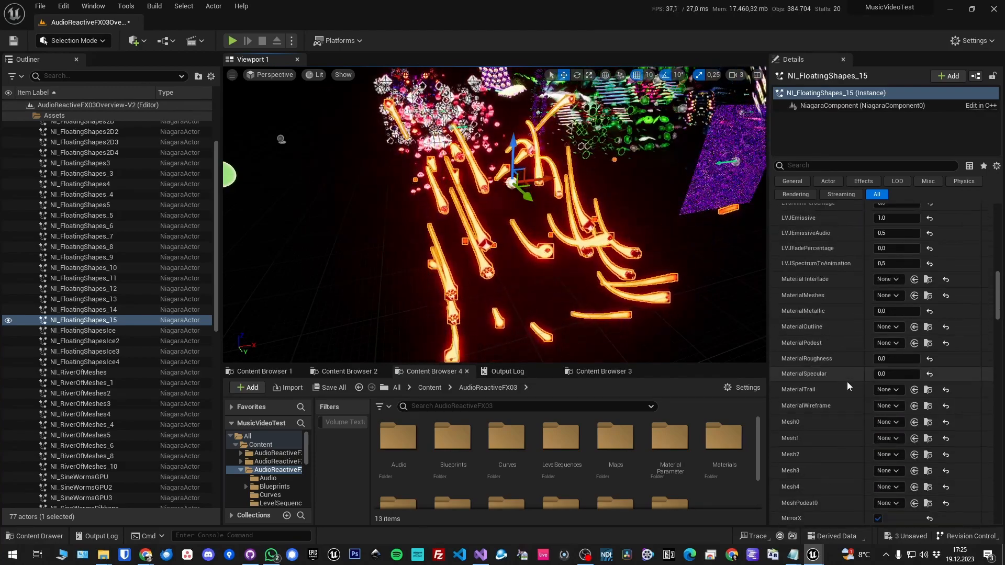
scroll(847, 383, "down", 3)
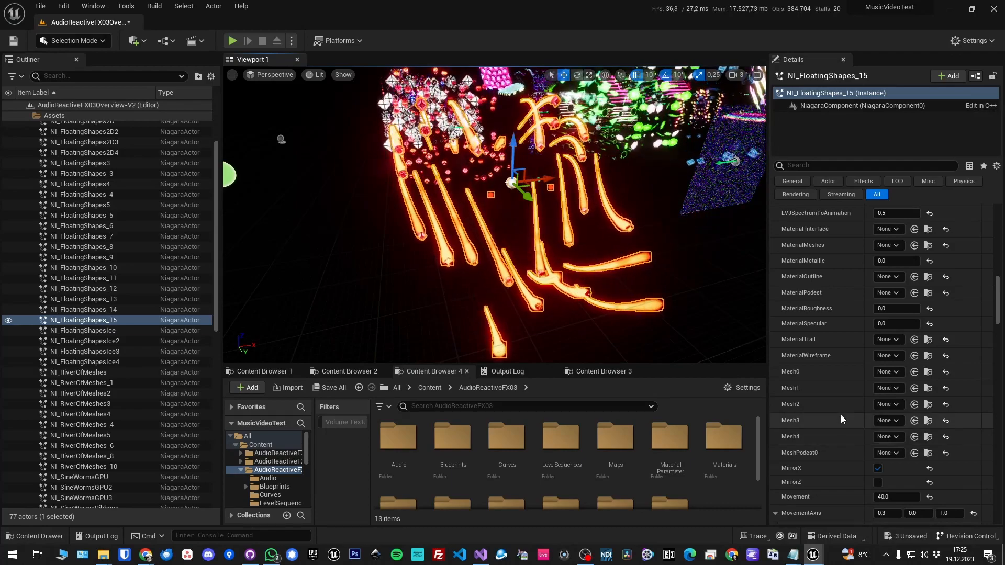
Filter the details of NI_FloatingShapes_15 by "type"
scroll(841, 414, "up", 7)
left_click(830, 165)
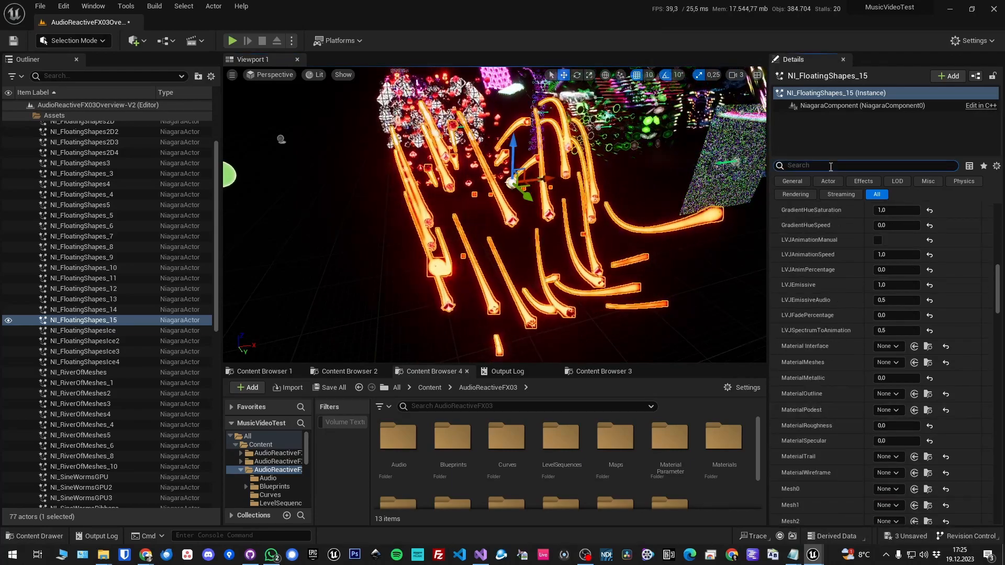
type("type")
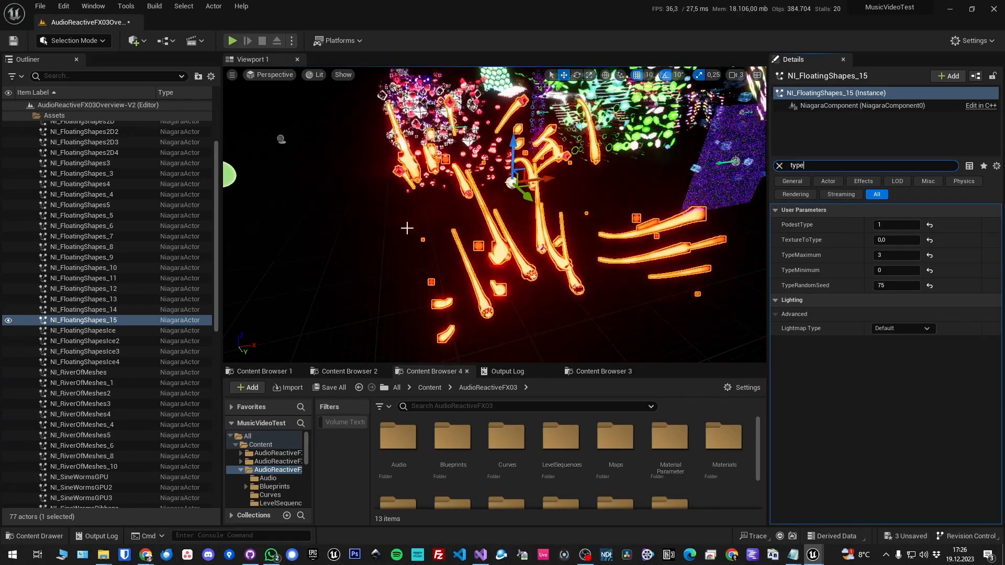
Examine up close the mixed mesh types in the Floating Shapes effects behind the selected one
right_click_drag(407, 228, 317, 206)
key("w")
key("w")
key("w")
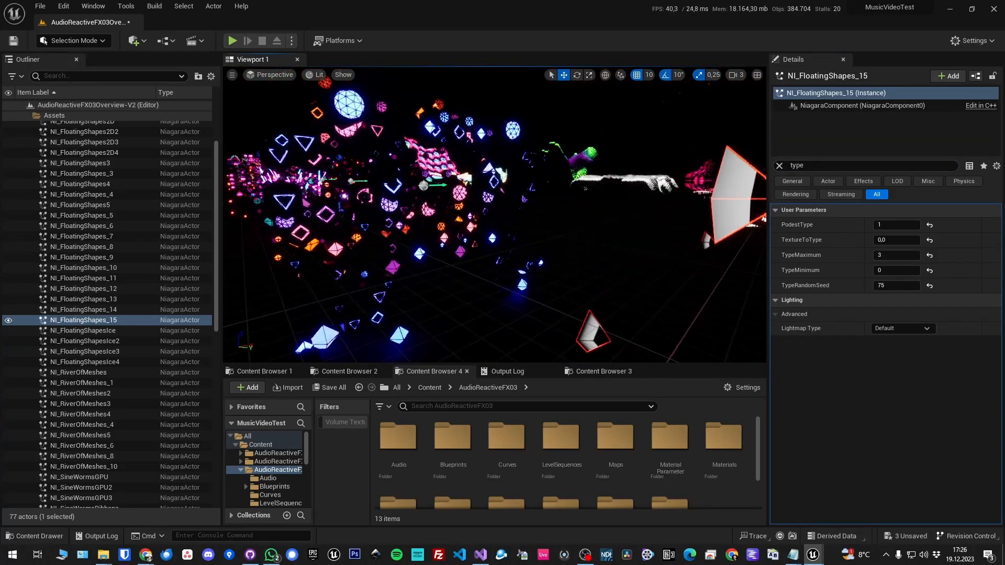
key("w")
right_click_drag(421, 198, 379, 207)
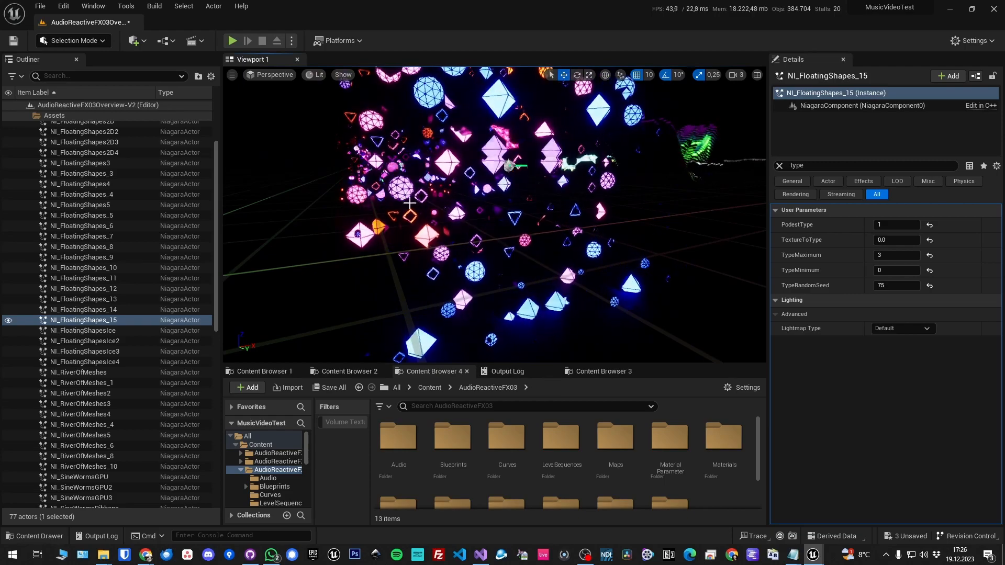
key("w")
mouse_move(437, 212)
right_mouse_down()
mouse_move(432, 203)
mouse_move(443, 211)
right_mouse_up()
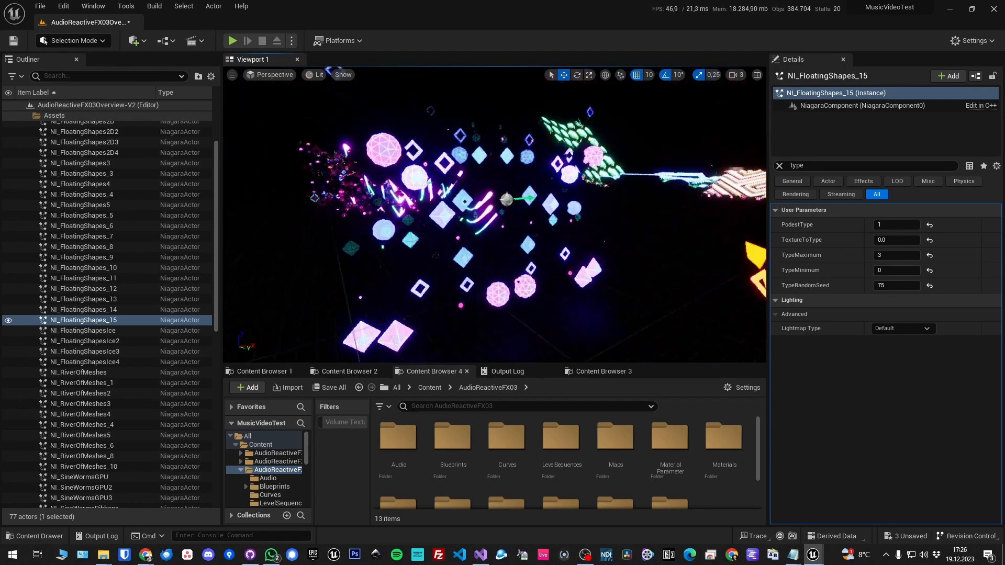
scroll(495, 215, "up", 2)
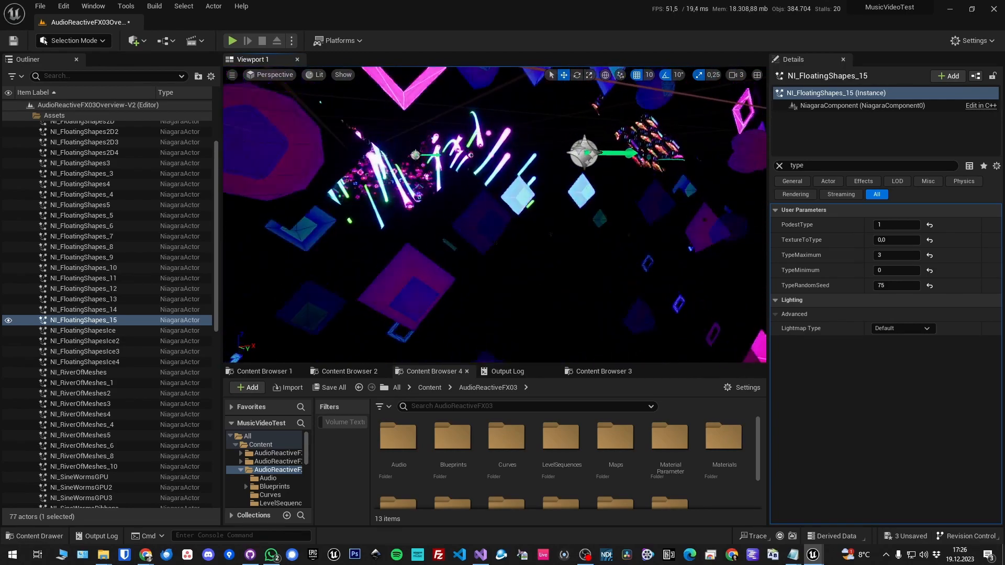
scroll(495, 215, "down", 8)
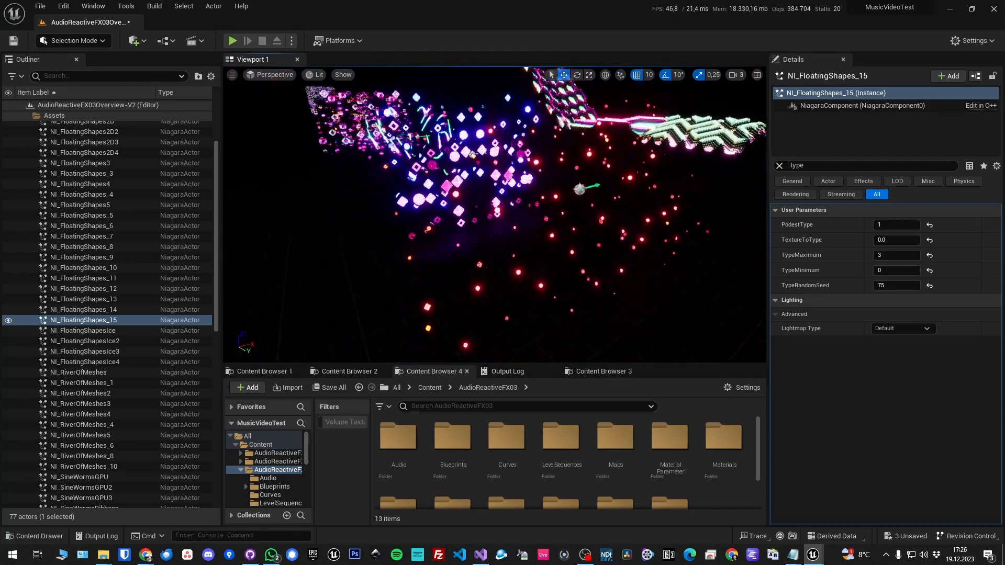
key("d")
mouse_move(495, 215)
right_mouse_down()
mouse_move(474, 215)
mouse_move(495, 246)
mouse_move(495, 204)
right_mouse_up()
key("s")
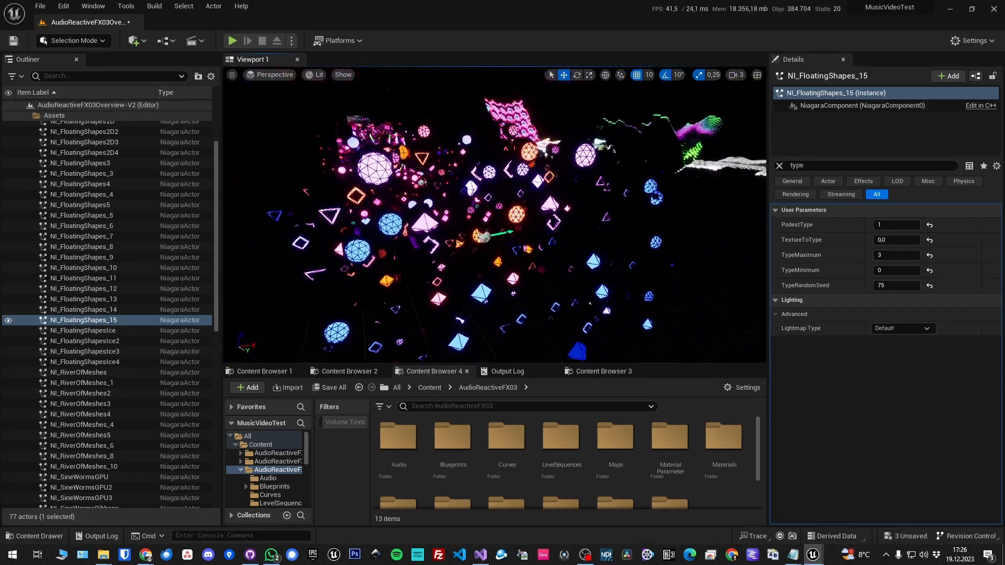
Clear the details filter and examine the colouring of the different Floating Shapes effects in the row
left_click(780, 166)
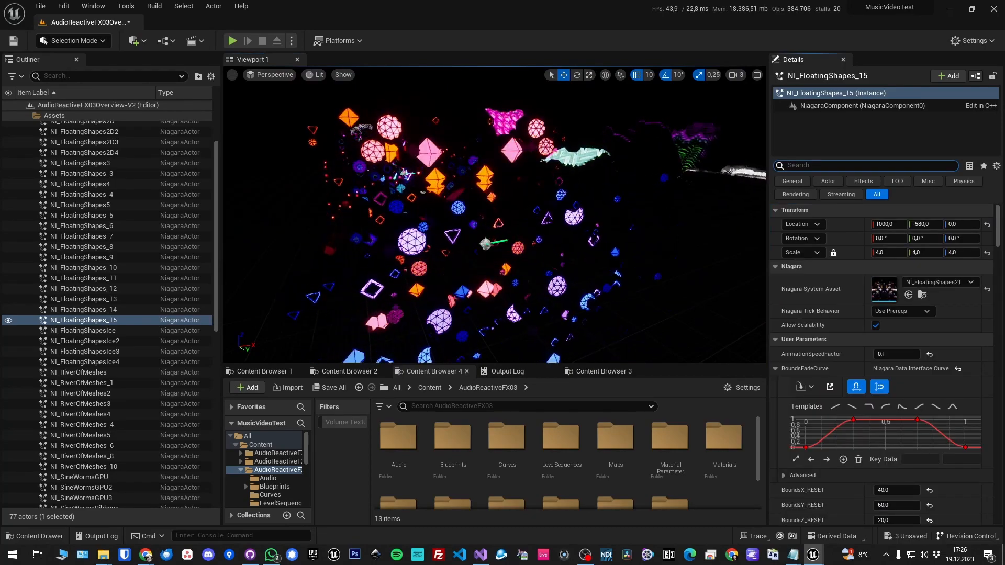
key("s")
right_click_drag(495, 215, 542, 231)
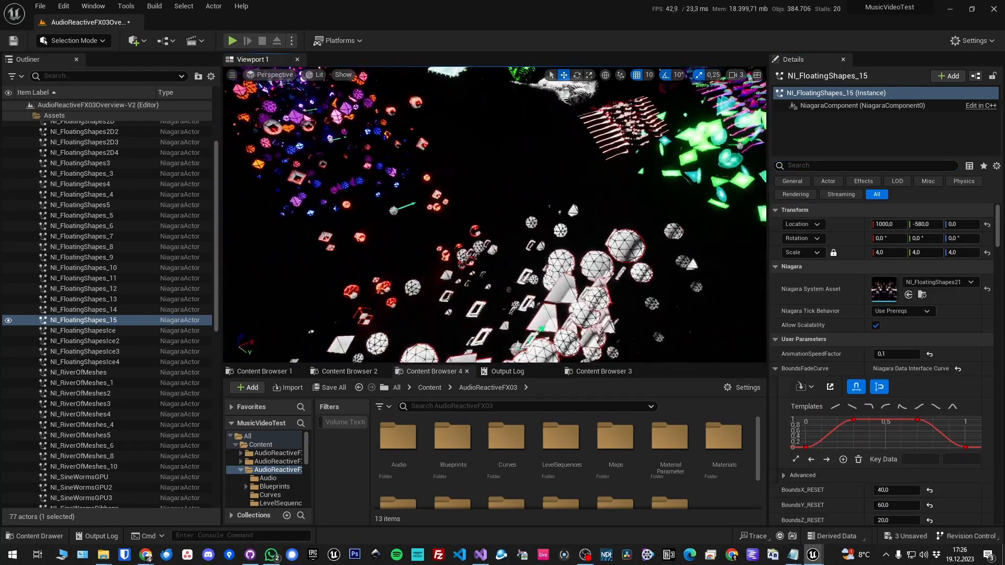
key("w")
right_click_drag(461, 135, 451, 155)
key("s")
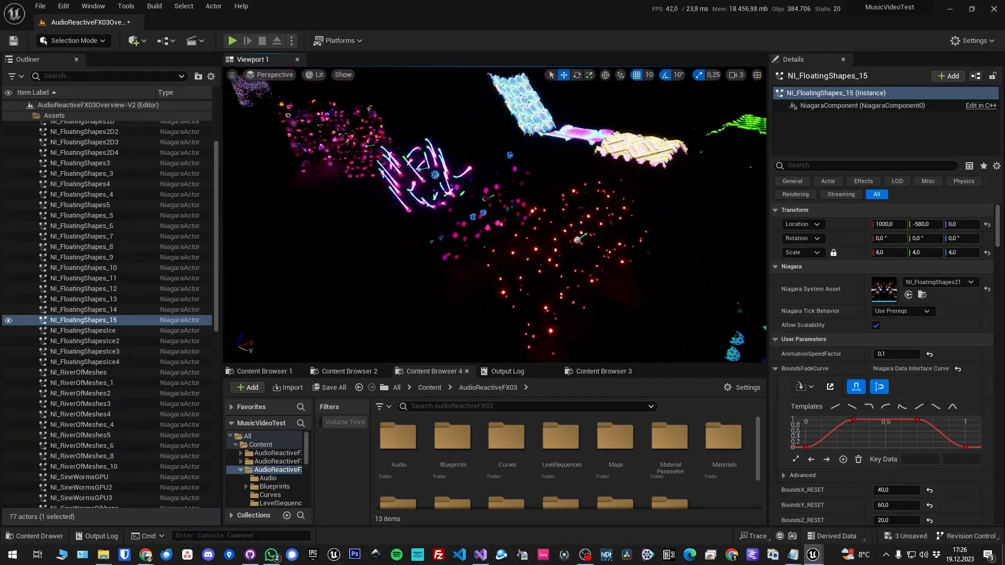
right_click_drag(461, 135, 424, 125)
key("w")
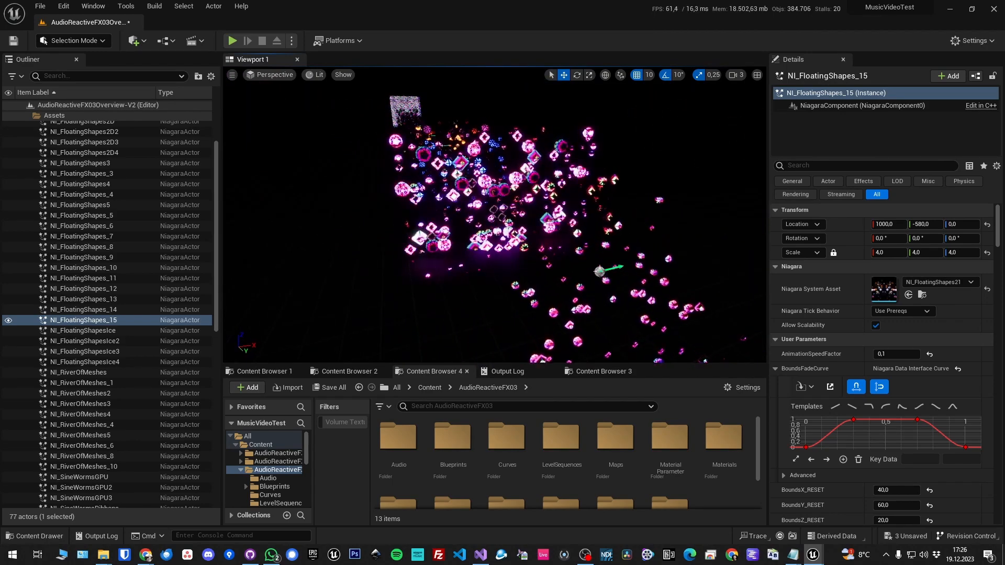
right_click_drag(460, 136, 444, 122)
key("w")
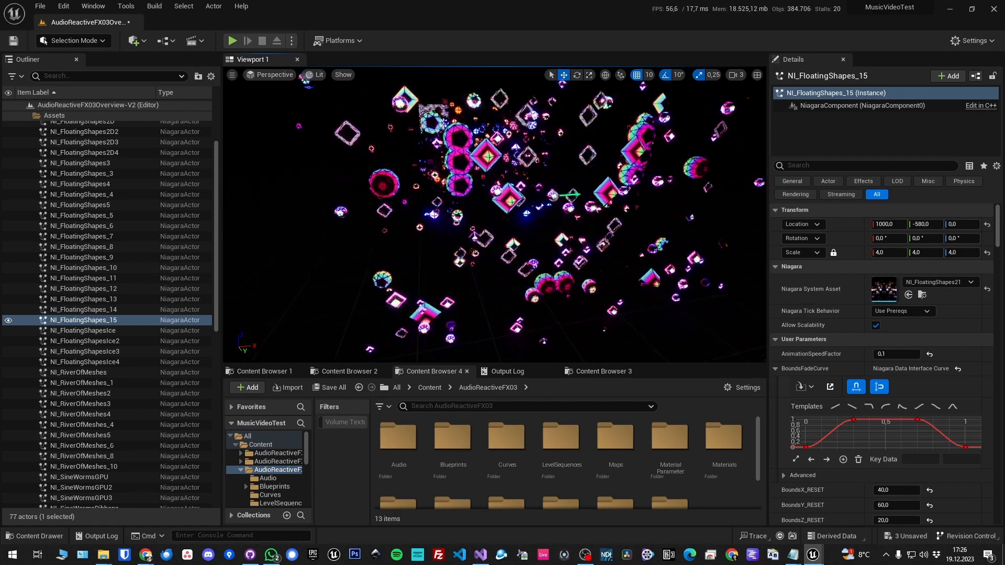
key("w")
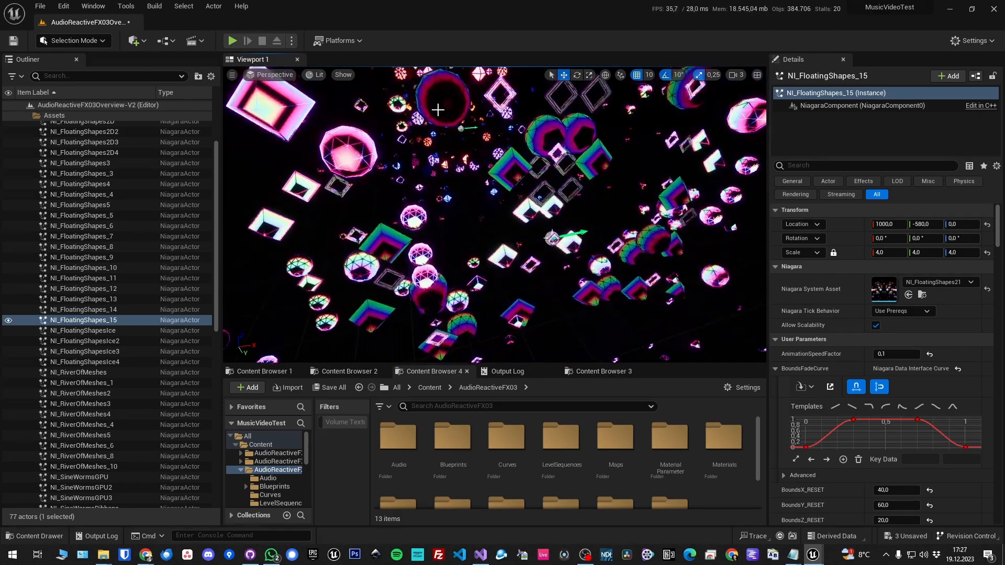
Filter the details of NI_FloatingShapes_15 by "index"
key("s")
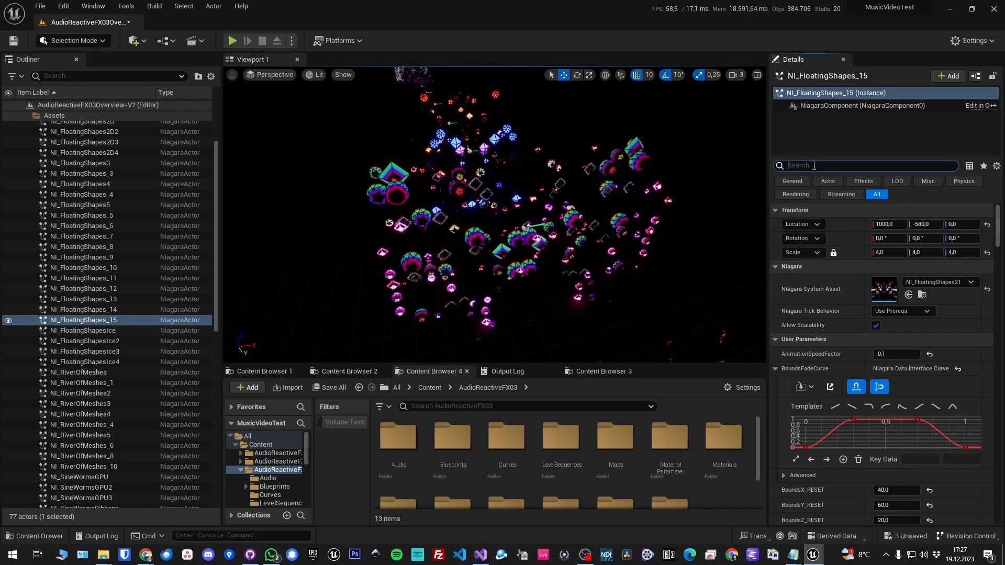
type("index")
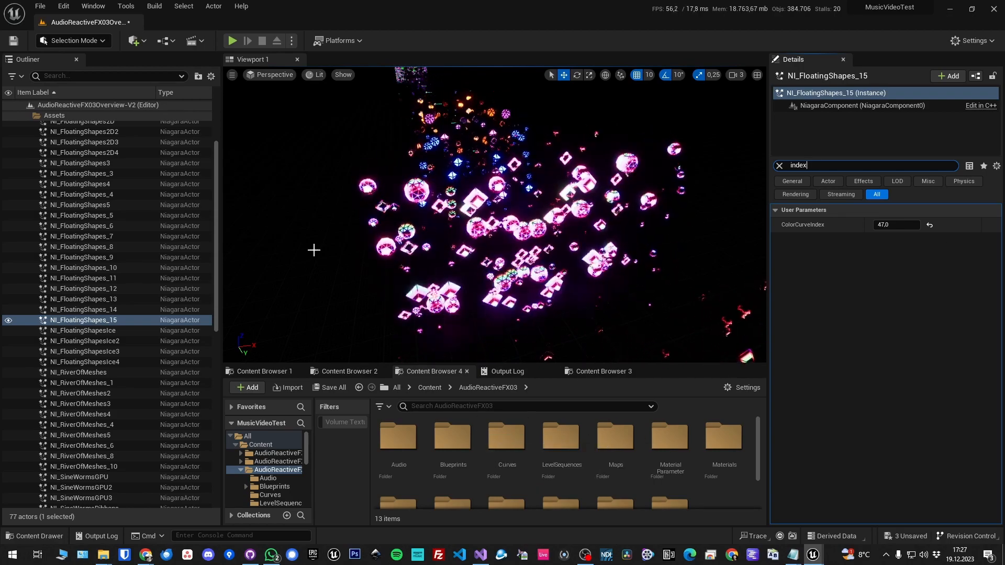
right_click_drag(314, 249, 340, 212)
Open the CurveAtlas_Color_01 asset from the AudioReactiveFX03 Curves folder
double_click(506, 437)
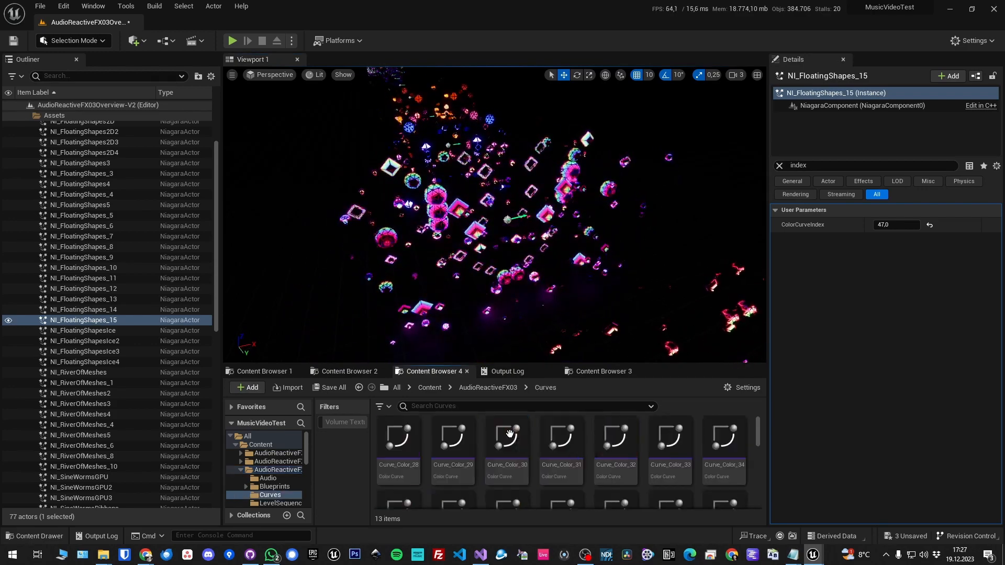
left_click_drag(545, 366, 545, 281)
scroll(572, 402, "down", 6)
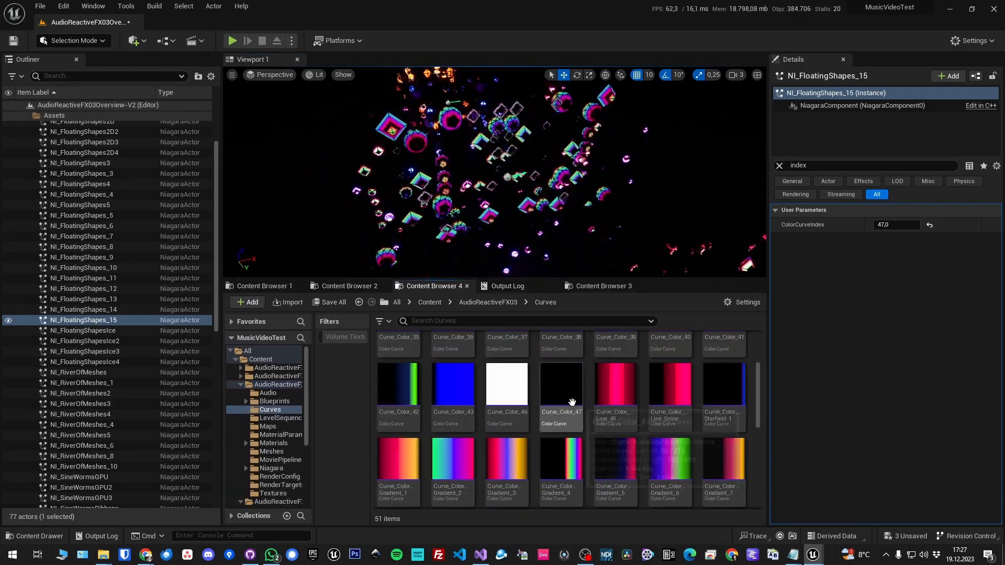
double_click(457, 458)
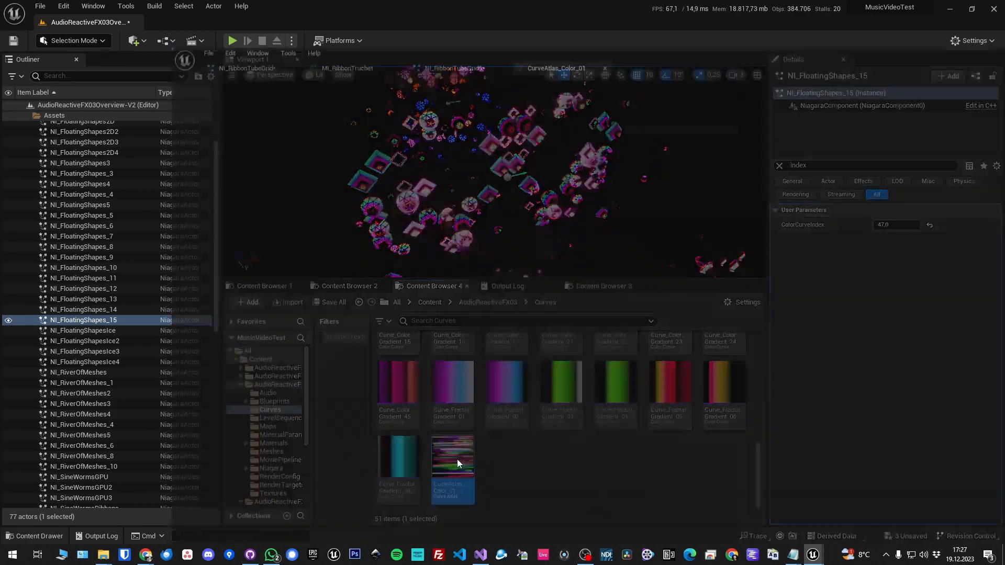
Review the indexed Gradient Curves list of the CurveAtlas_Color_01 asset and return to the overview level
left_click(605, 239)
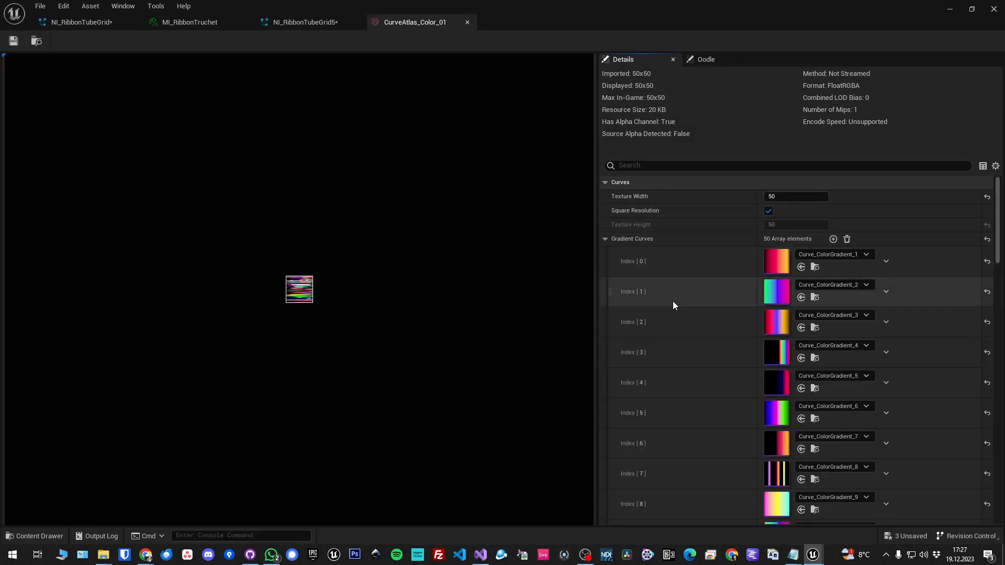
scroll(674, 300, "down", 6)
scroll(673, 301, "down", 4)
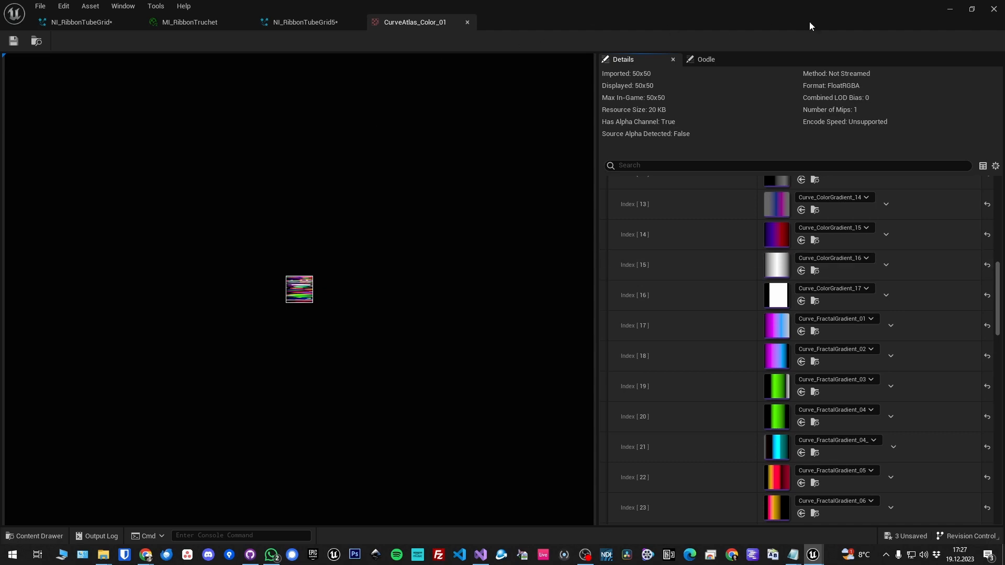
left_click(959, 11)
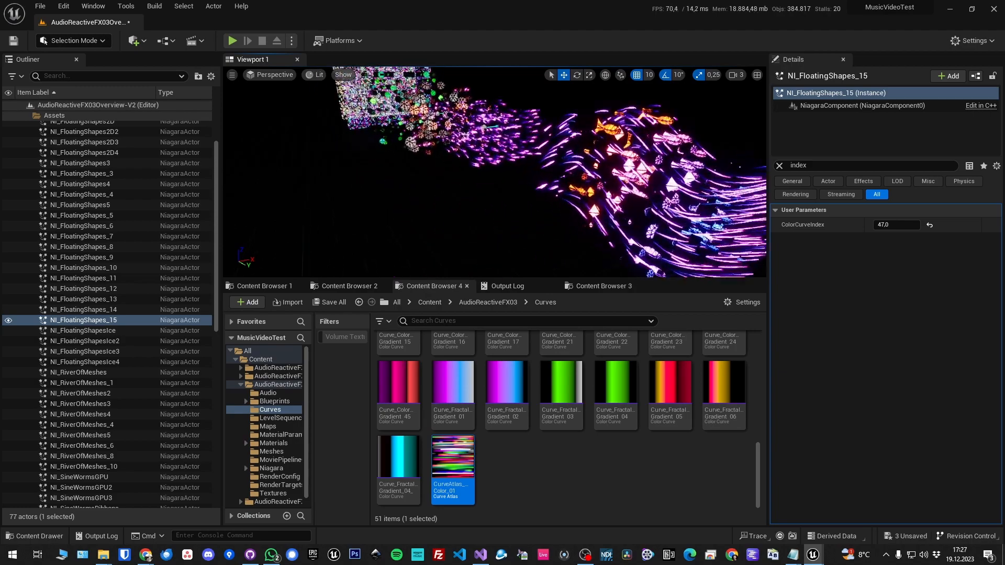
Move to the flat 2D Floating Shapes effects and select one to inspect its colour curve index
right_click_drag(495, 172, 639, 173)
mouse_move(495, 172)
right_mouse_down()
mouse_move(675, 172)
mouse_move(495, 157)
mouse_move(346, 170)
mouse_move(496, 176)
mouse_move(502, 162)
right_mouse_up()
key("w")
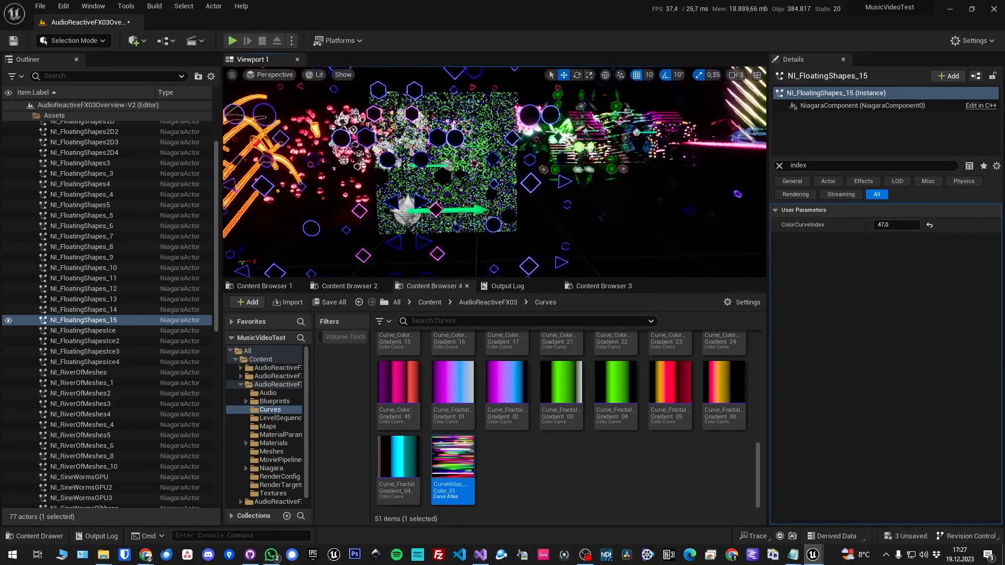
left_click(535, 186)
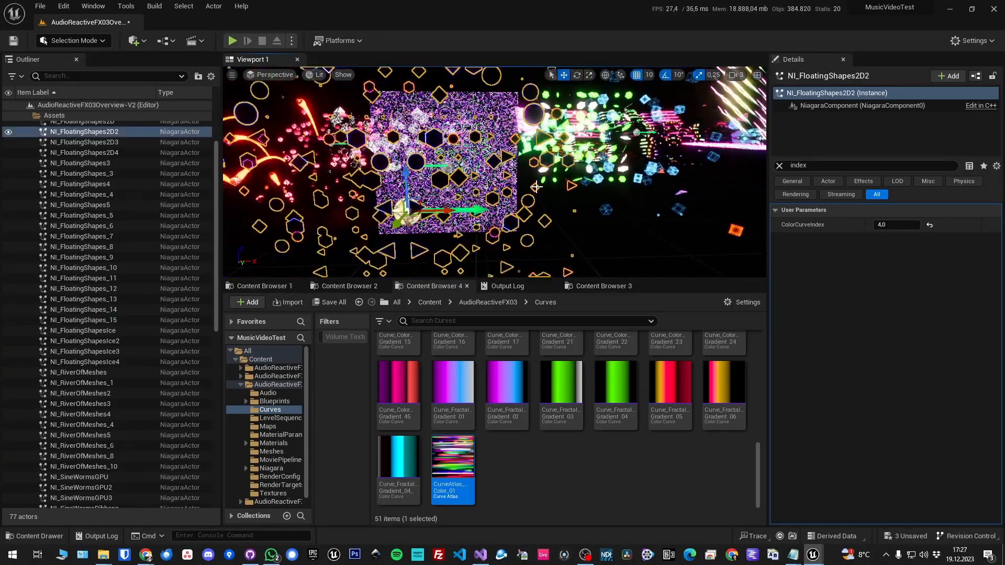
left_click(431, 242)
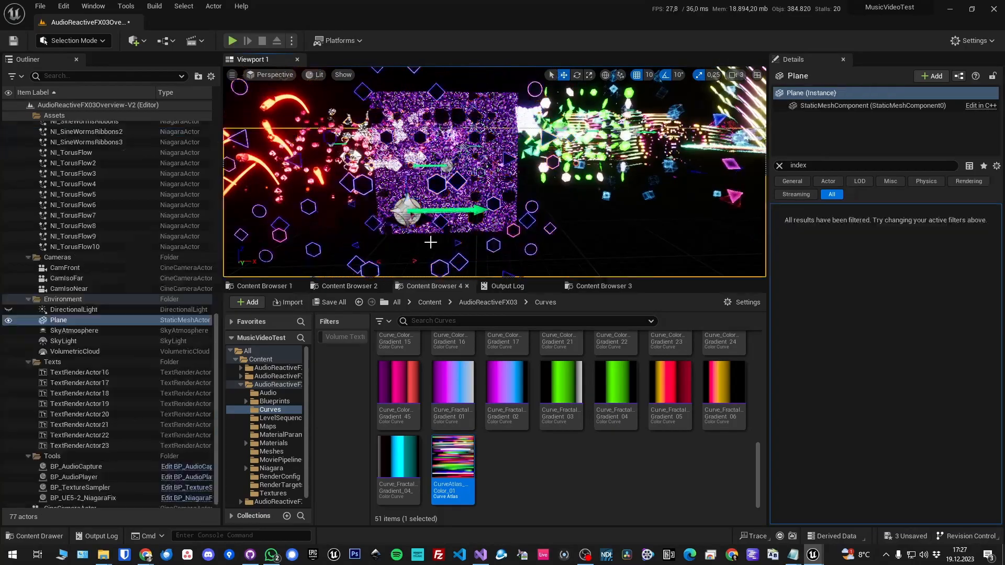
right_click_drag(440, 230, 440, 220)
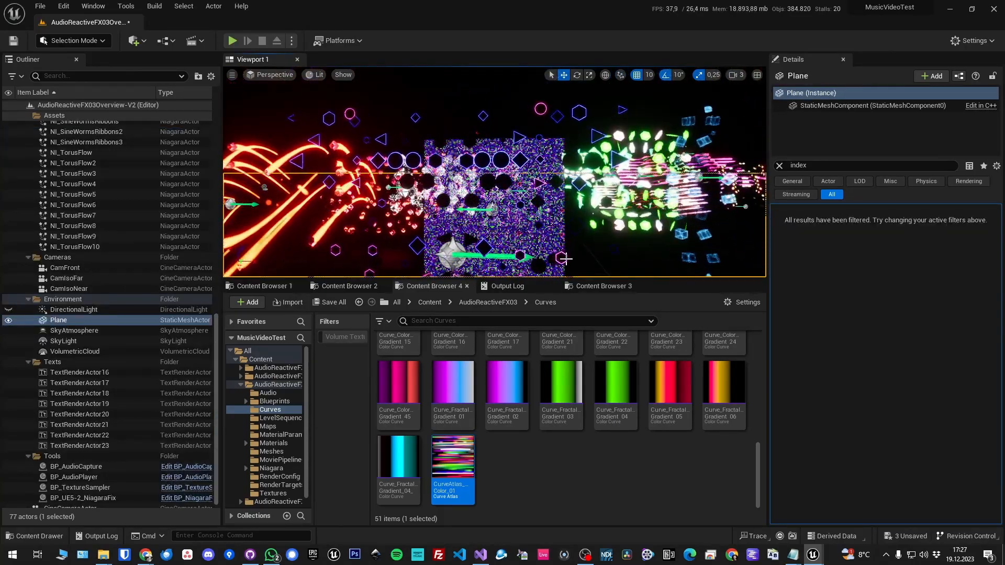
Clear the "index" filter from the details and select the NI_FloatingShapes2D2 effect in the viewport
left_click(779, 166)
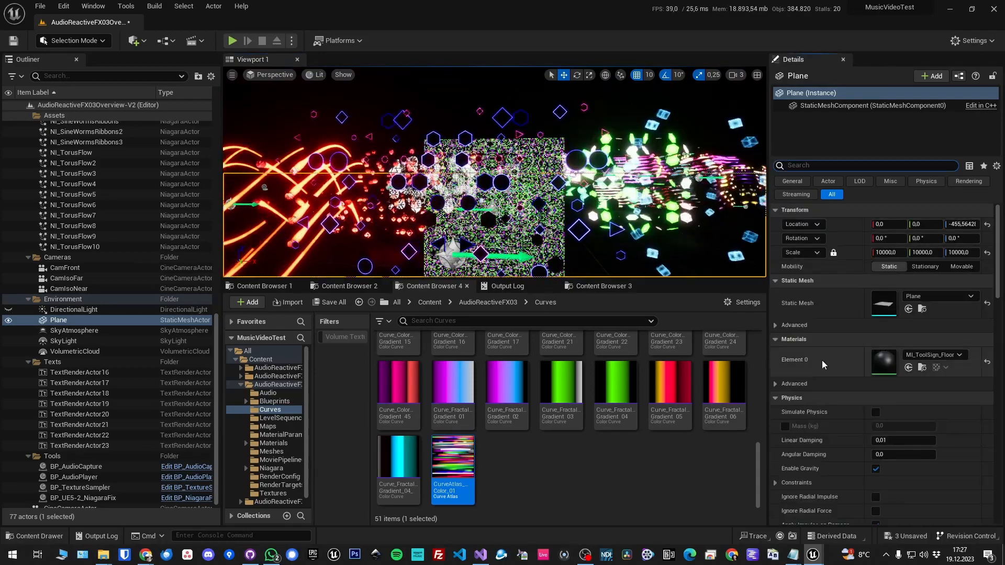
scroll(822, 360, "down", 4)
scroll(825, 333, "down", 8)
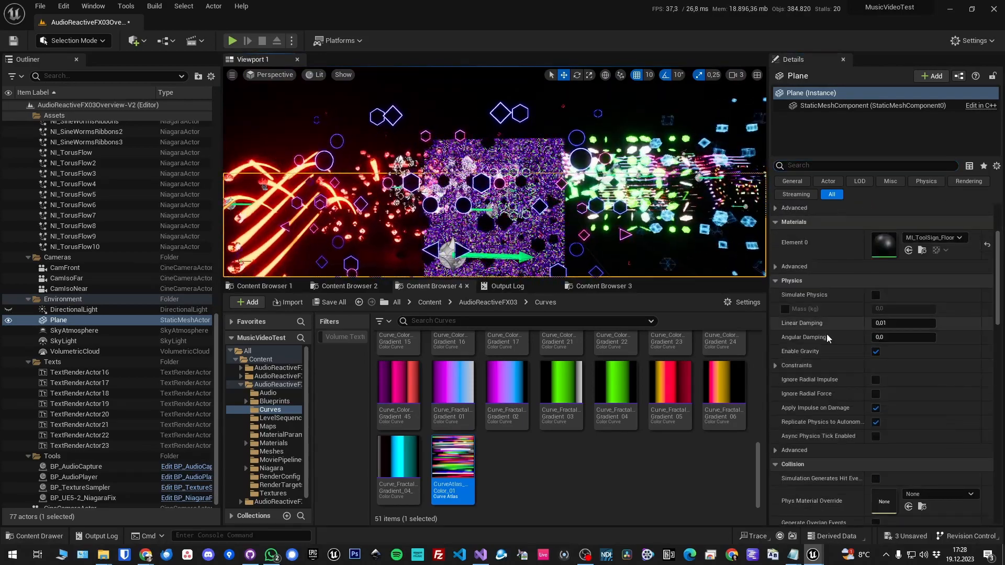
scroll(824, 332, "up", 4)
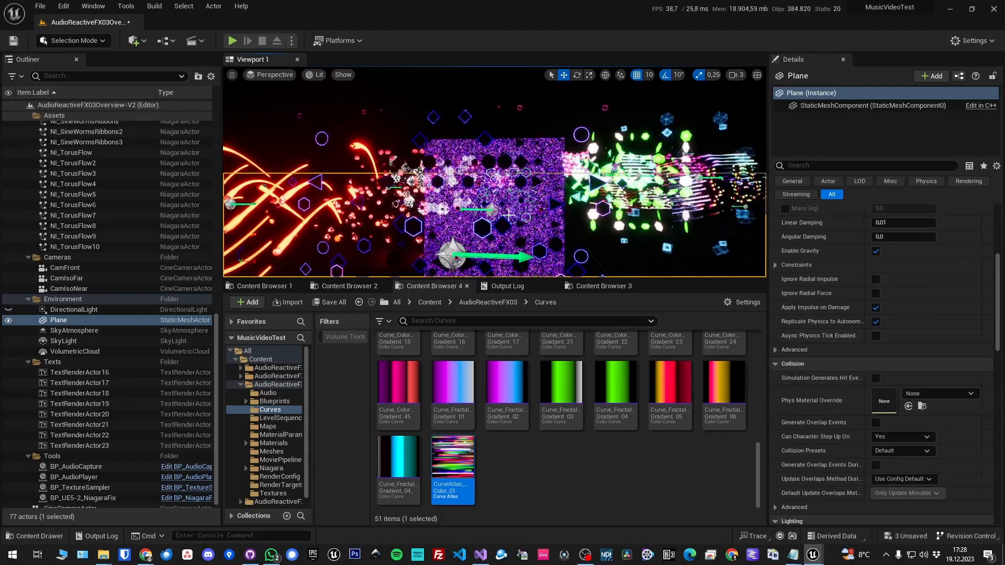
right_click_drag(449, 195, 458, 205)
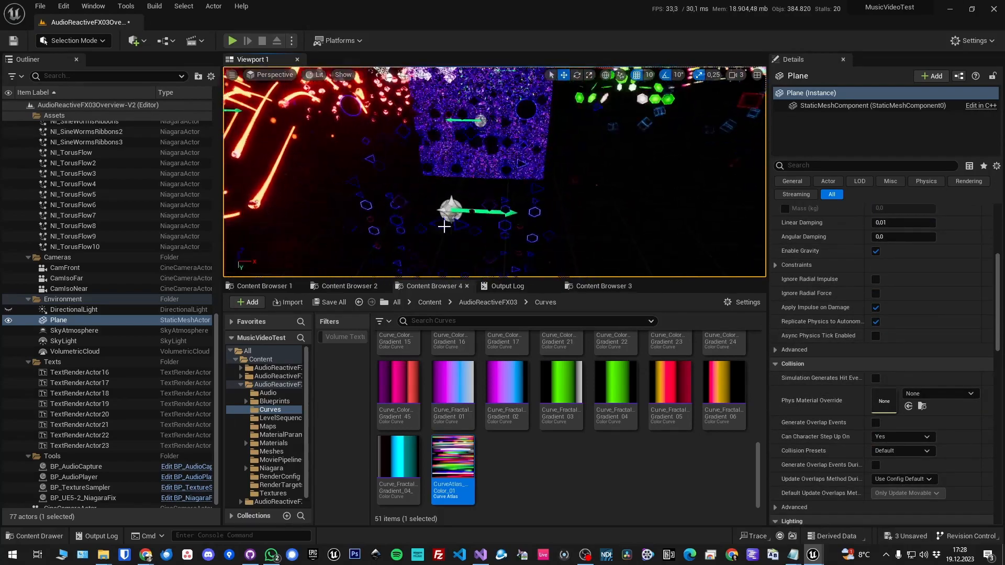
left_click(454, 210)
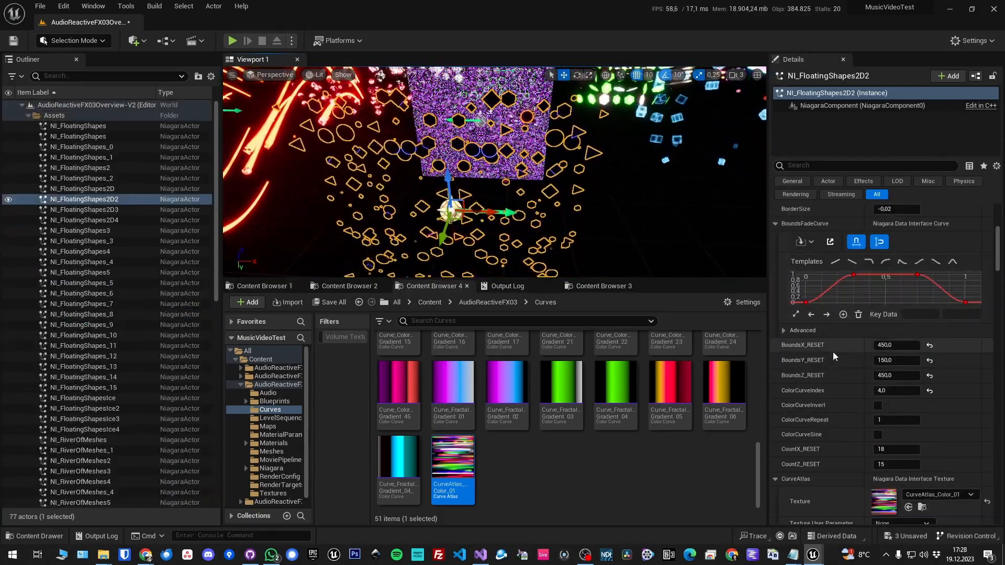
Look for material settings in the details of NI_FloatingShapes2D2 by filtering them by "material"
scroll(835, 365, "down", 2)
scroll(824, 339, "down", 12)
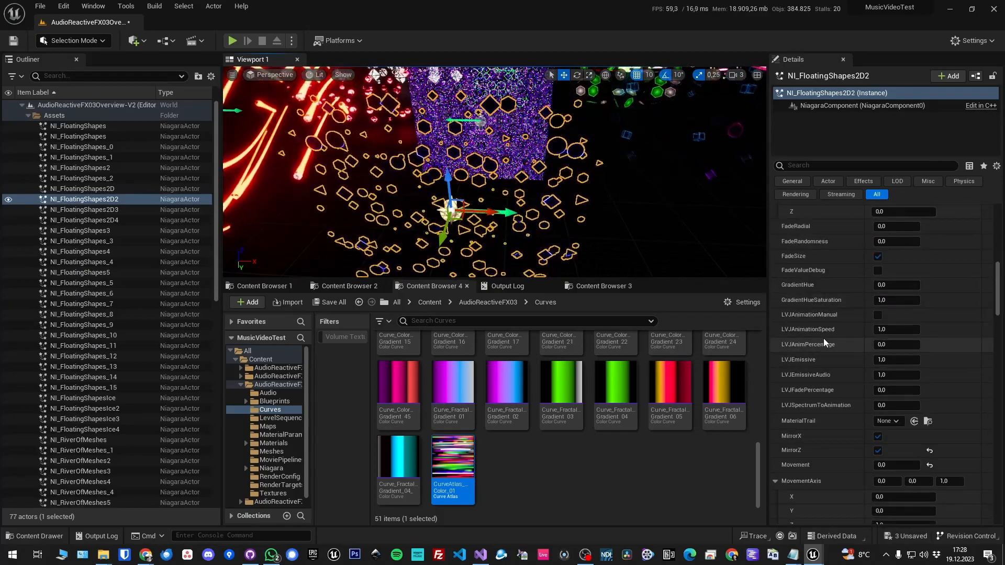
scroll(823, 332, "down", 4)
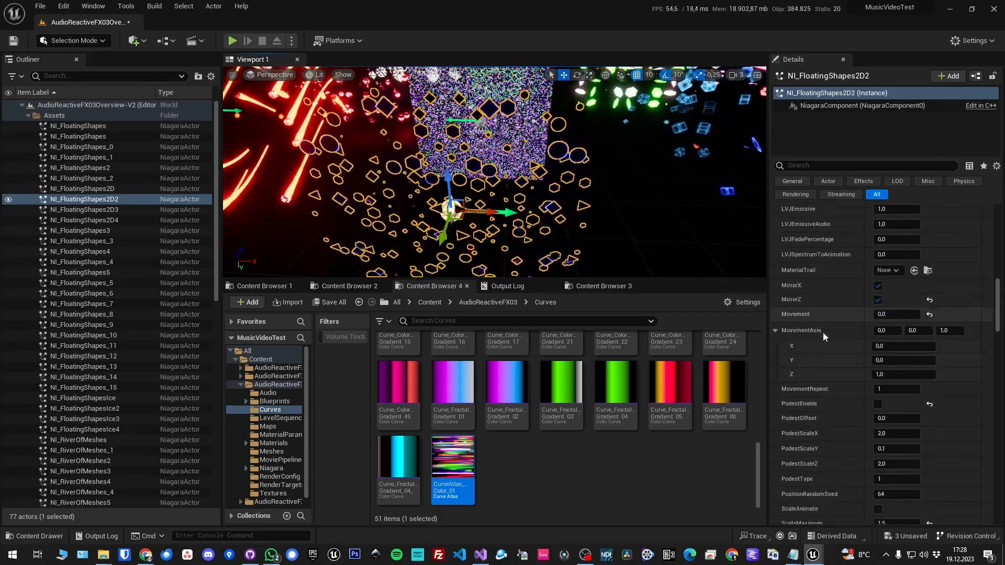
left_click(821, 165)
type("material")
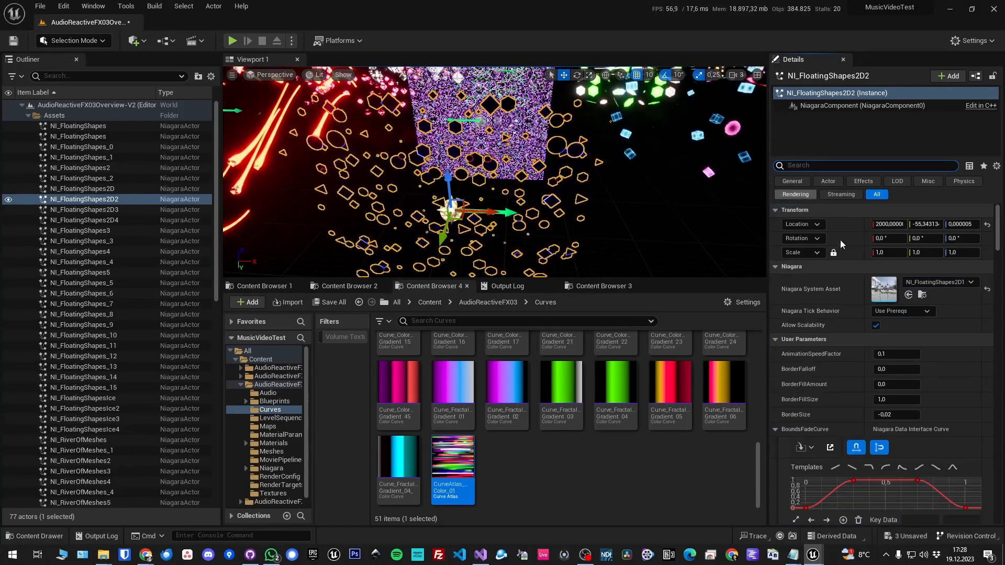
Examine the user parameters of NI_FloatingShapes2D2, including its colour curve, fade, scale, spectrum, trail and type settings
scroll(834, 370, "down", 10)
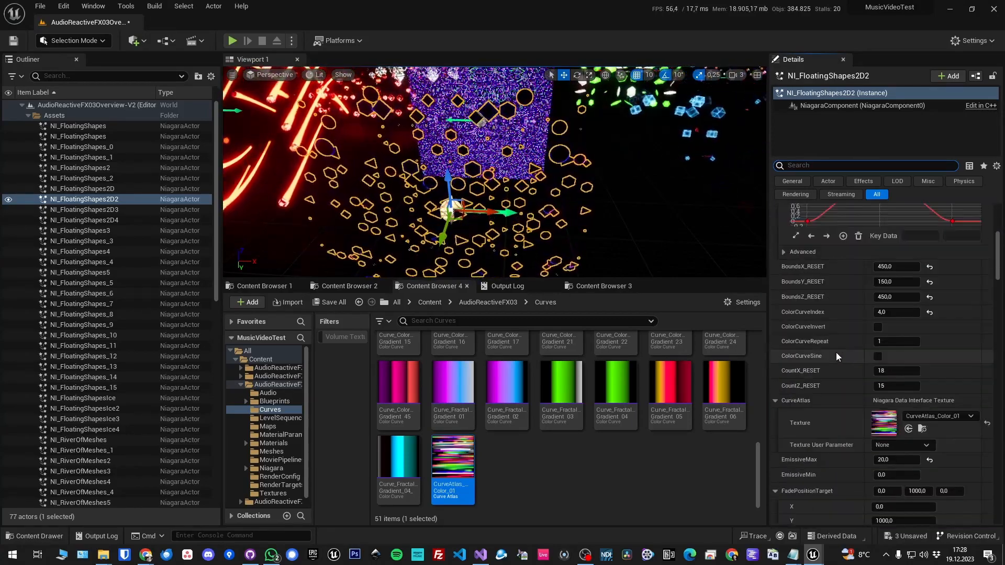
scroll(843, 259, "up", 3)
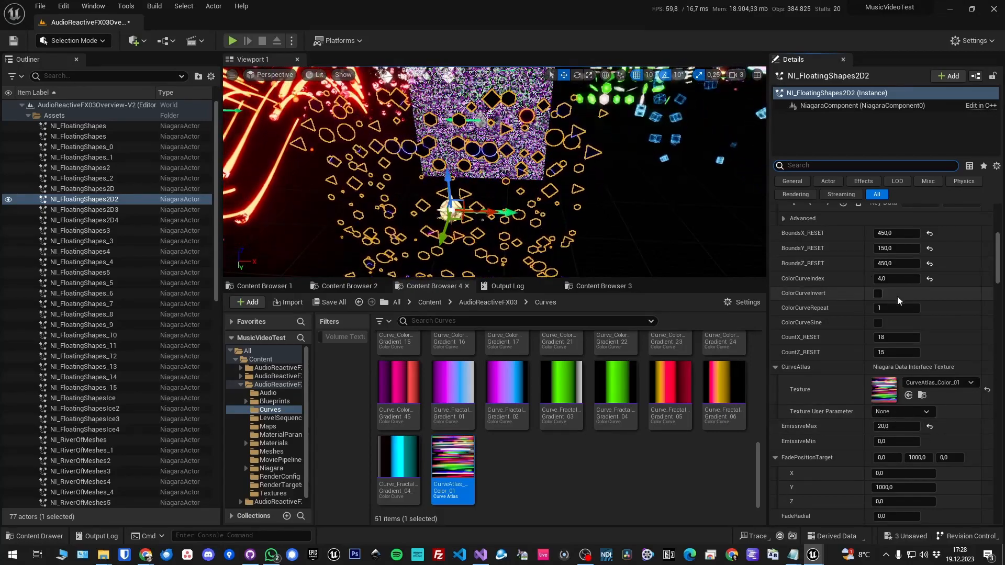
scroll(887, 300, "down", 8)
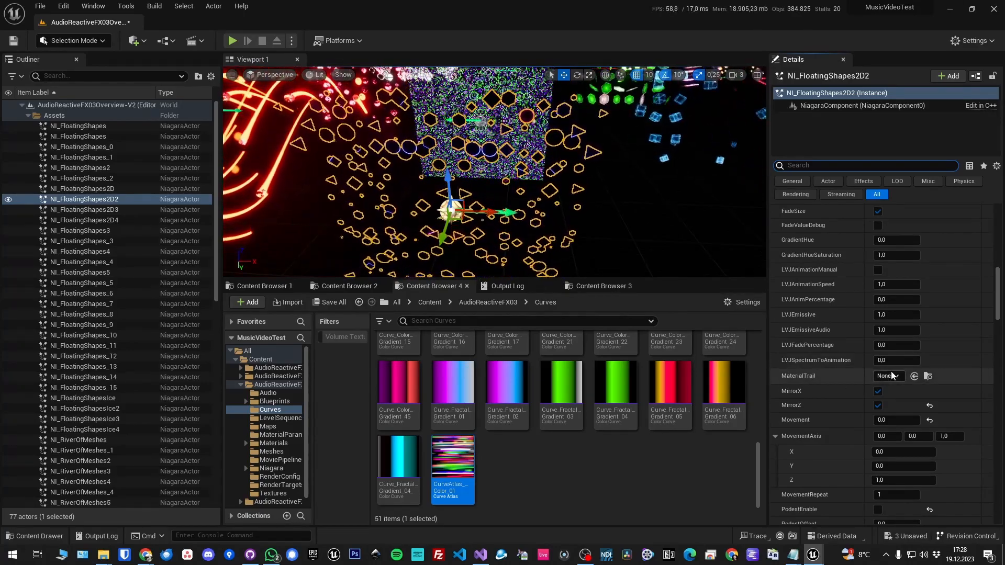
scroll(893, 376, "down", 10)
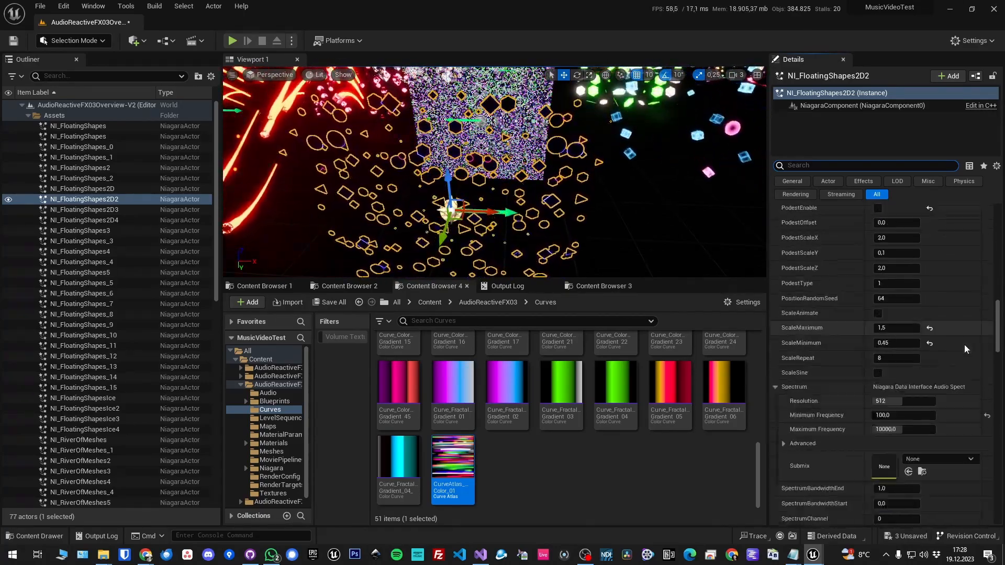
scroll(965, 344, "down", 15)
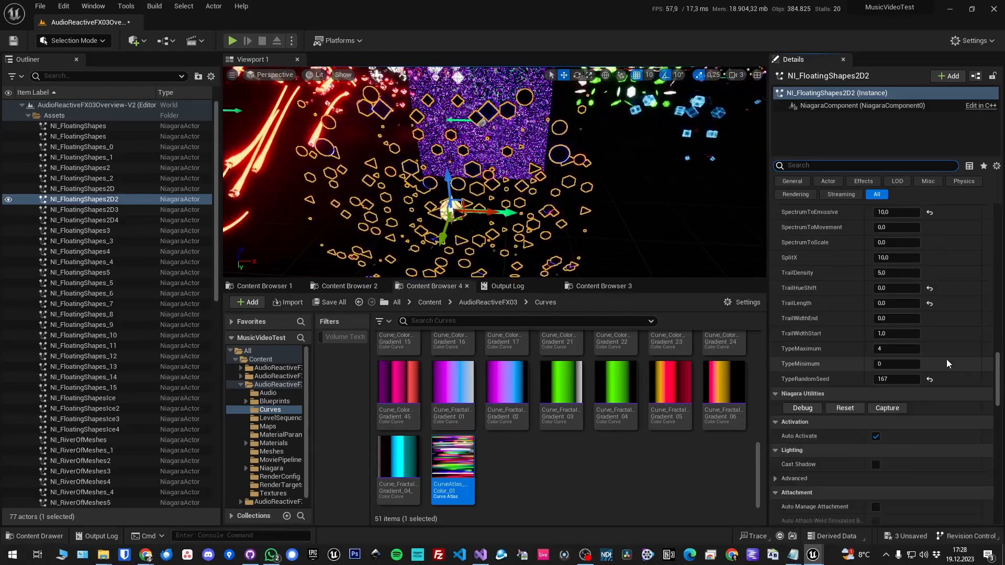
scroll(946, 360, "up", 15)
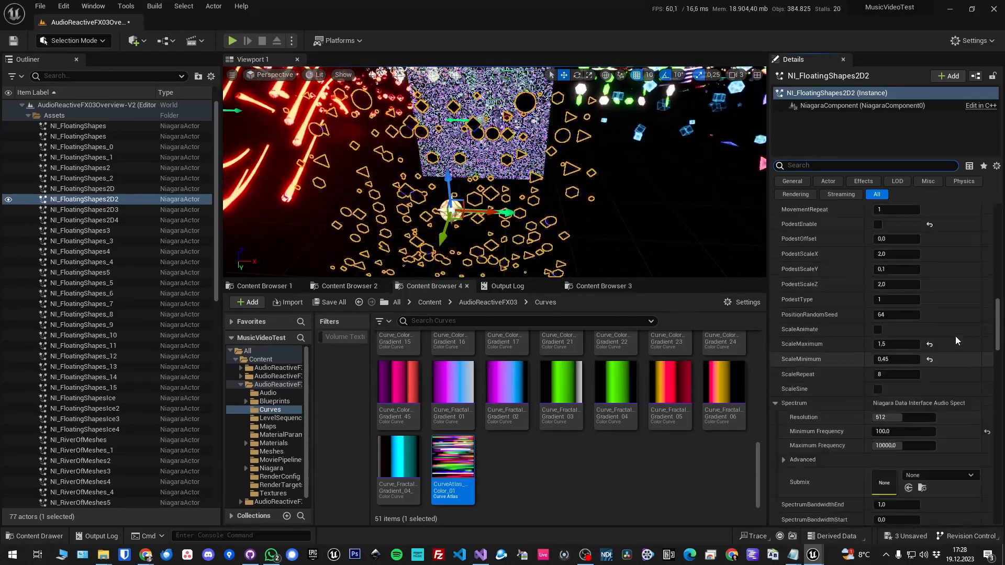
scroll(956, 338, "up", 10)
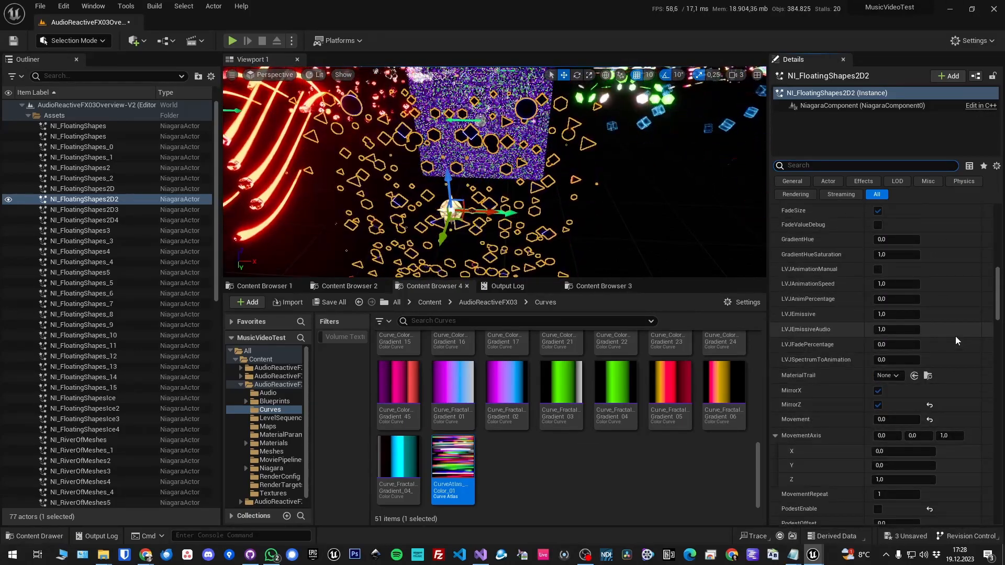
scroll(956, 336, "up", 10)
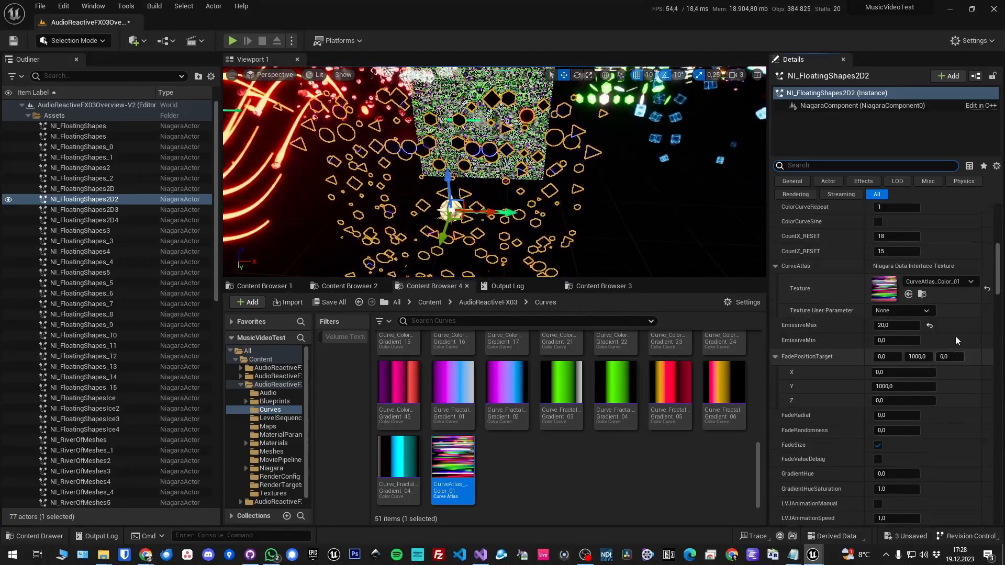
scroll(956, 336, "up", 3)
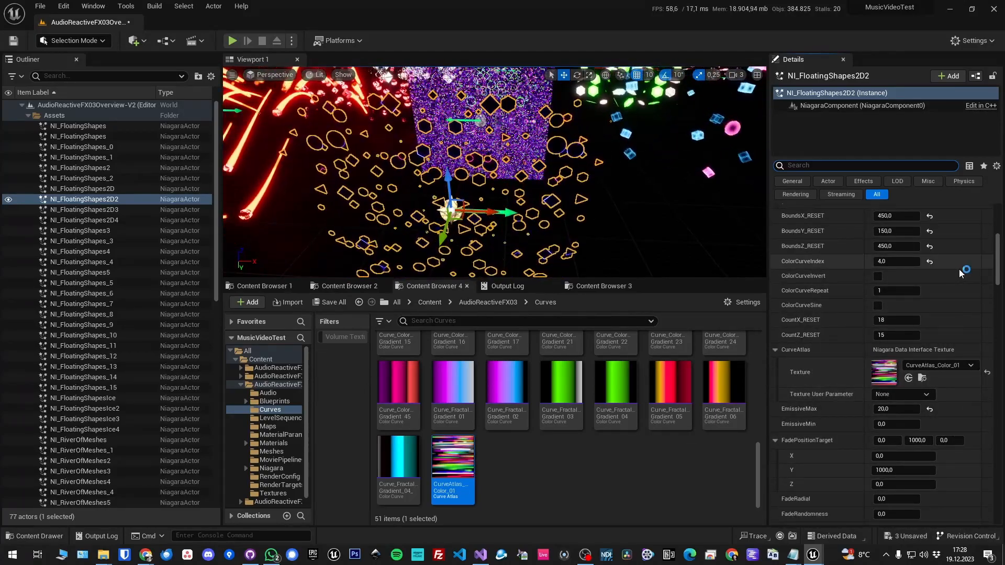
scroll(959, 269, "up", 8)
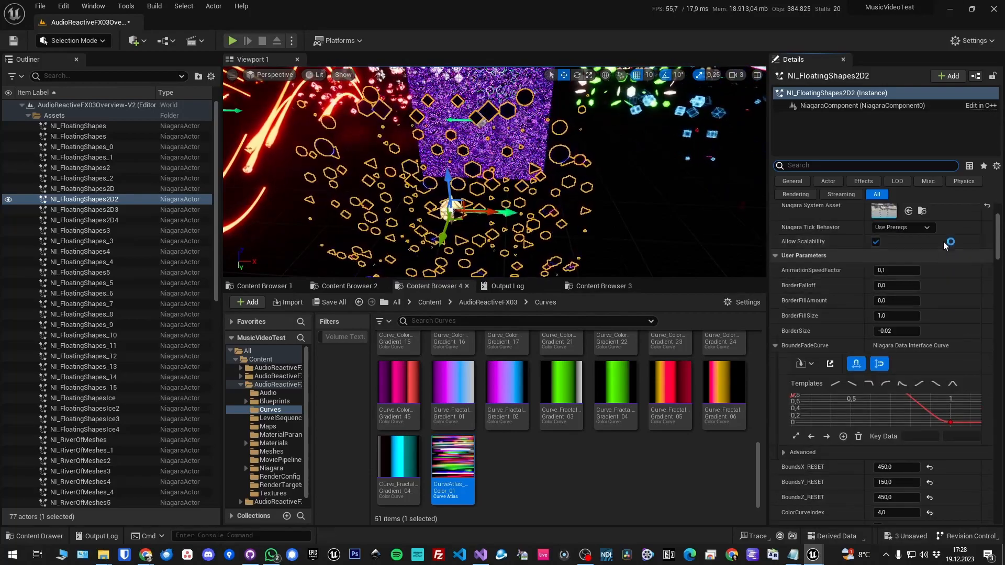
scroll(891, 262, "up", 4)
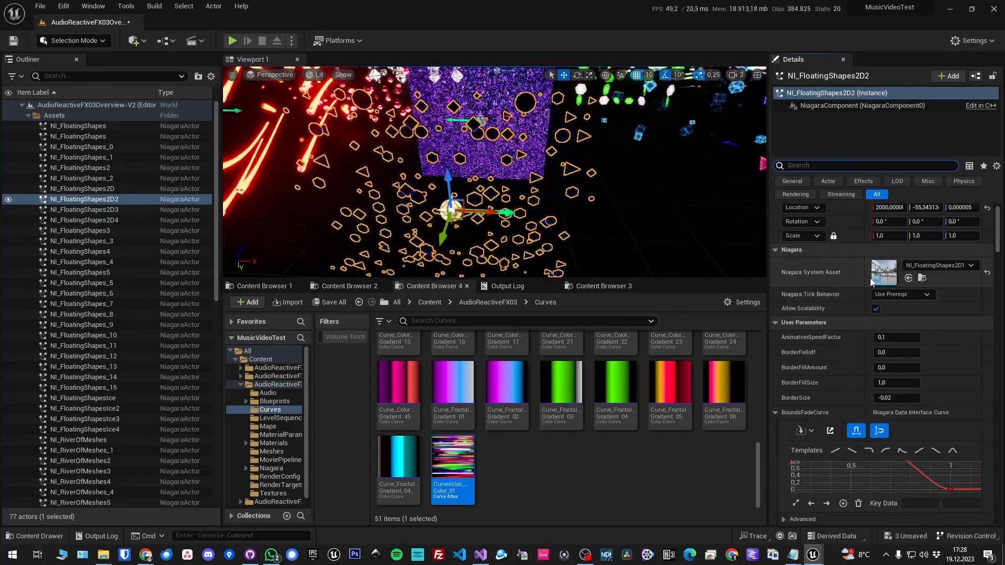
Open the Niagara system asset used by NI_FloatingShapes2D2 and show the settings of the Empty emitter's first Mesh Renderer
double_click(884, 281)
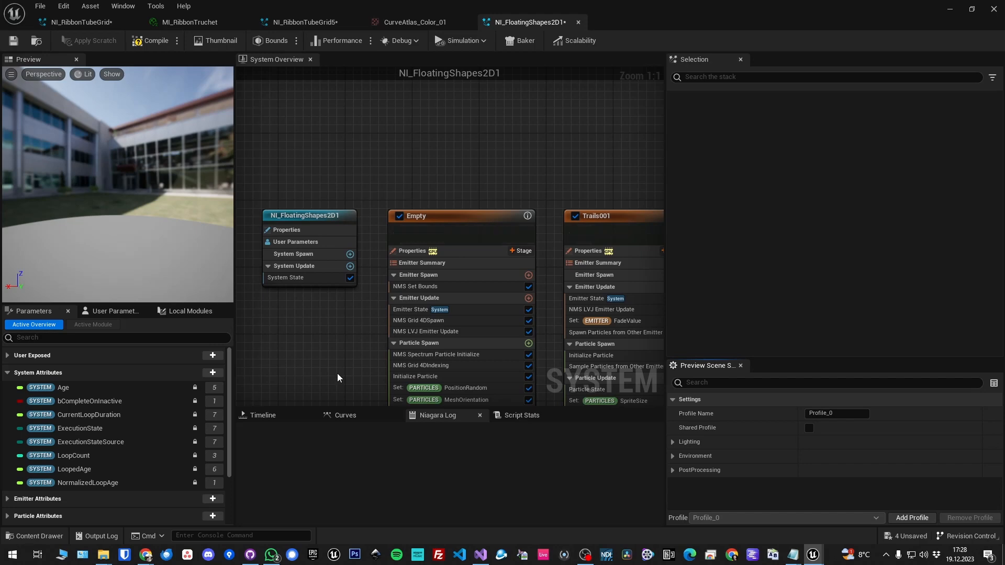
right_click_drag(337, 373, 334, 137)
right_click_drag(356, 303, 377, 135)
left_click(466, 210)
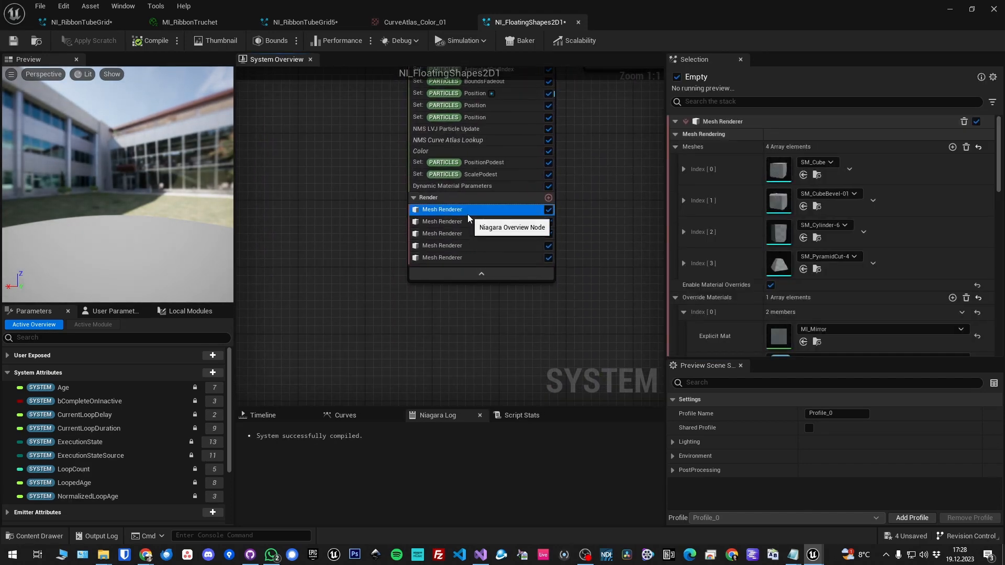
Open the second Mesh Renderer's override material MI_SDF_ShapeVariable_1 and, from it, the parent instance MI_SDF_ShapeVariable_2
left_click(463, 221)
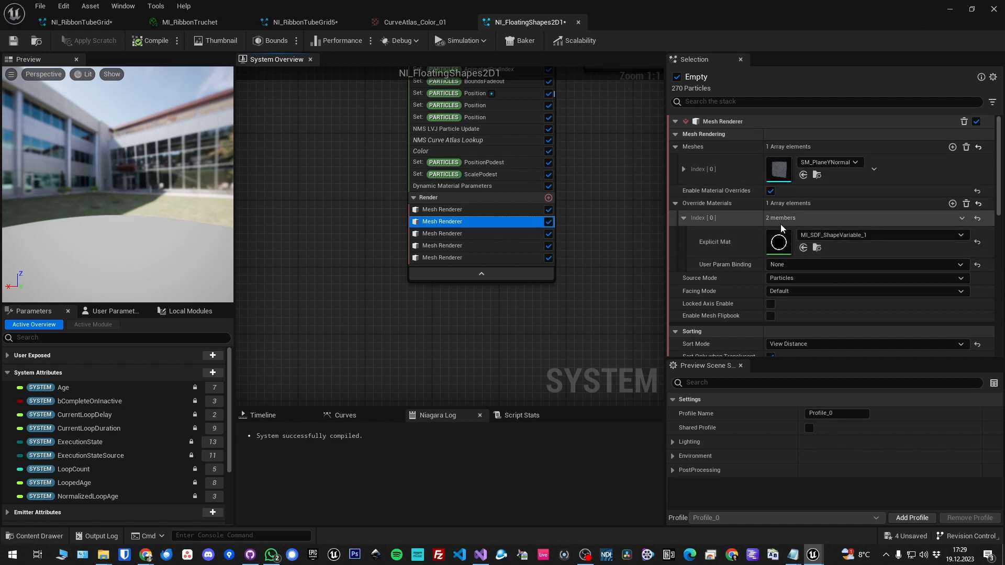
double_click(780, 241)
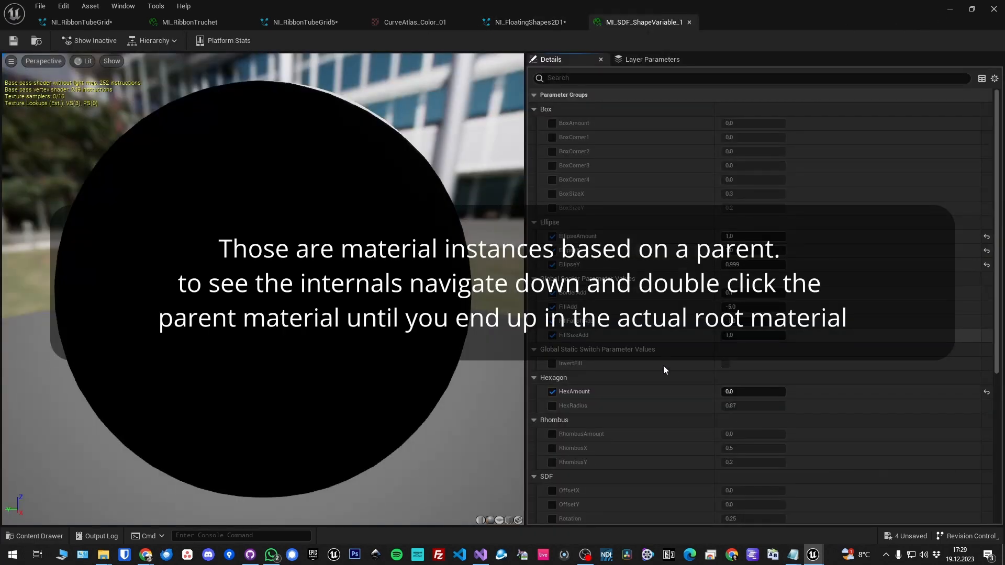
scroll(664, 365, "down", 10)
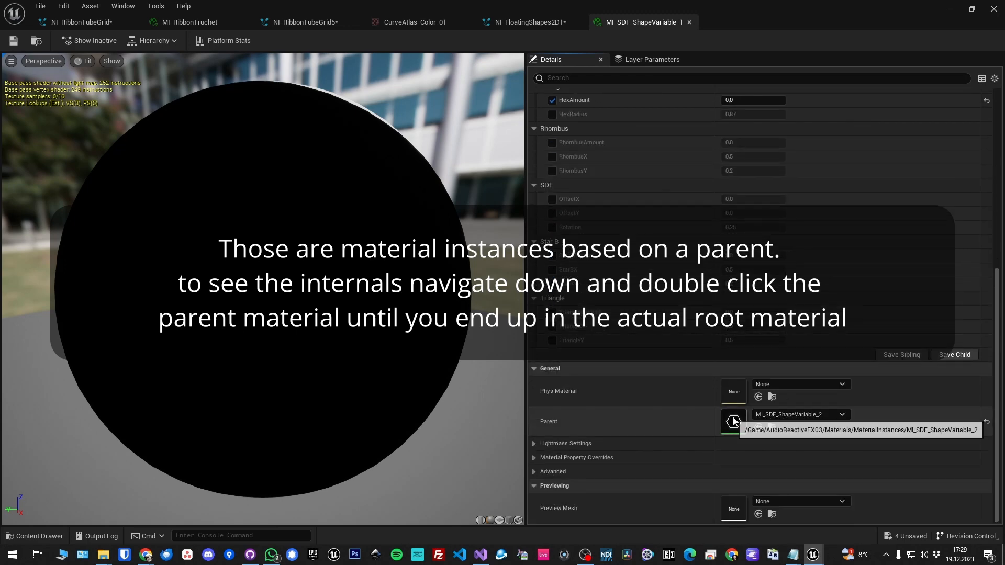
double_click(734, 422)
Open the root material M_SDF_ShapeVariable, the parent of MI_SDF_ShapeVariable_2
scroll(687, 384, "down", 10)
scroll(702, 440, "down", 2)
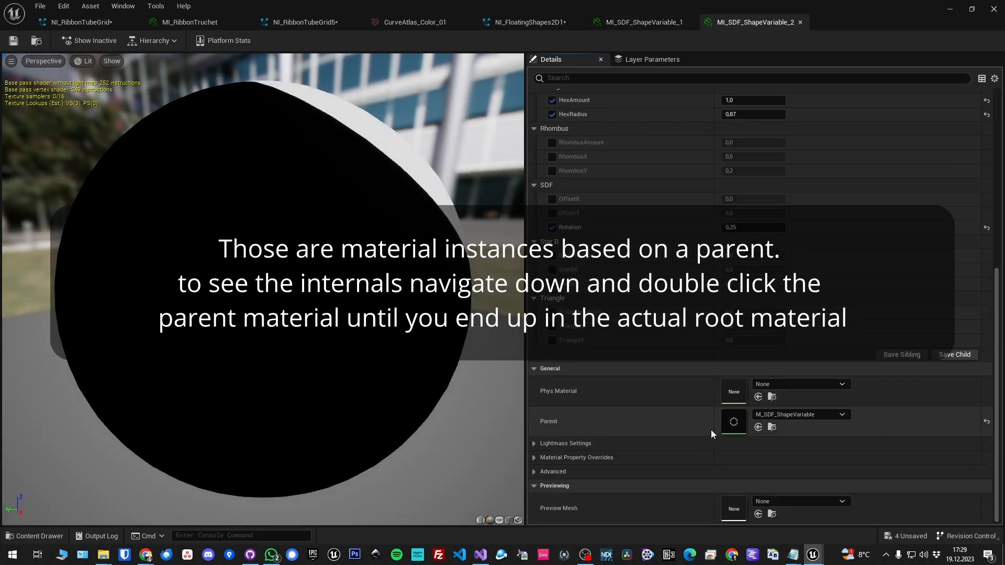
double_click(731, 424)
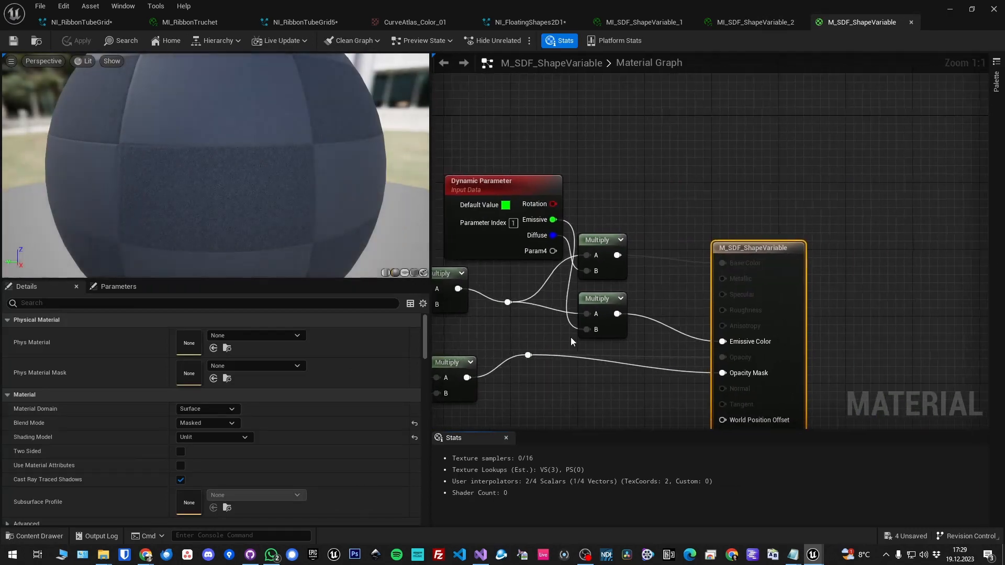
Examine the M_SDF_ShapeVariable material graph from the border and fill parameters to the fill masks and particle colour
scroll(570, 338, "down", 7)
right_click_drag(475, 249, 637, 196)
scroll(623, 263, "up", 6)
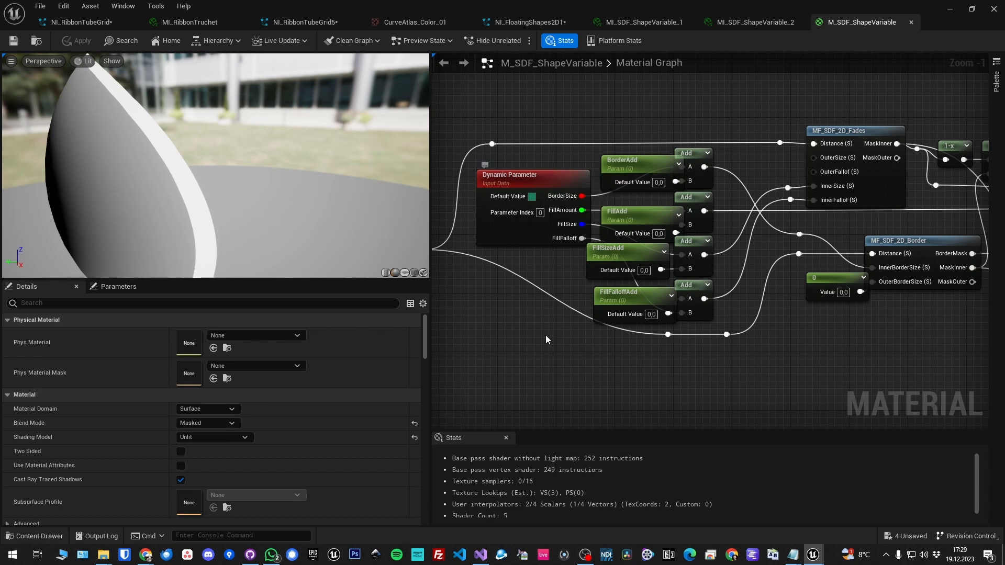
right_click_drag(799, 365, 484, 351)
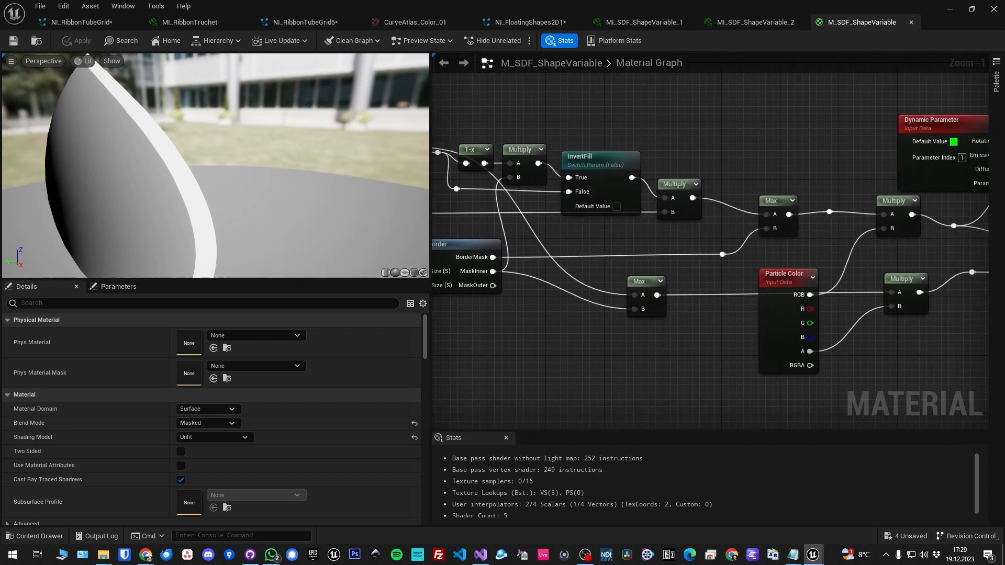
Examine the Dynamic Parameter nodes in the M_SDF_ShapeVariable graph that feed the emissive multiplies and the MF_RotateClockwise rotation
right_click_drag(907, 163, 711, 175)
left_click(721, 138)
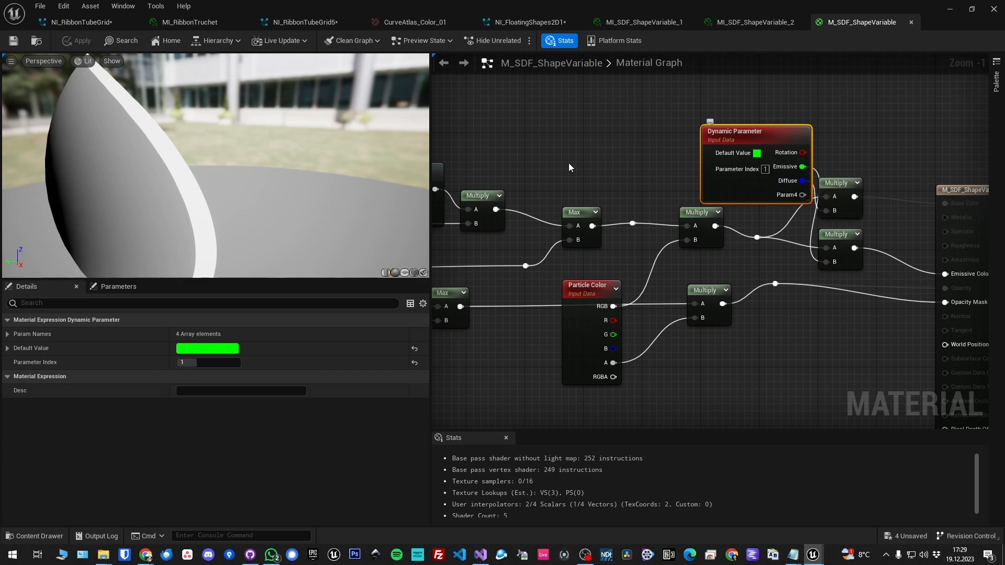
scroll(569, 162, "down", 7)
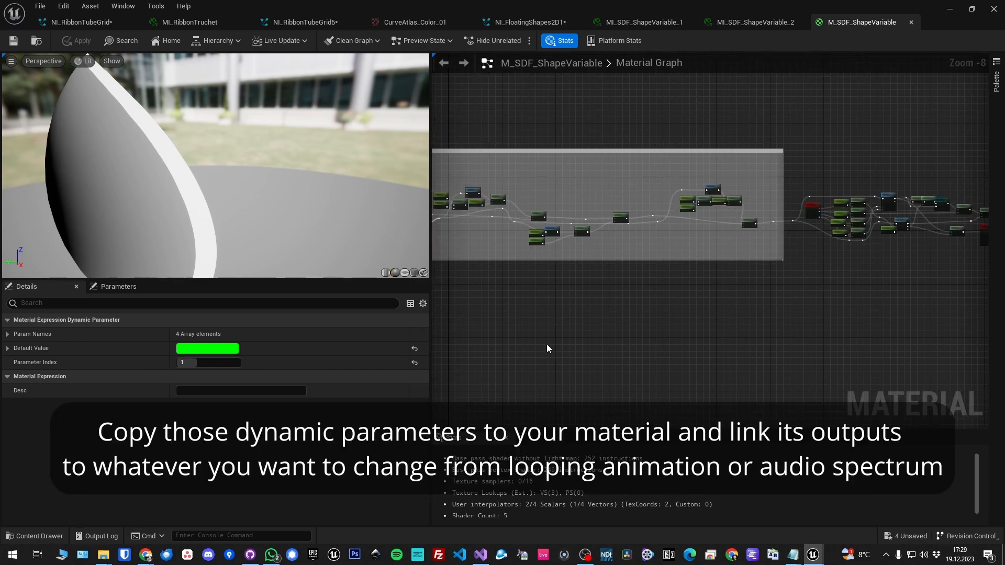
right_click_drag(548, 345, 788, 340)
right_click_drag(446, 330, 673, 329)
scroll(627, 242, "up", 7)
right_click_drag(587, 245, 605, 289)
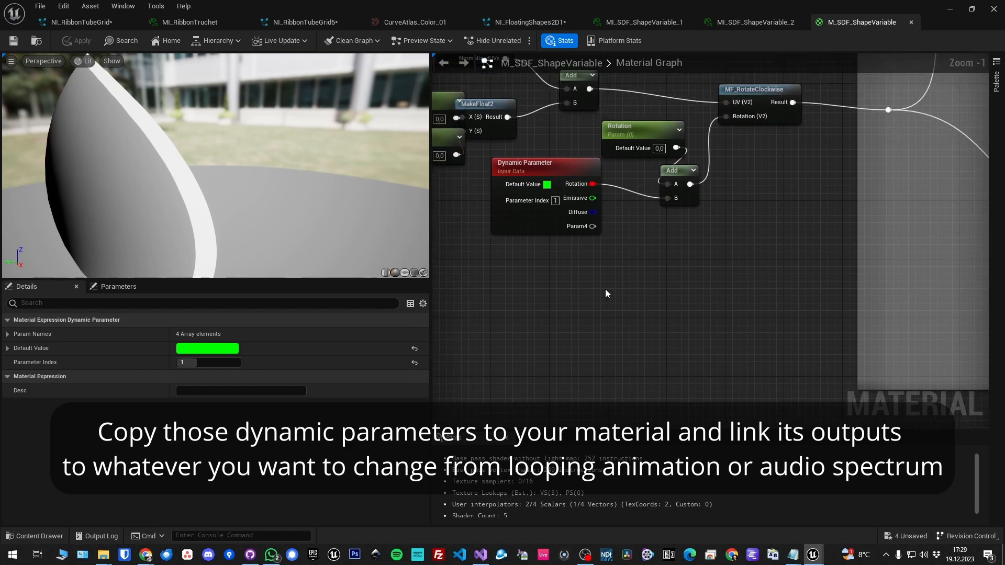
scroll(504, 306, "down", 7)
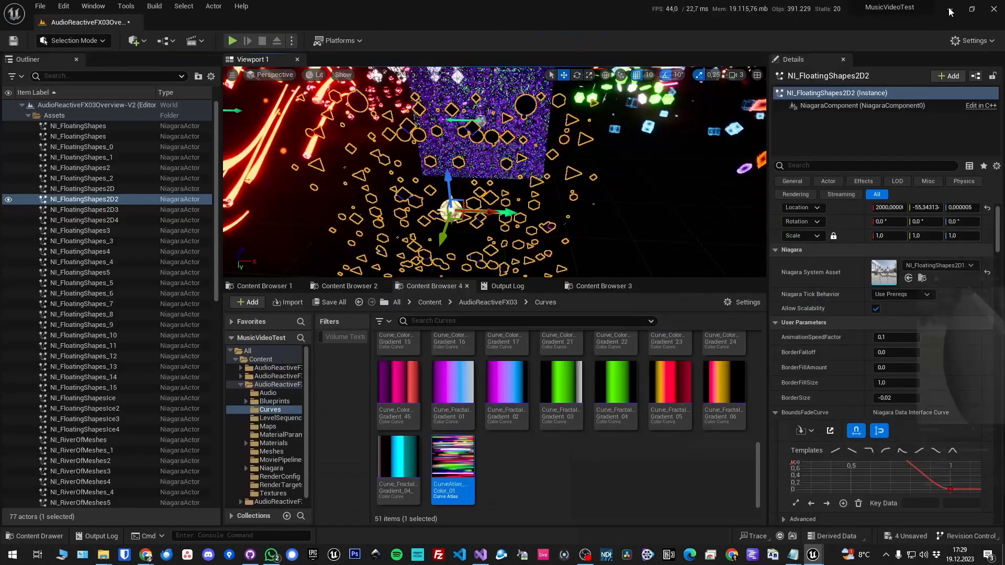
Return to the AudioReactiveFX03 overview level and select the NI_FloatingShapesIce2 actor among the Tumbling Shapes for inspection
left_click(950, 9)
right_click_drag(628, 227, 608, 202)
key("s")
key("d")
key("w")
key("w")
mouse_move(495, 173)
right_mouse_down()
mouse_move(471, 168)
mouse_move(482, 152)
mouse_move(487, 184)
right_mouse_up()
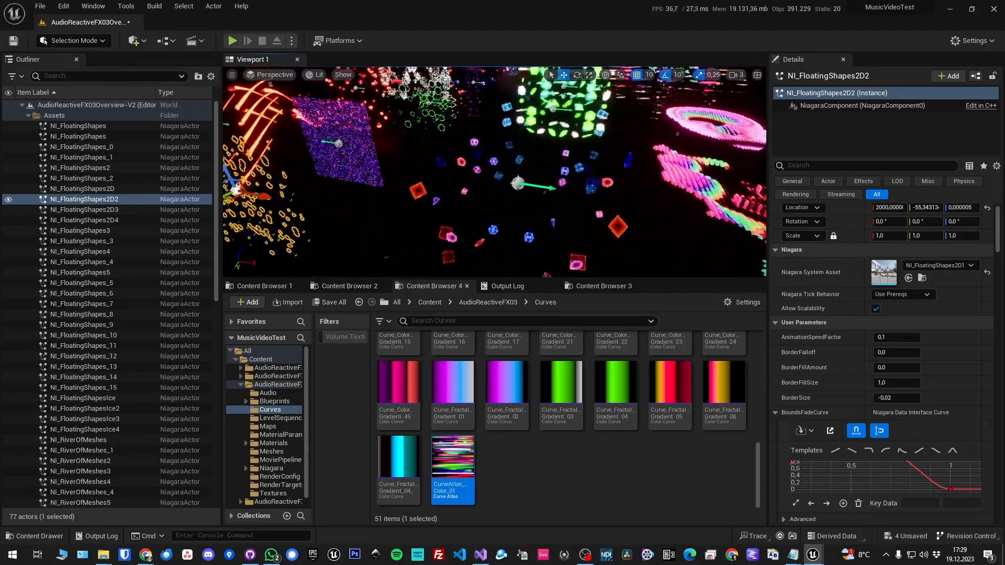
left_click(608, 157)
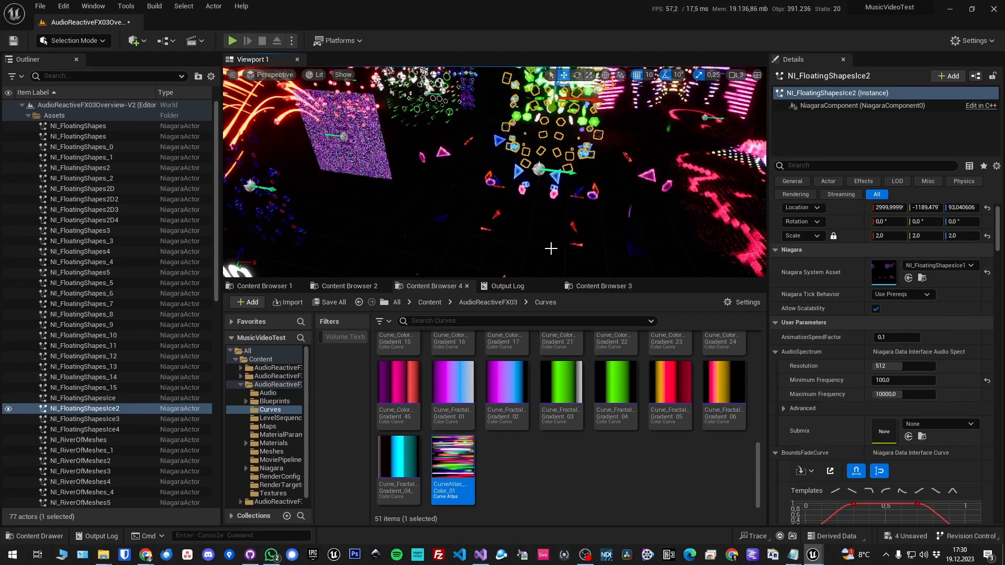
mouse_move(495, 173)
right_mouse_down()
mouse_move(487, 175)
mouse_move(509, 171)
right_mouse_up()
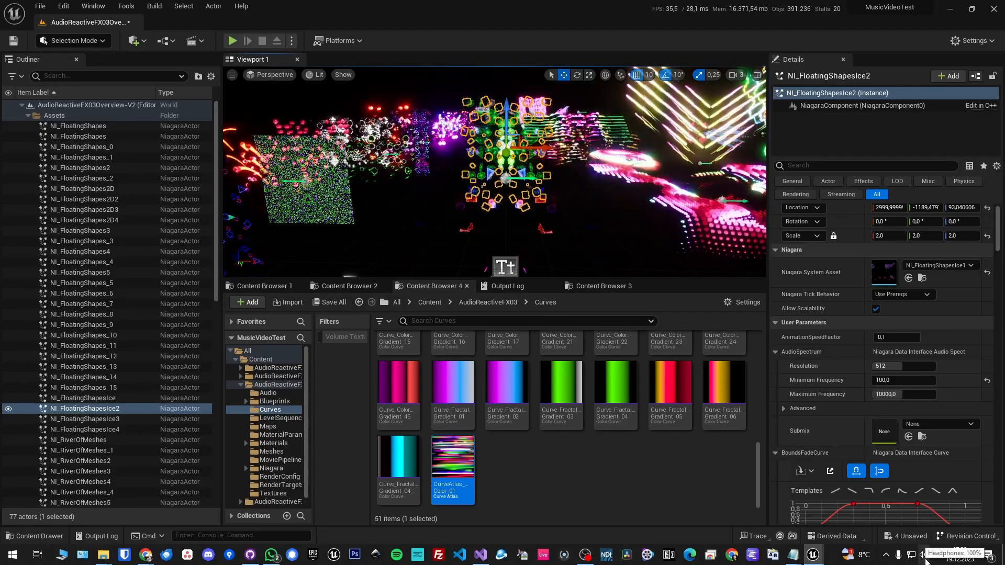
Clear the actor selection in the level while viewing the Tumbling Shapes
left_click(601, 249)
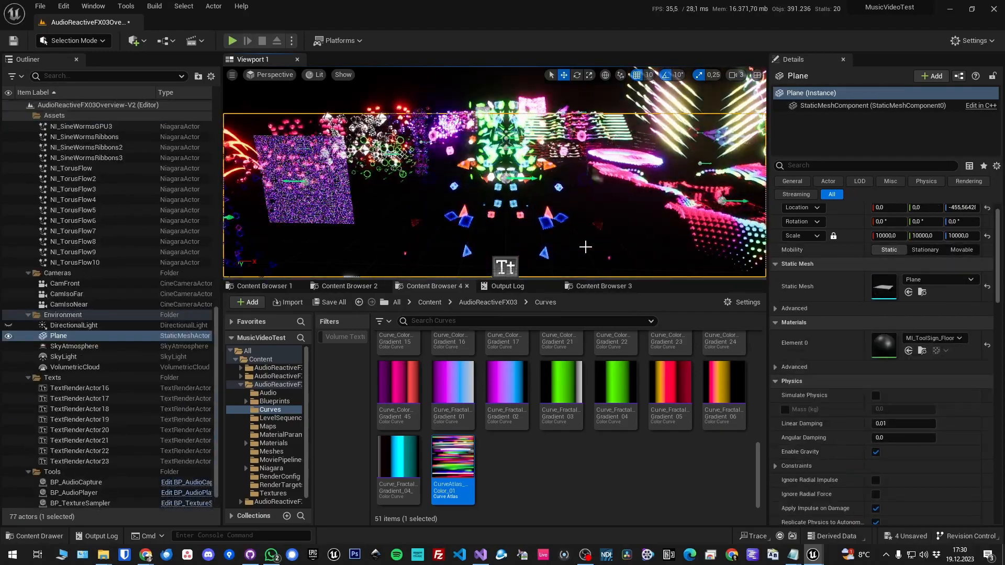
left_click(427, 86)
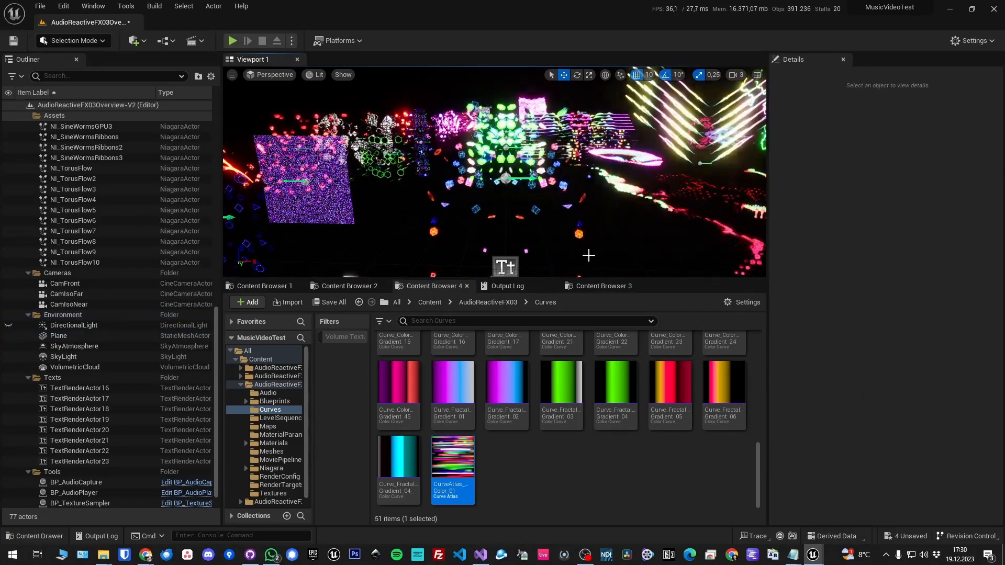
mouse_move(614, 250)
right_mouse_down()
mouse_move(614, 240)
mouse_move(614, 249)
right_mouse_up()
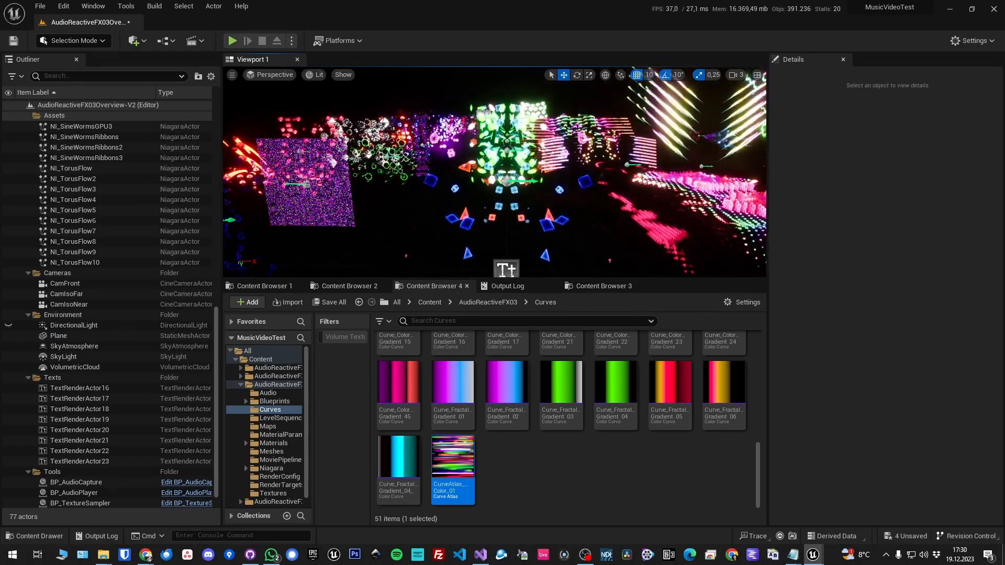
Inspect the River of Shapes effects up close and select the NI_FloatingShapes_10 actor
key("d")
right_click_drag(614, 249, 543, 277)
key("w")
key("d")
key("w")
key("w")
key("s")
key("d")
key("w")
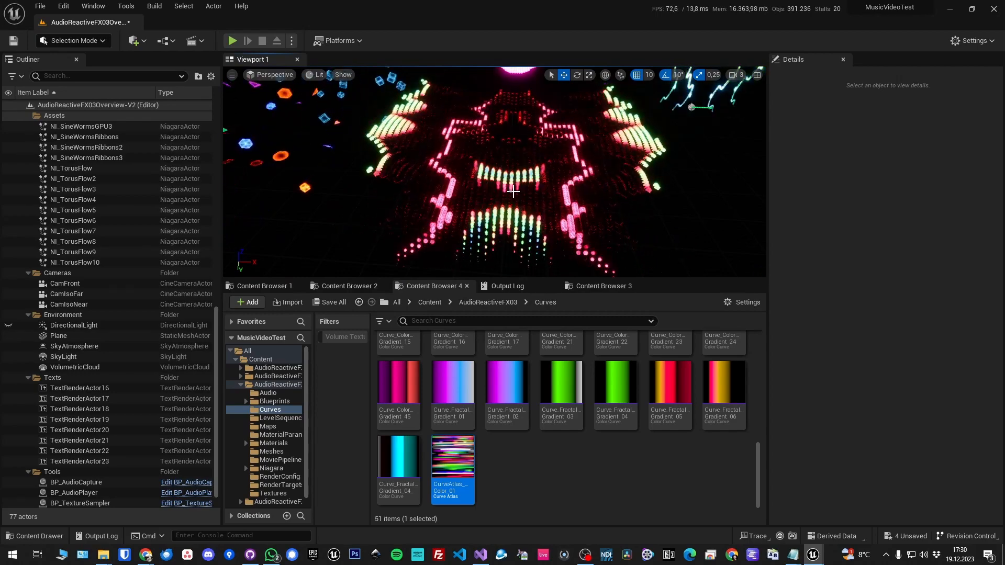
left_click(513, 191)
mouse_move(502, 183)
right_mouse_down()
mouse_move(519, 181)
mouse_move(510, 178)
right_mouse_up()
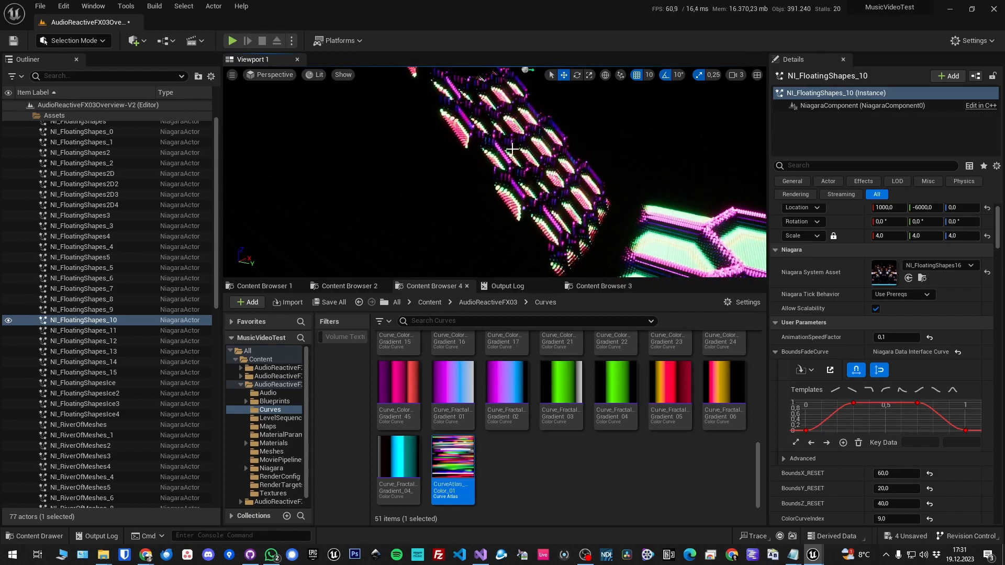
Examine further shape-pattern variants up close and survey the surrounding effect rows from above
key("d")
right_click_drag(539, 221, 445, 269)
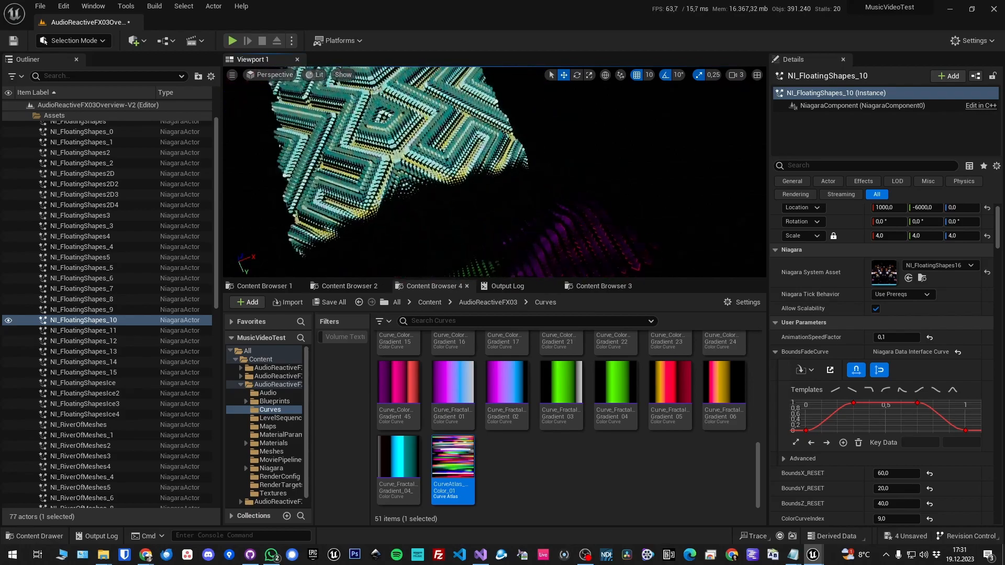
key("w")
right_click_drag(495, 209, 555, 183)
key("s")
key("w")
key("s")
key("w")
key("s")
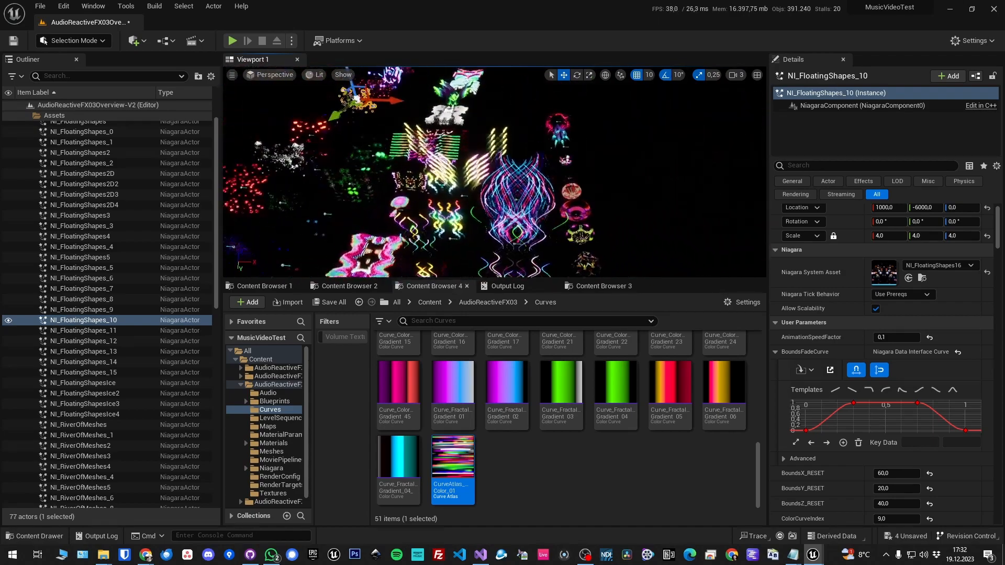
Examine the Sine Trails GPU effects next to their text label
key("q")
right_click_drag(495, 178, 488, 159)
key("w")
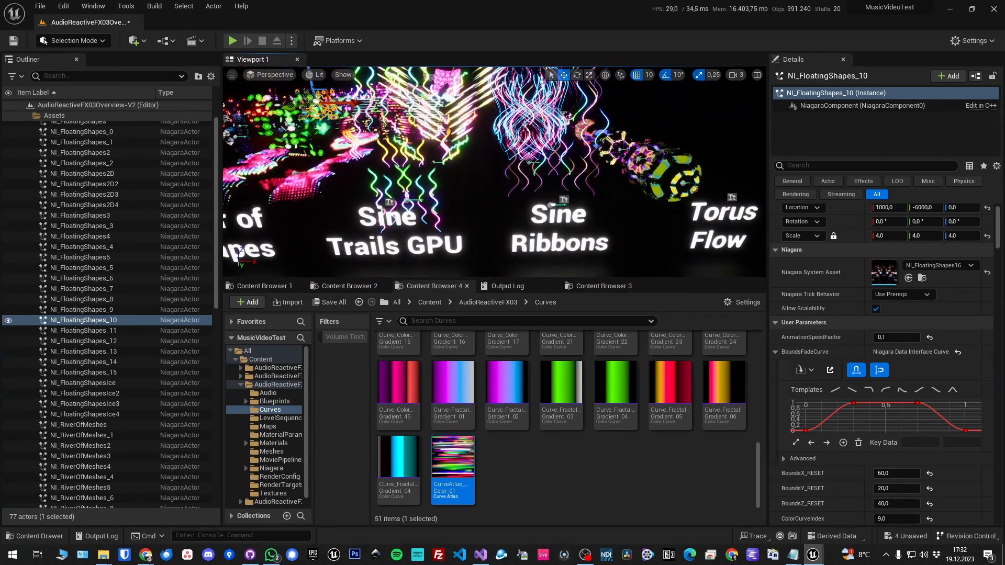
right_click_drag(412, 203, 414, 224)
key("w")
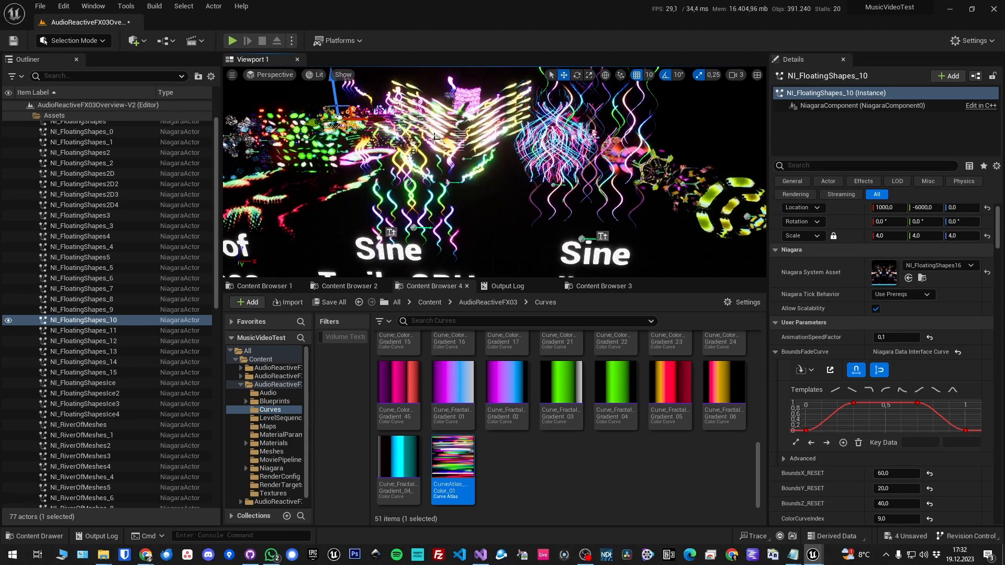
right_click_drag(474, 208, 468, 222)
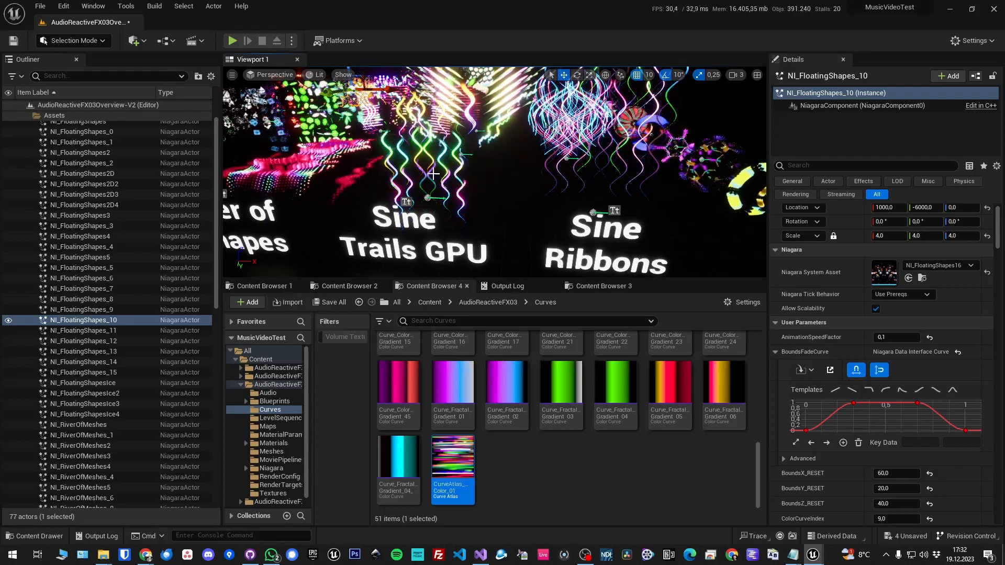
key("w")
right_click_drag(434, 173, 429, 172)
key("s")
key("d")
Examine the Sine Ribbons effects up close and from farther away
right_click_drag(506, 191, 535, 189)
right_click_drag(554, 155, 491, 180)
key("w")
key("s")
key("w")
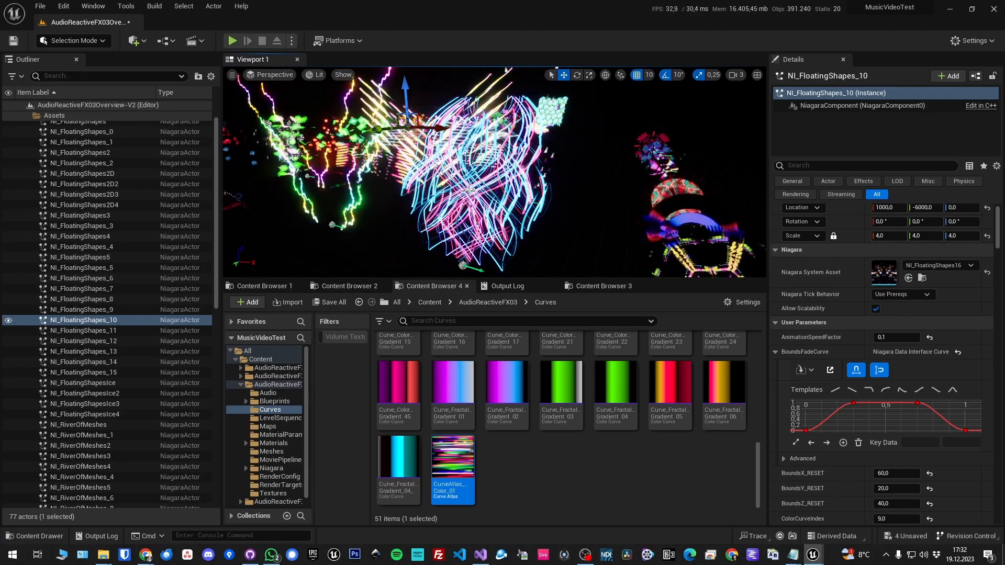
key("s")
right_click_drag(489, 196, 512, 251)
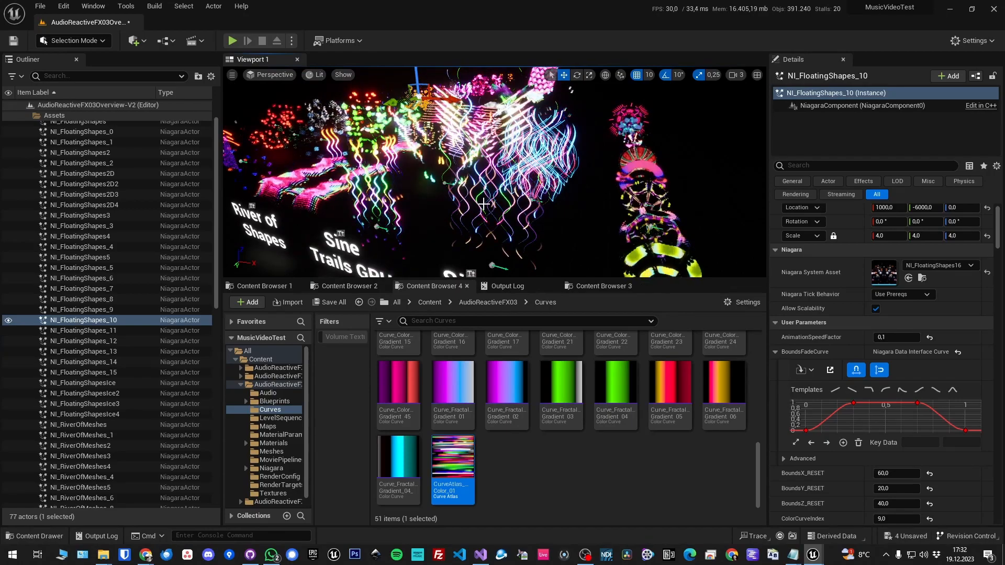
Inspect the Torus Flow effects along their row and select the NI_TorusFlow8 actor
right_click_drag(587, 219, 515, 182)
key("s")
key("w")
key("d")
key("w")
key("d")
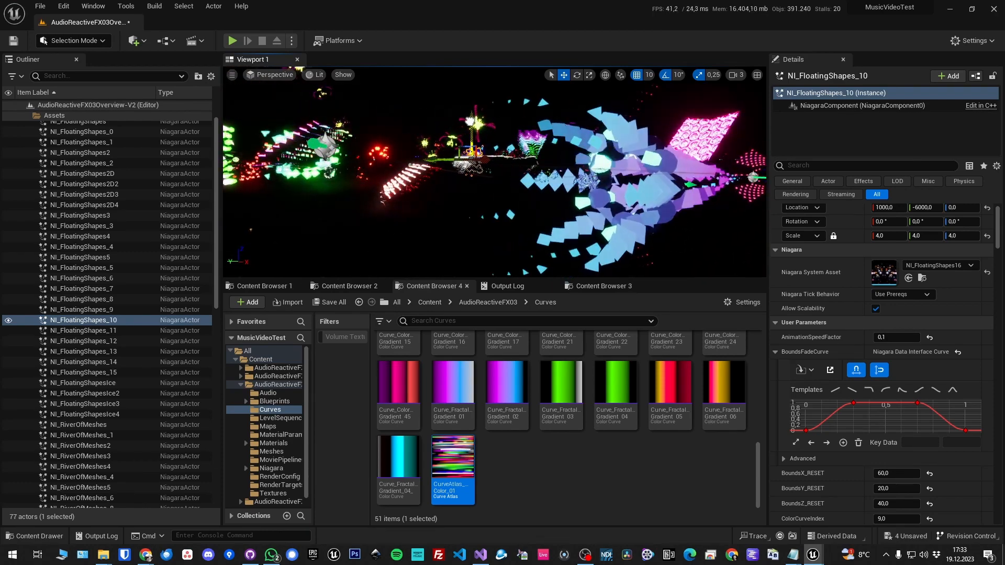
left_click(458, 129)
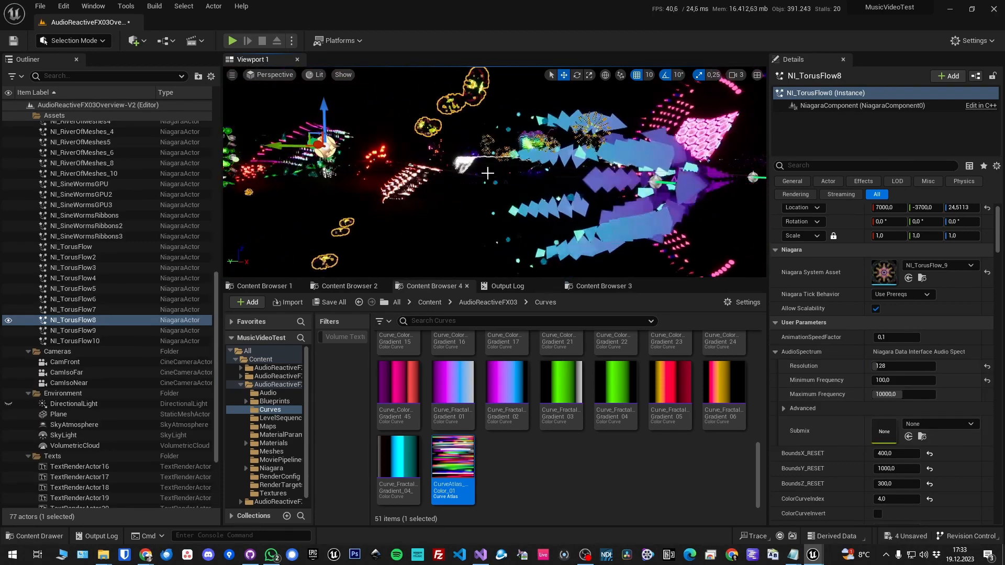
right_click_drag(475, 209, 248, 251)
key("d")
key("w")
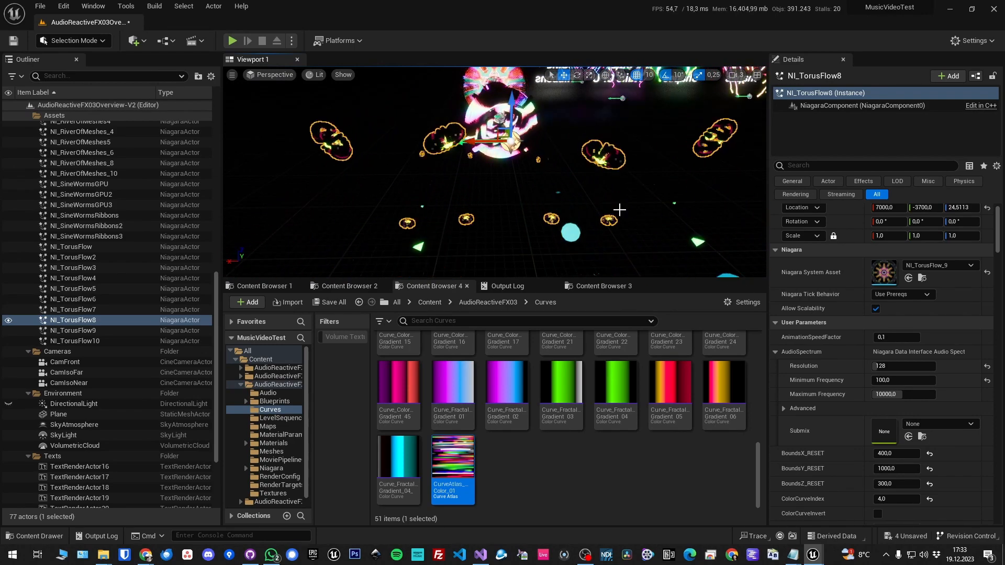
Filter NI_TorusFlow8's properties by "fade" and switch FadeValueDebug on and off again to preview the fade values
left_click(809, 166)
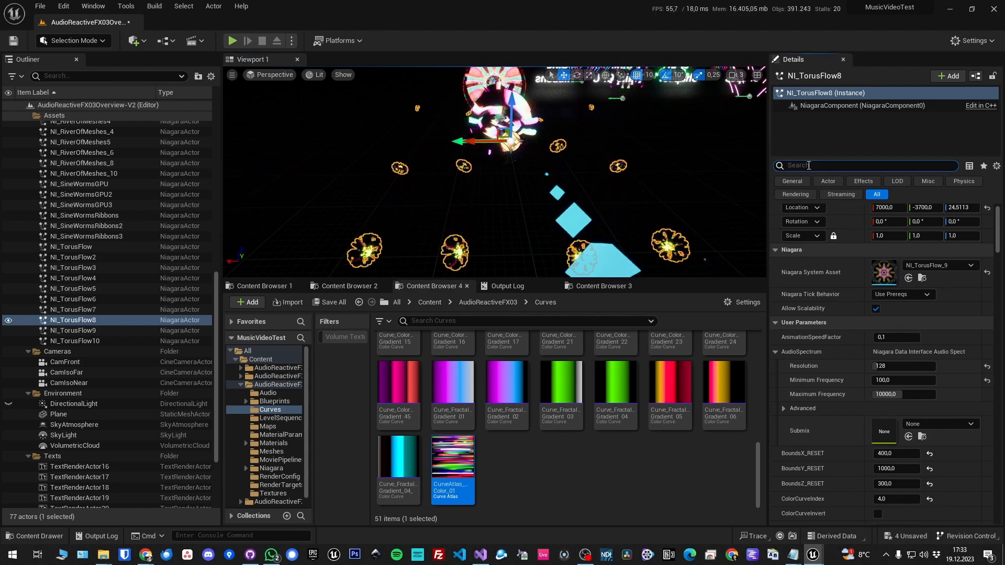
type("fade")
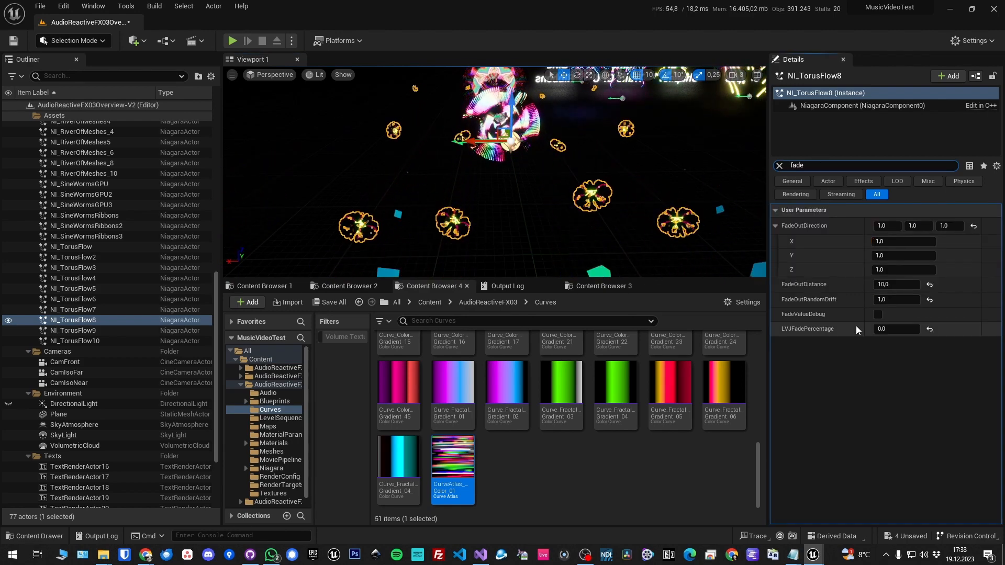
left_click(878, 314)
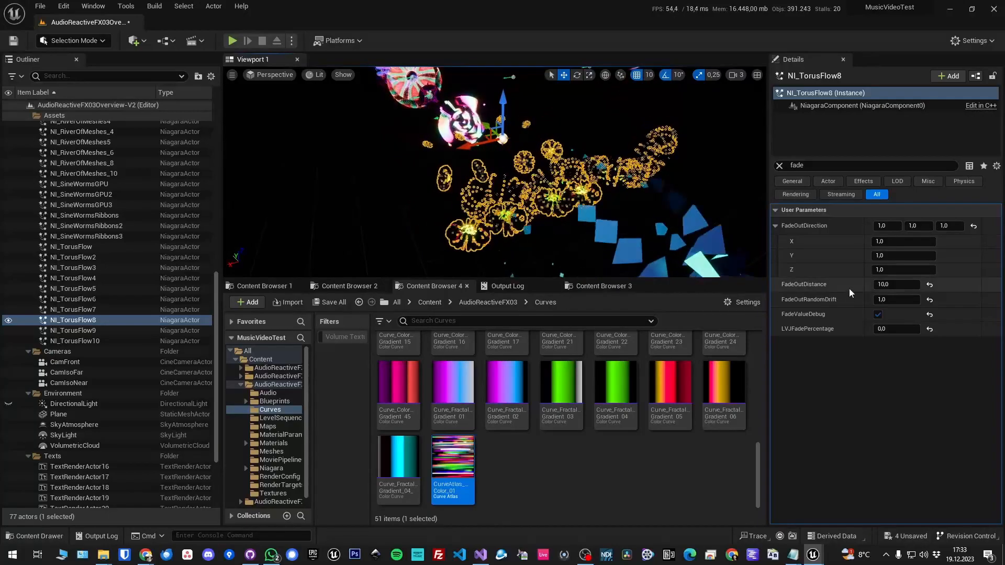
left_click(877, 315)
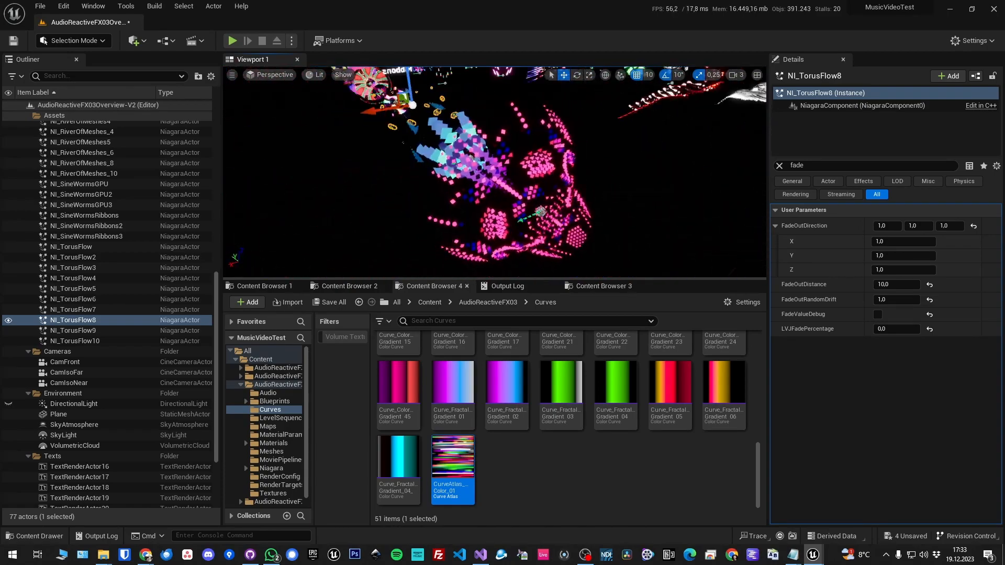
Select the NI_TorusFlow3 actor, focus on it and inspect the torus from different angles
key("w")
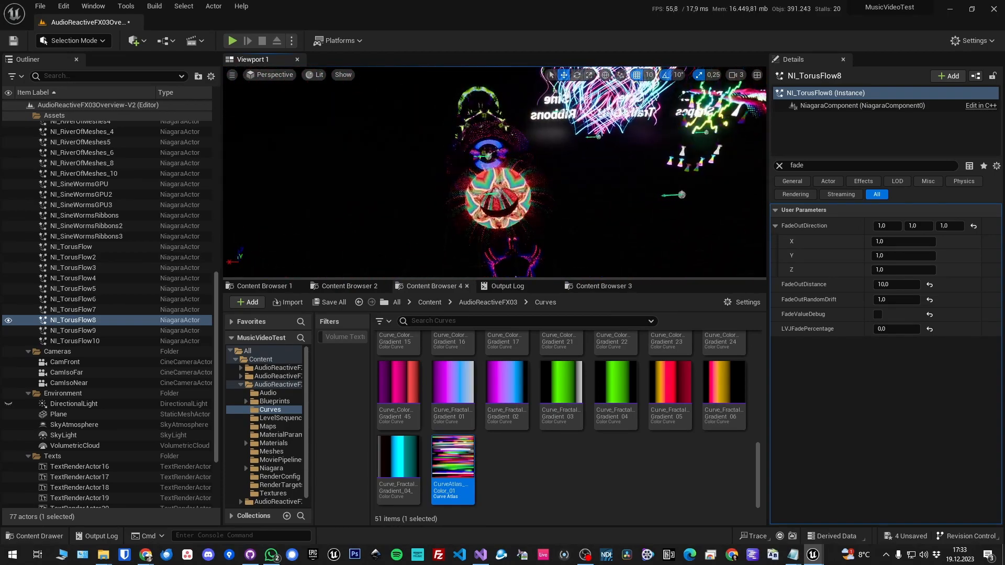
right_click_drag(653, 207, 697, 210)
key("a")
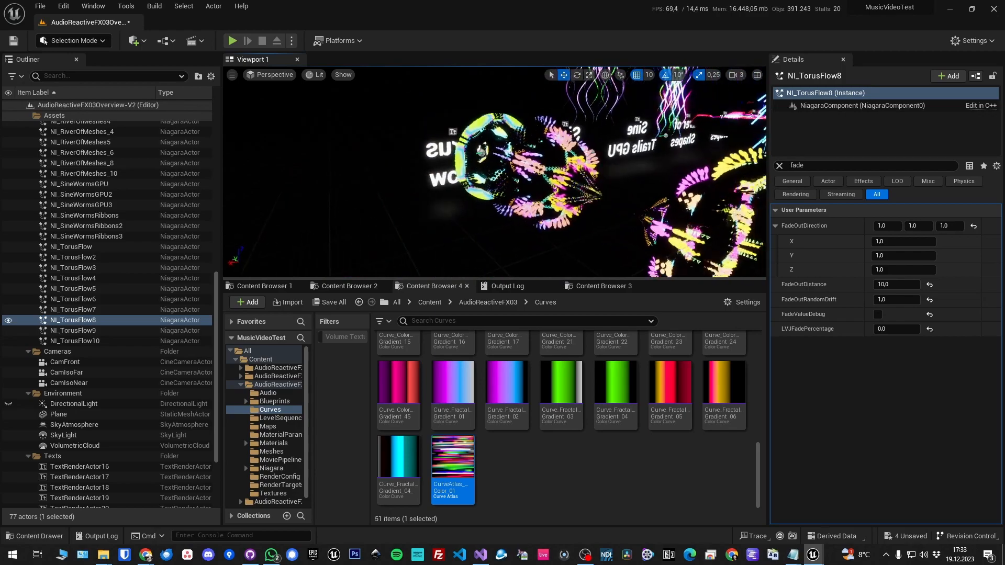
left_click(653, 208)
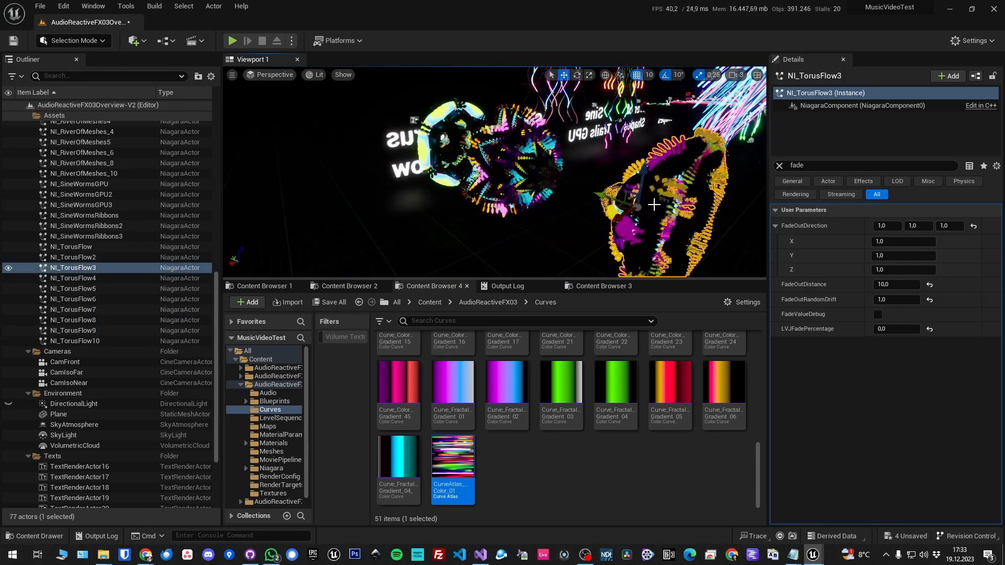
key("f")
scroll(516, 197, "down", 5)
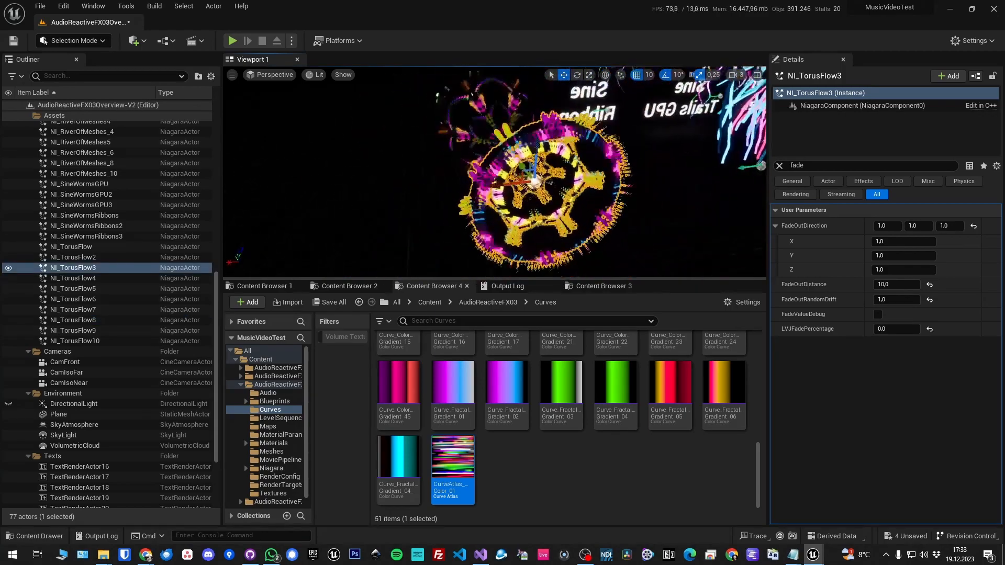
left_click_drag(516, 197, 568, 196, "alt")
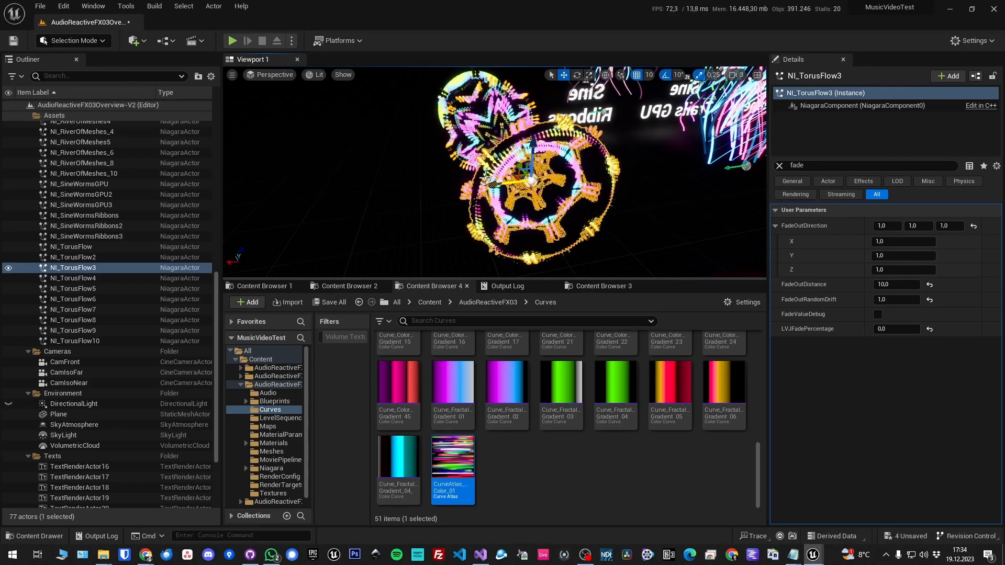
right_click_drag(500, 216, 561, 211)
scroll(575, 215, "up", 4)
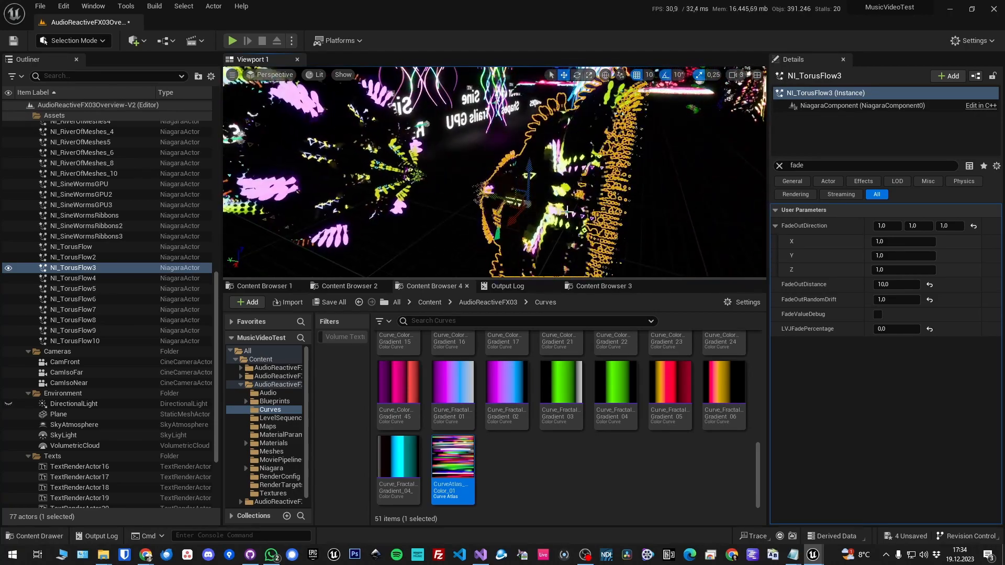
Survey the whole level of labelled effects, from Floating Shapes across Tumbling and River of Shapes to Sine Ribbons
key("w")
right_click_drag(516, 197, 473, 201)
key("s")
key("w")
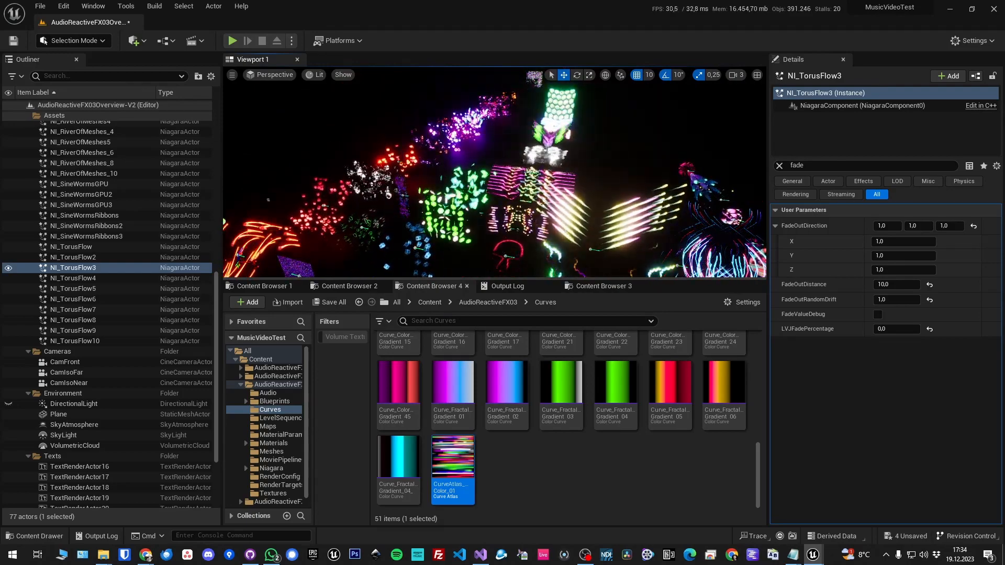
right_click_drag(490, 154, 529, 178)
key("s")
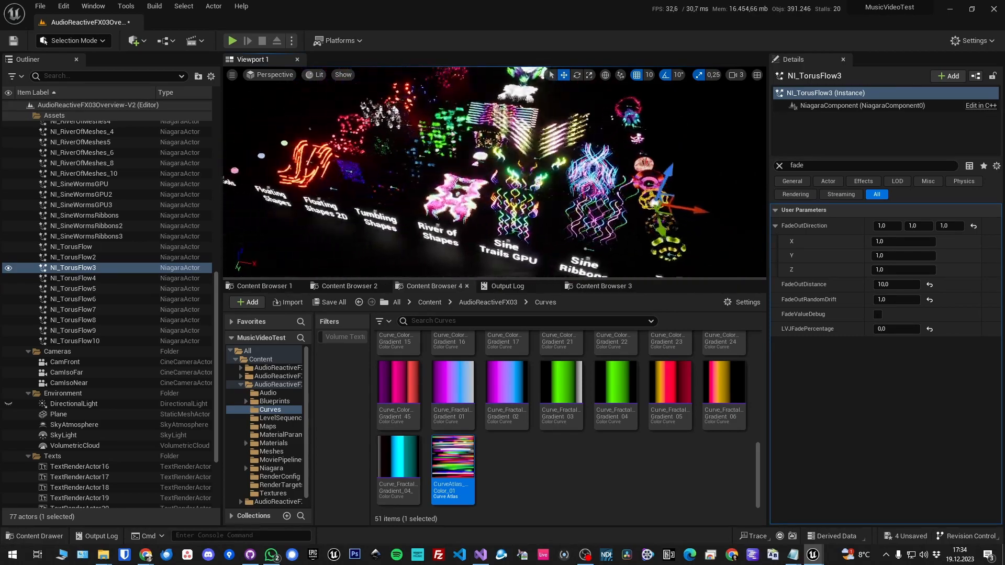
key("w")
right_click_drag(529, 178, 565, 184)
key("a")
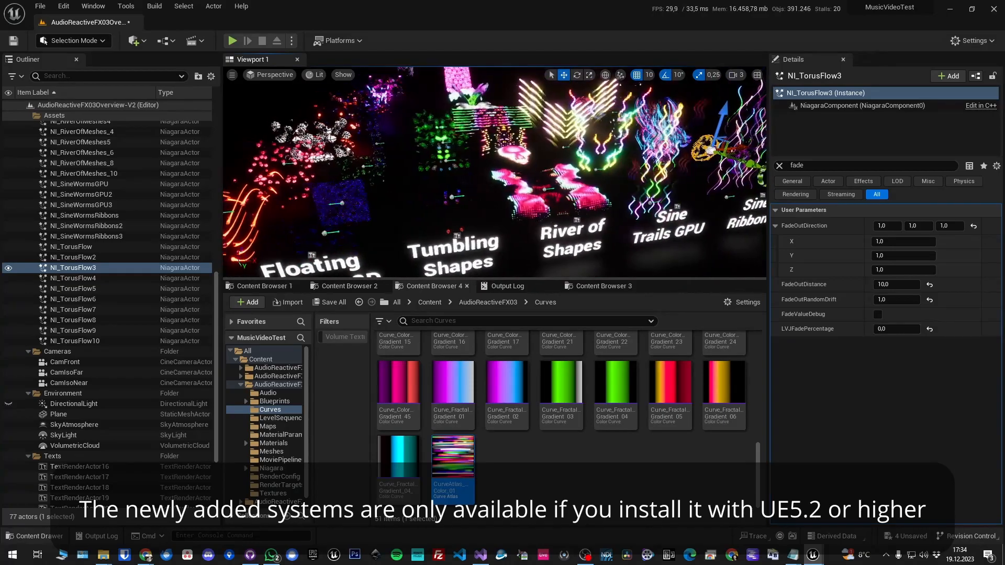
Select the NI_RiverOfMeshes actor above the River of Shapes label and filter its properties by "lvj"
left_click(530, 207)
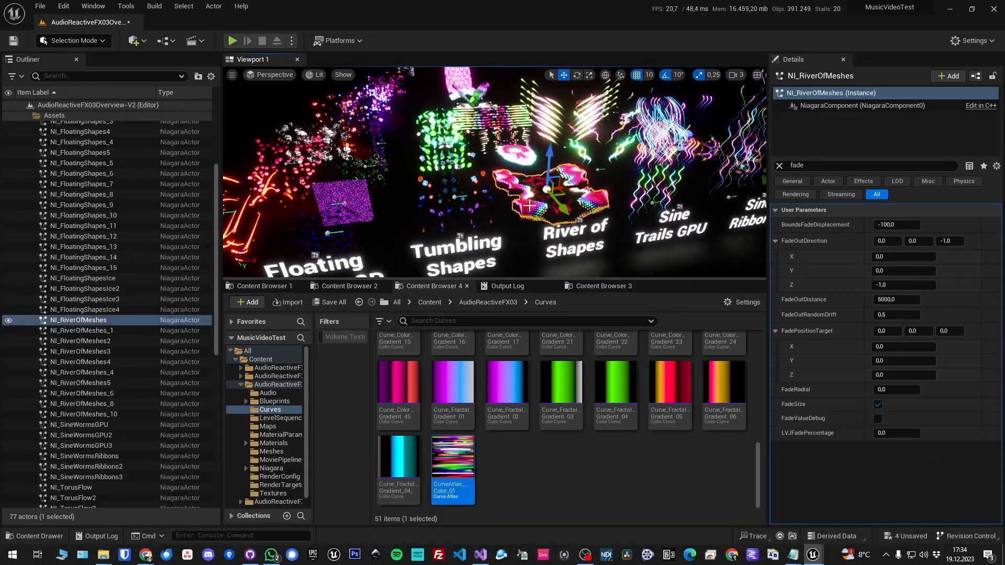
left_click(813, 166)
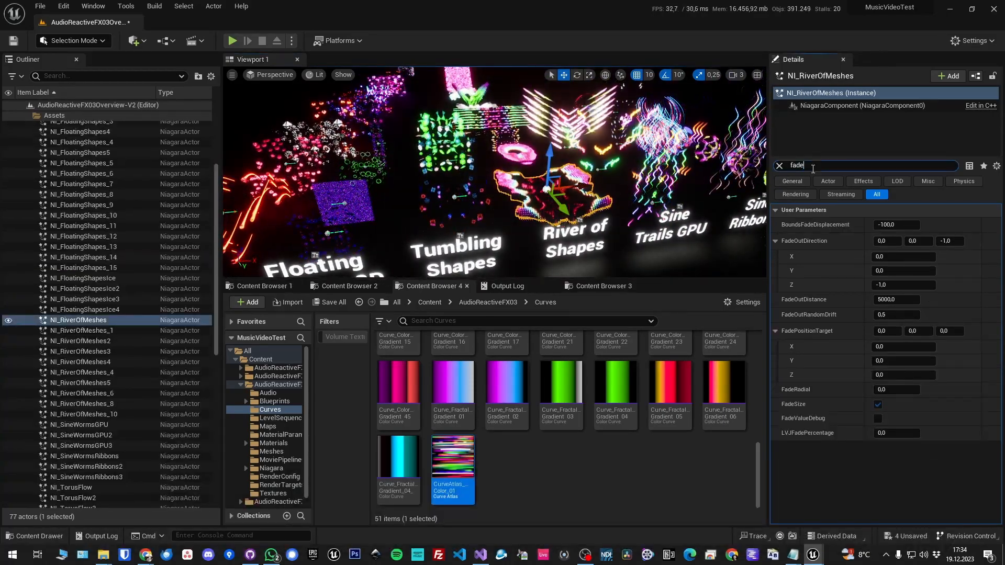
key("BackSpace")
key("BackSpace")
key("BackSpace")
key("BackSpace")
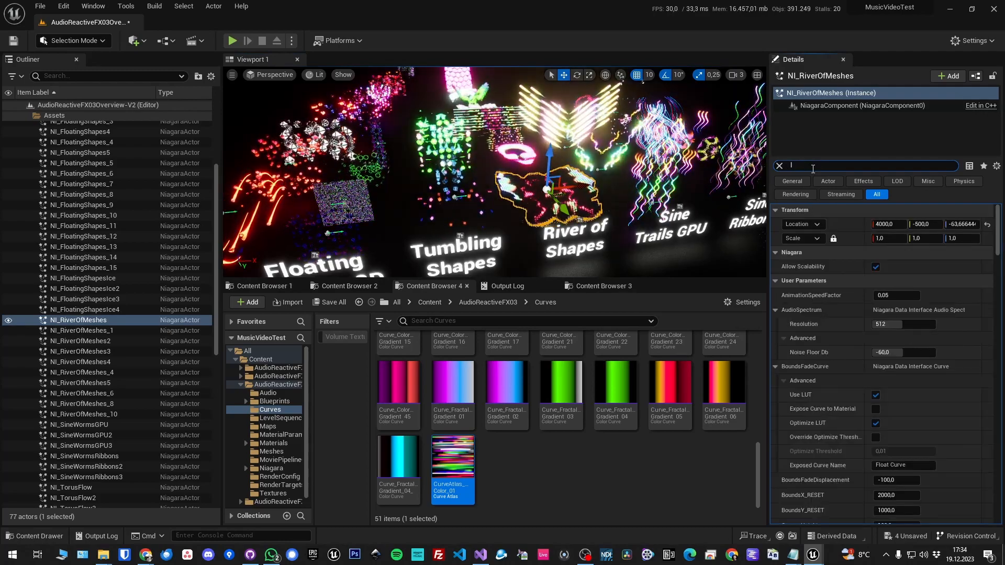
type("lvj")
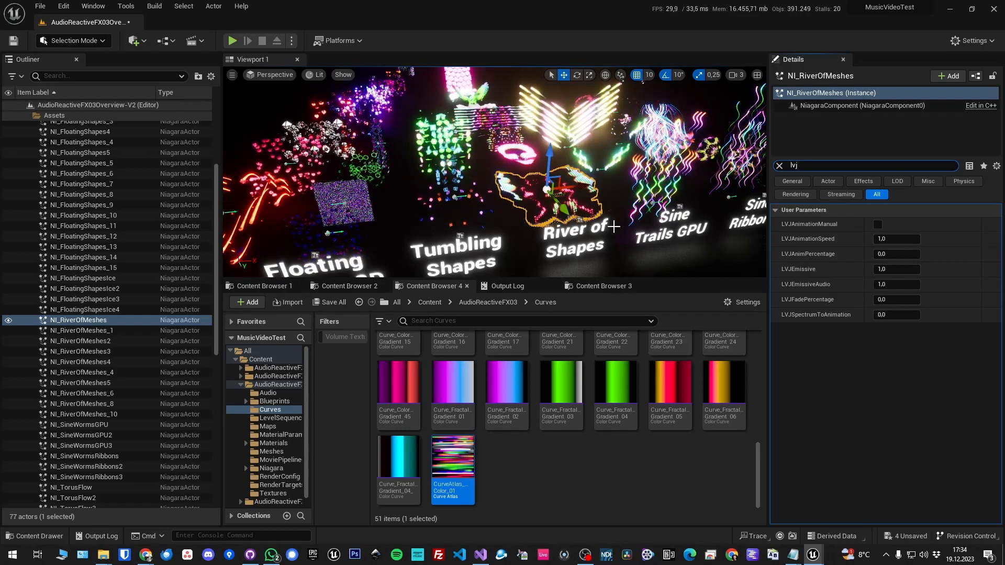
Try LVJAnimationSpeed at 0.1 and 20 on the River of Shapes effect, and set it back to 1
key("w")
right_click_drag(614, 227, 652, 251)
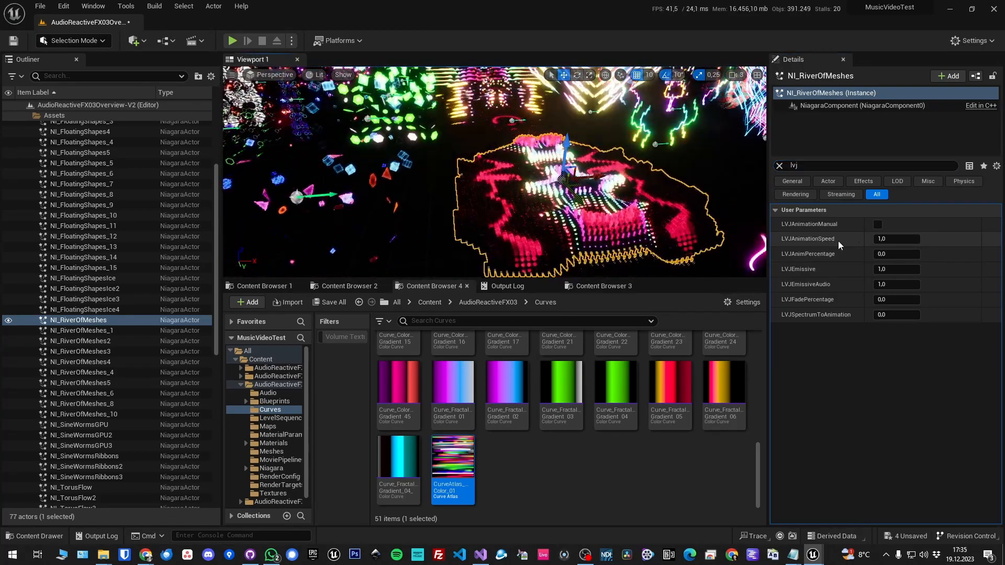
left_click(898, 241)
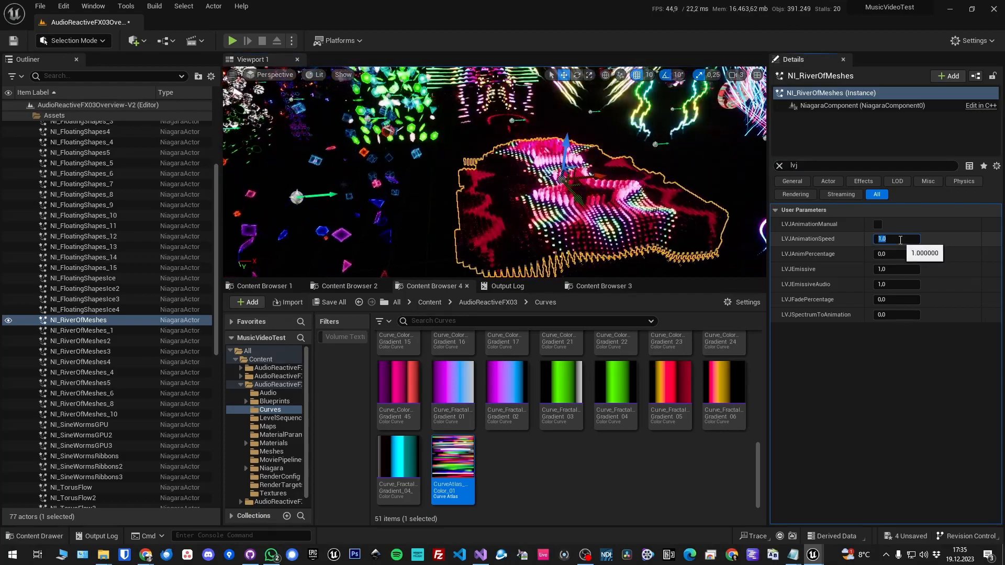
type("0,1")
key("Return")
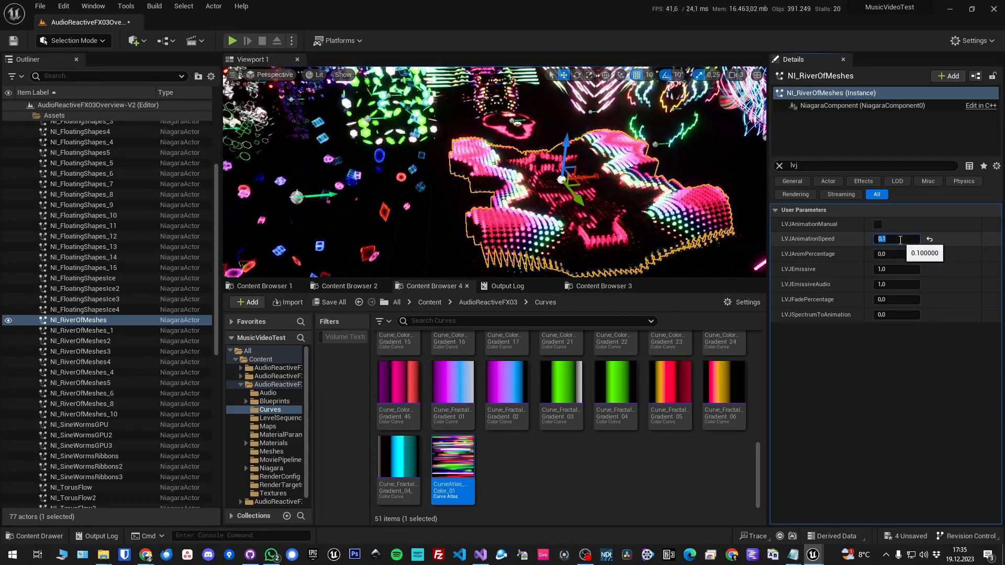
type("20")
key("Return")
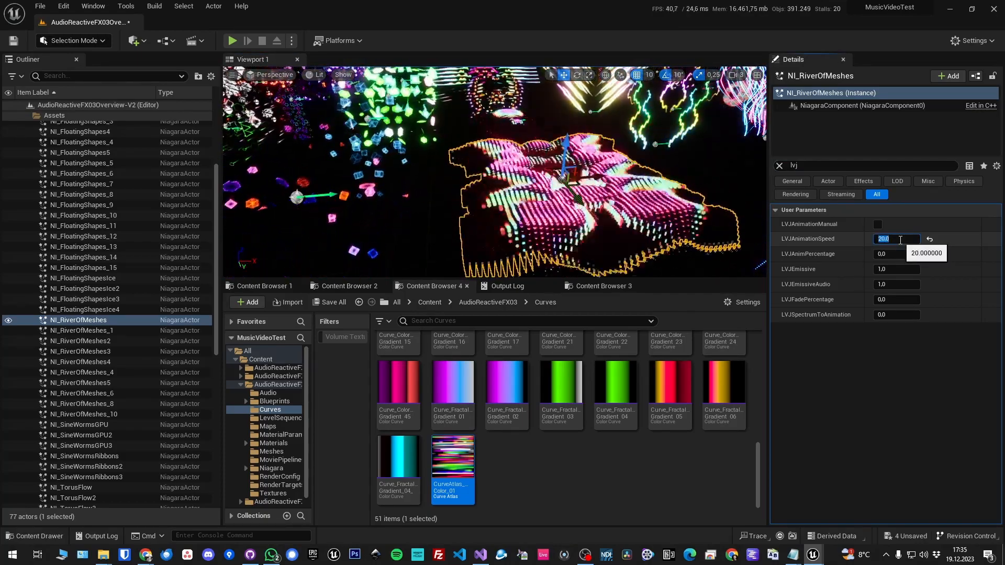
type("1")
key("Return")
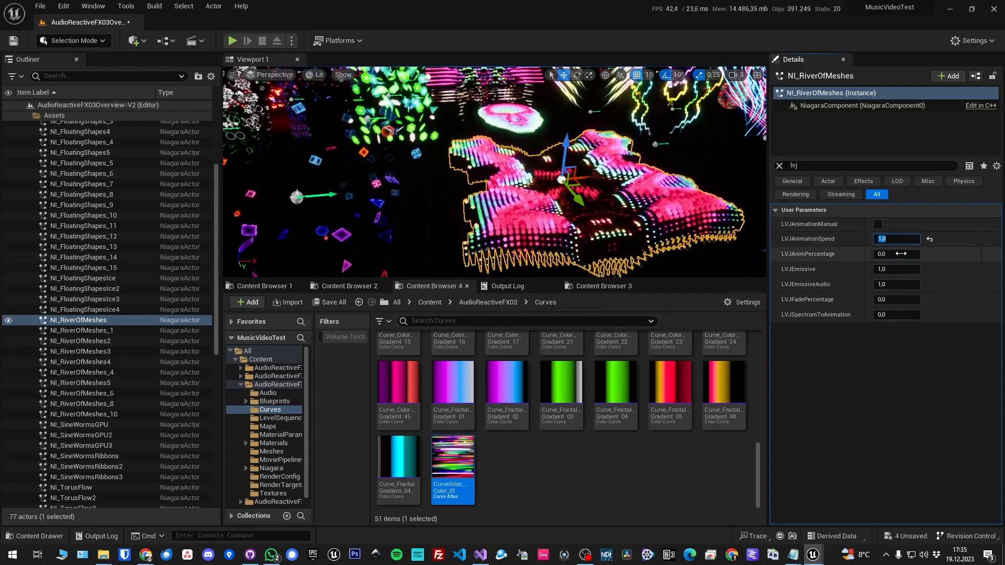
Enable LVJAnimationManual, try the LVJAnimPercentage value with 0 as its final setting, and disable manual animation again
left_click(878, 225)
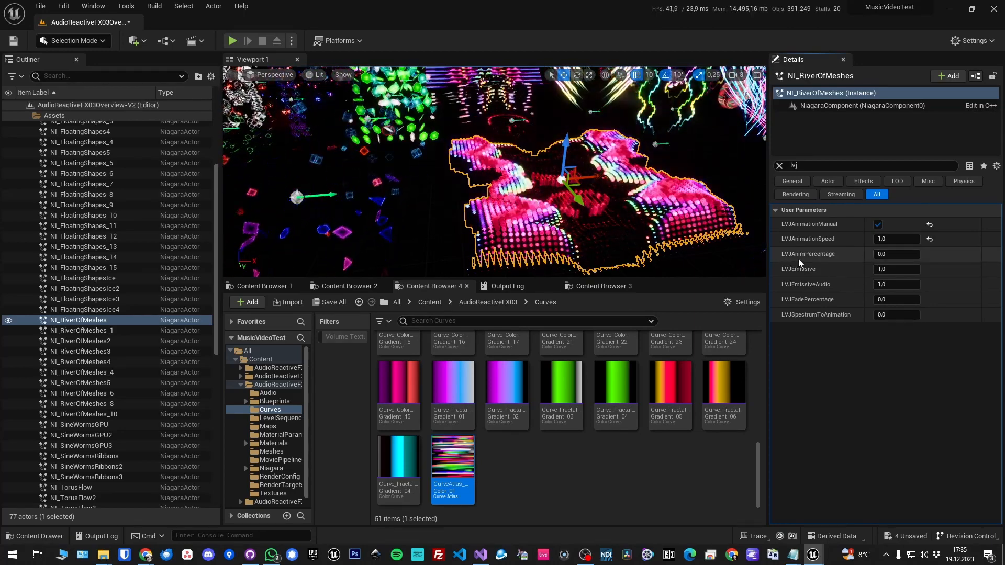
left_click(892, 258)
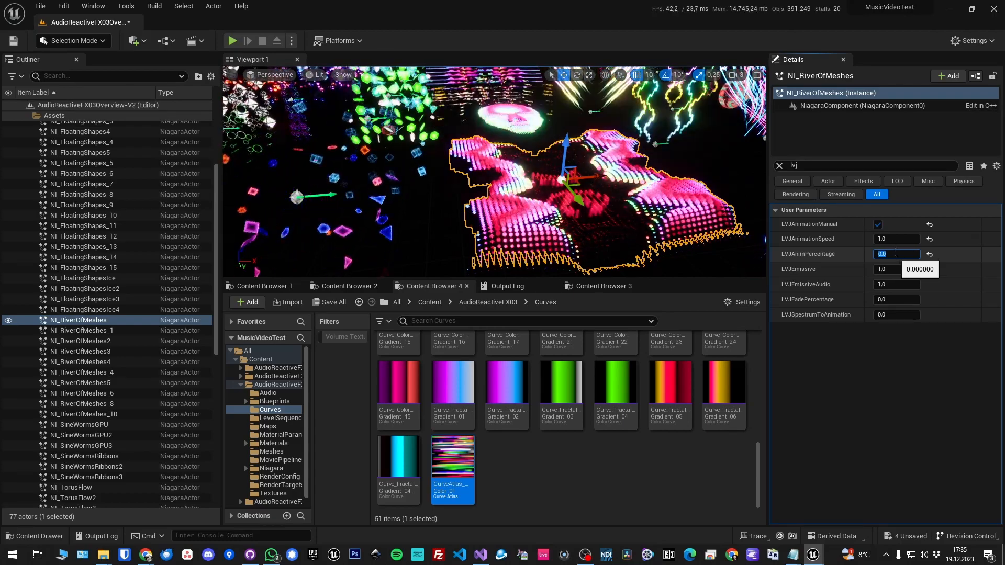
left_click(882, 224)
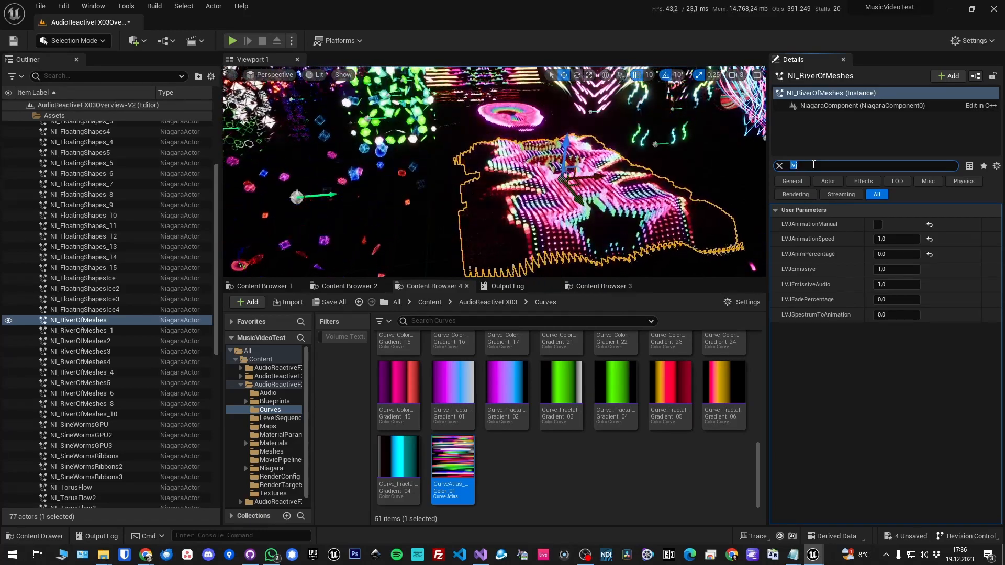
Look up NI_RiverOfMeshes's speed and frequency parameters by filtering its properties by "speed" and "freque"
type("d")
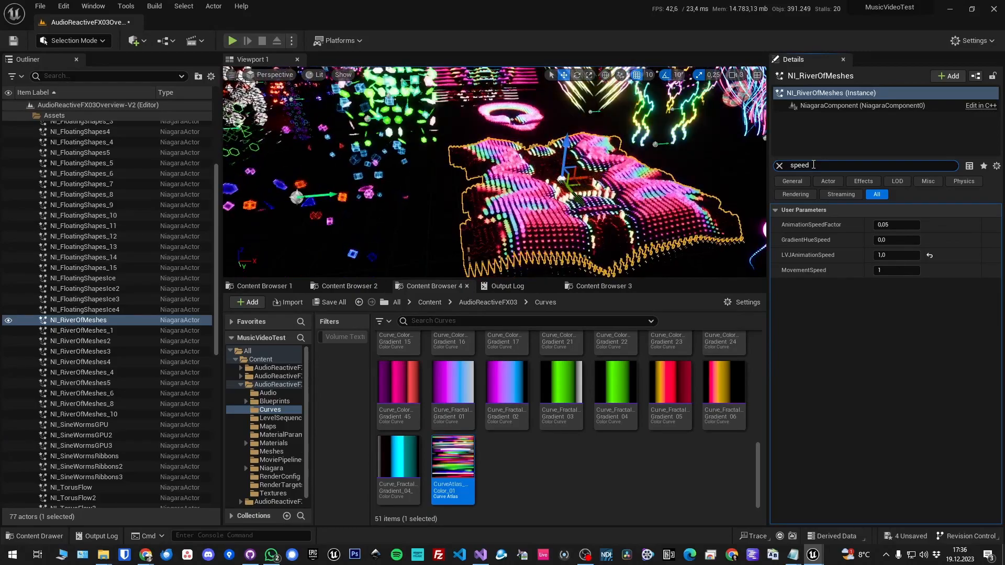
left_click(888, 228)
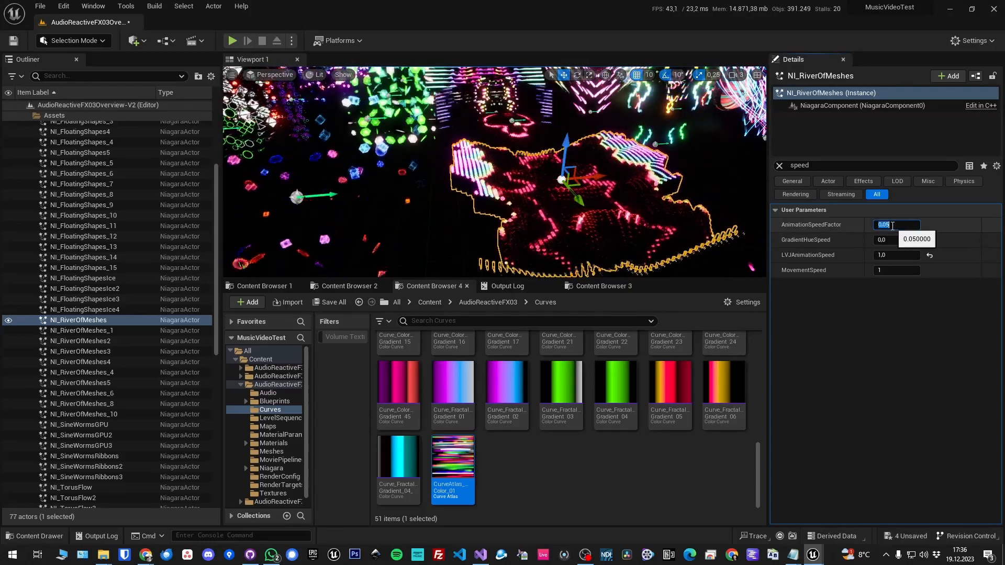
left_click(819, 168)
type("fr")
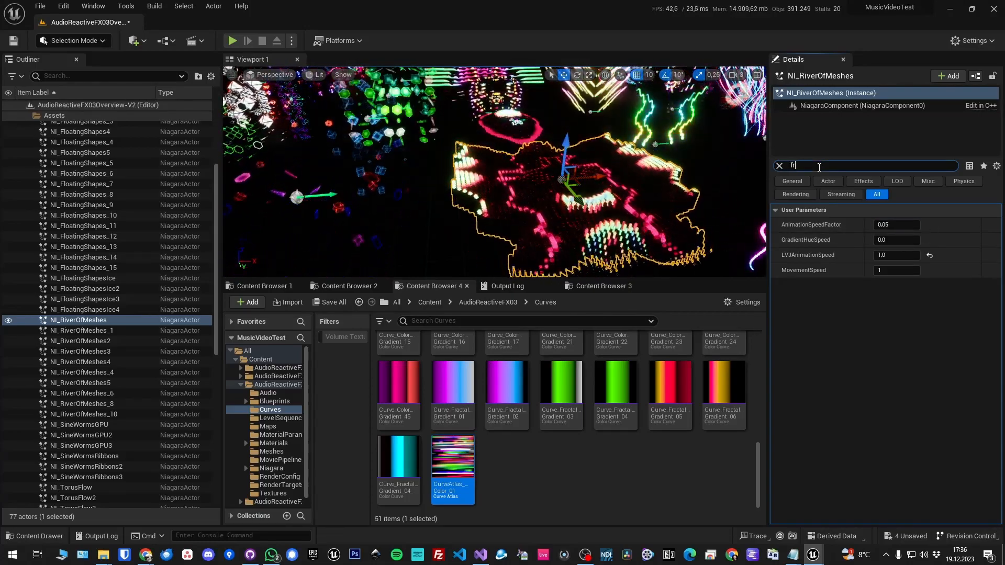
type("eque")
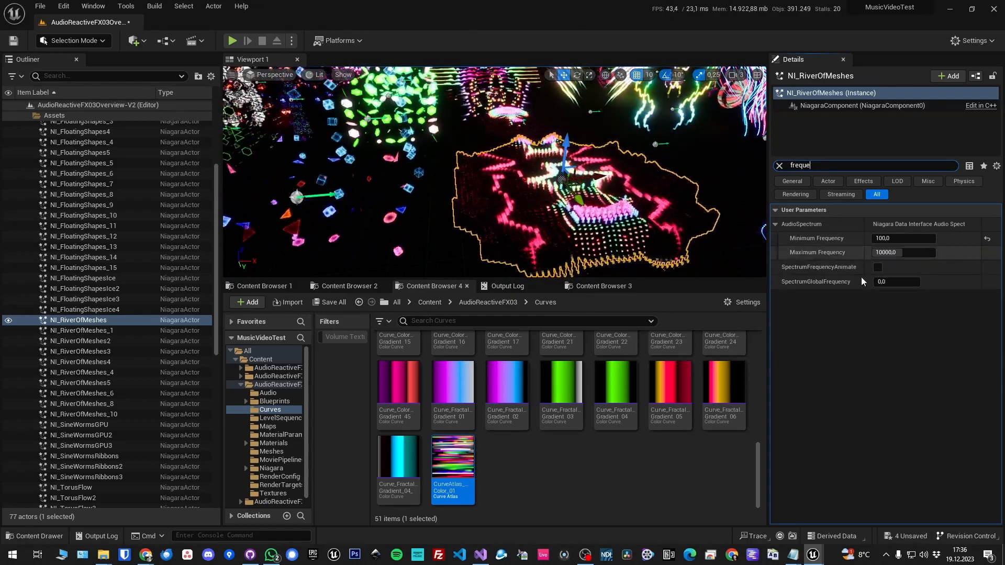
Filter the actor's properties by "lvj" again and set LVJEmissive to 0
left_click(781, 166)
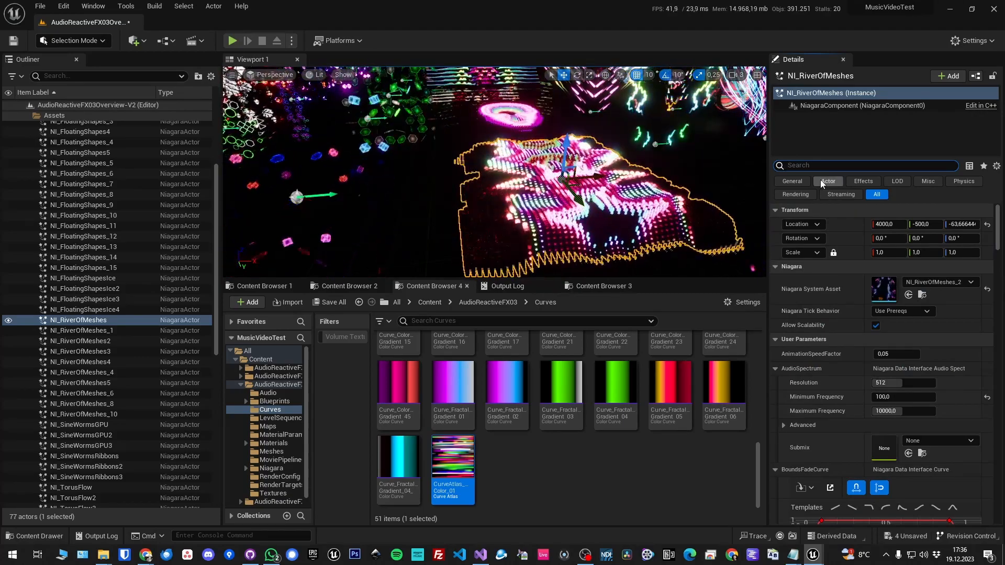
type("lvj")
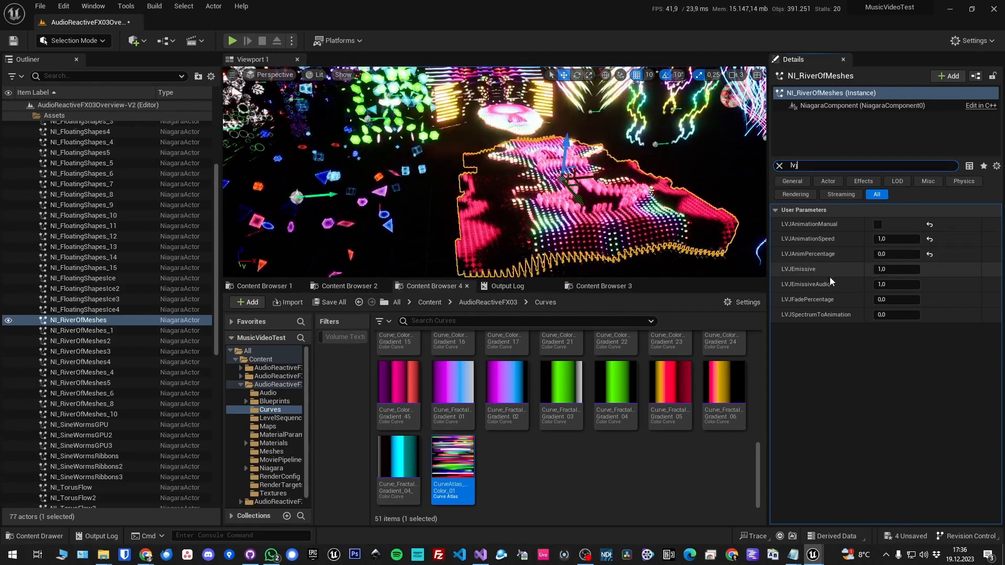
left_click(891, 269)
type("0")
key("Return")
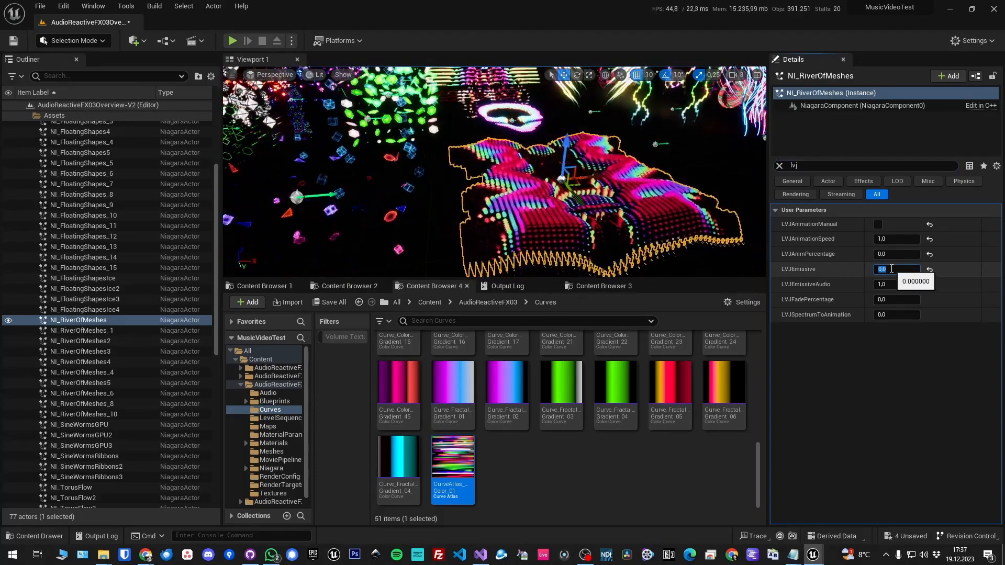
Filter the actor's properties by "emis" and set EmissiveMin to 0
left_click(814, 164)
type("emis")
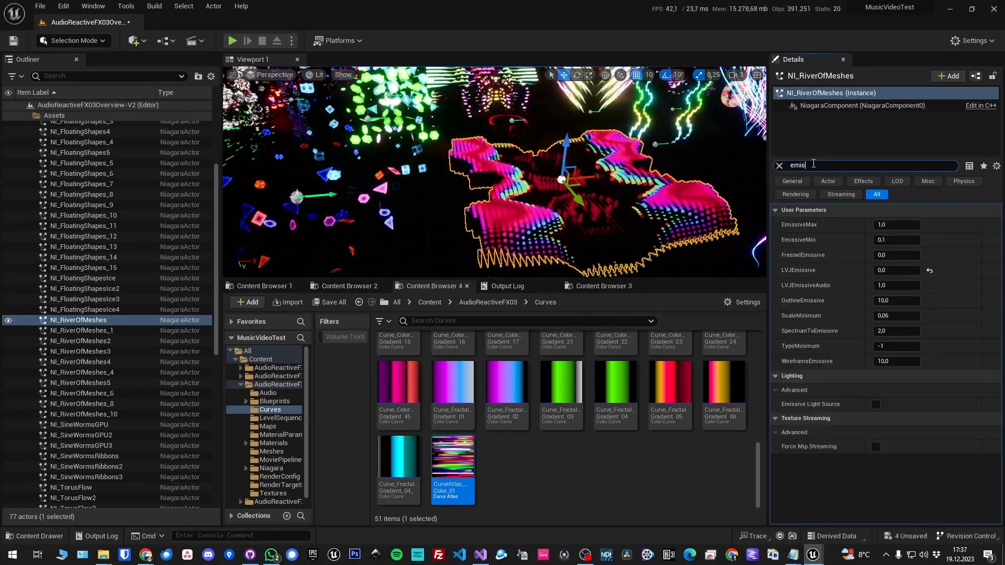
type("se")
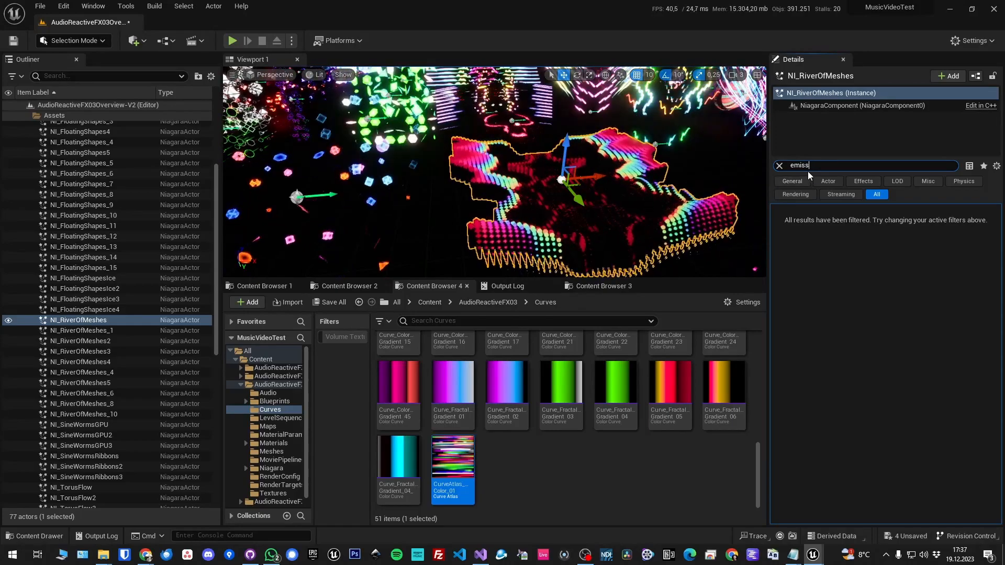
key("BackSpace")
key("BackSpace")
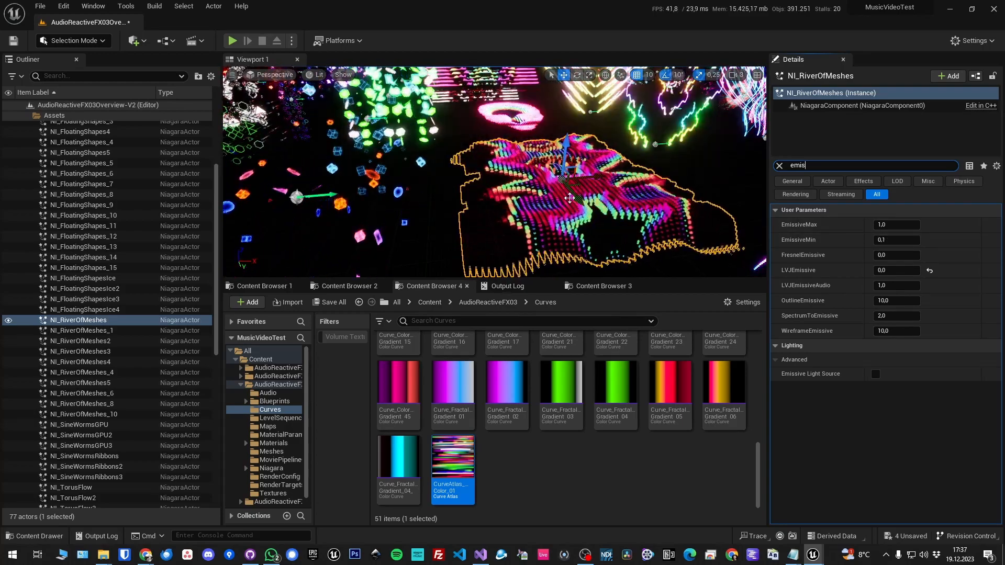
left_click(897, 242)
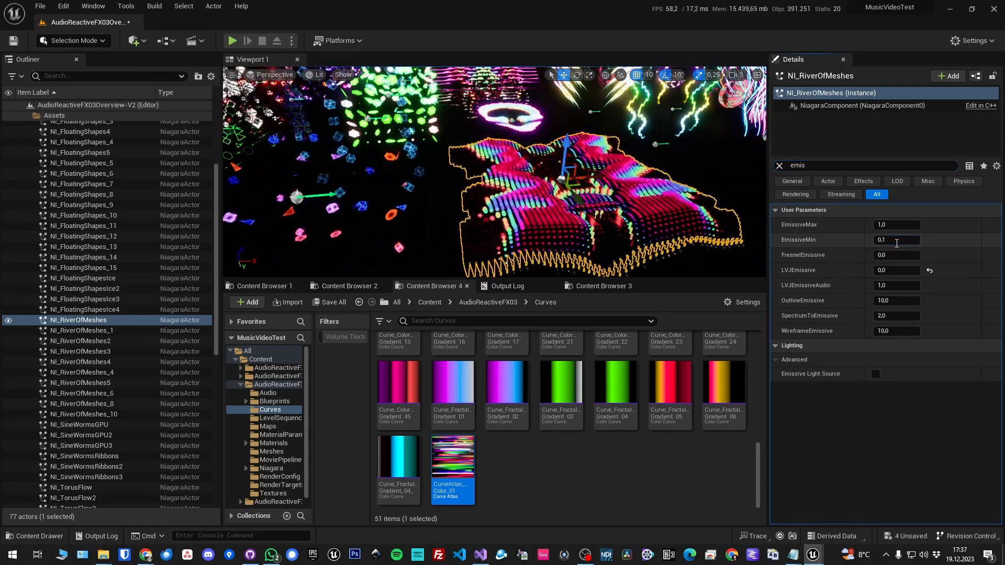
type("0")
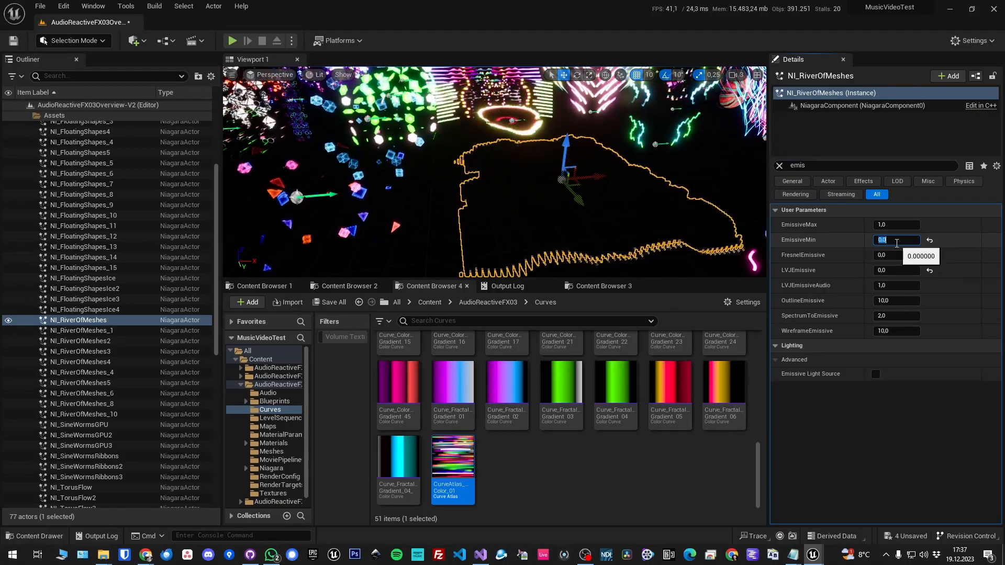
key("Return")
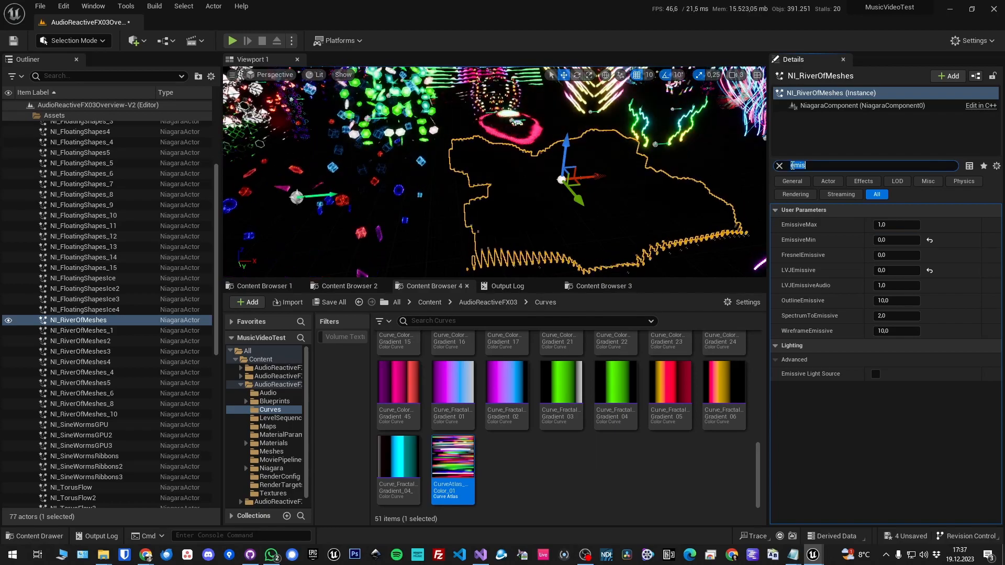
Return to the "lvj" property filter and set LVJEmissive to 1
type("lvj")
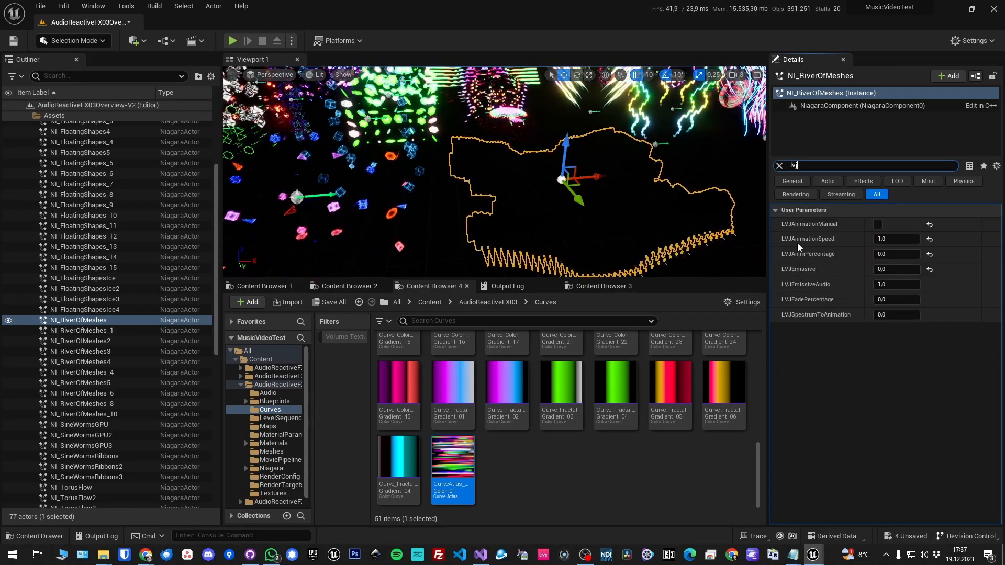
left_click(898, 270)
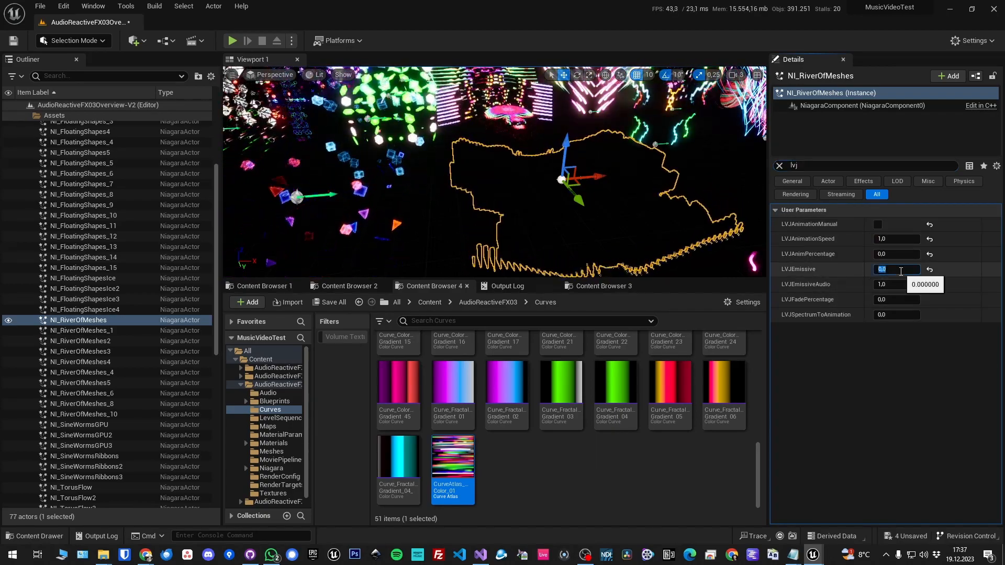
type("1")
key("Return")
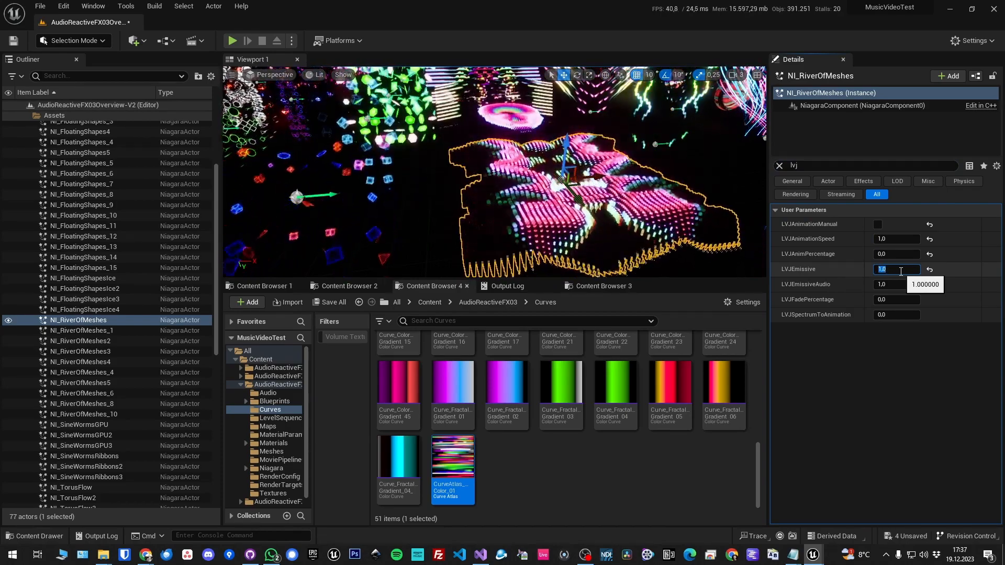
Try LVJEmissiveAudio at 0, 1 and 0.8 on the River of Shapes effect, and set it back to 1
left_click(896, 286)
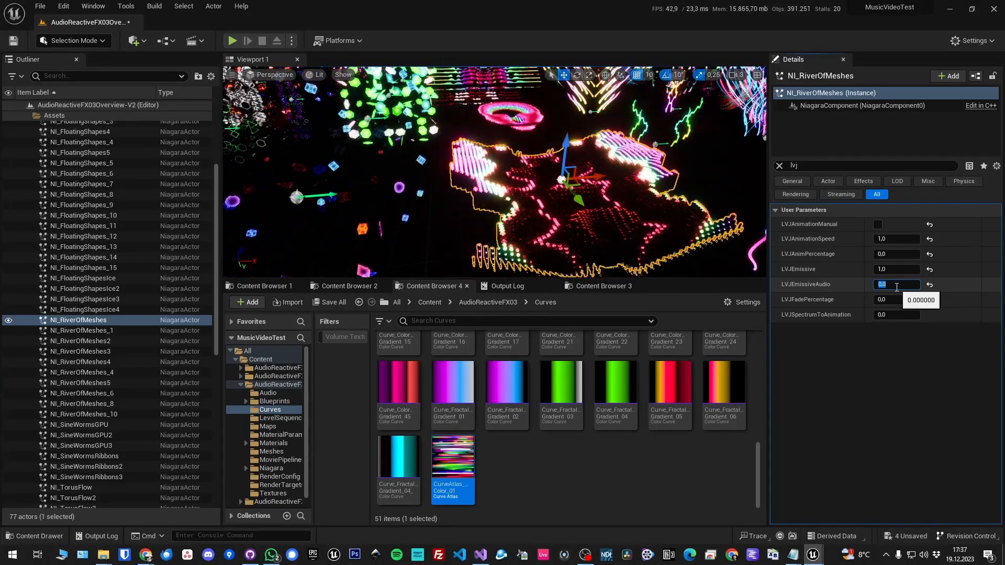
type("1")
key("Return")
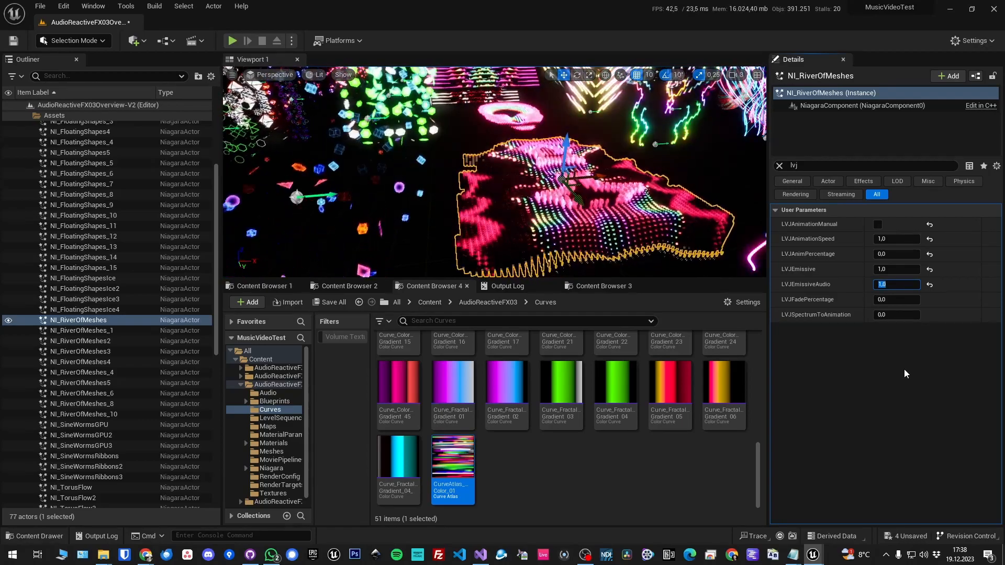
type("0,8")
key("Return")
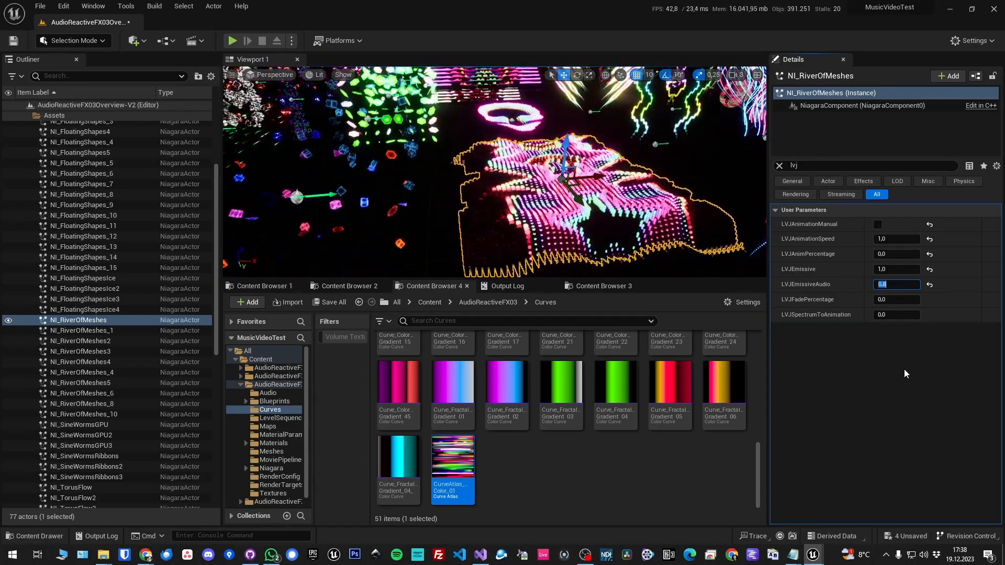
type("1,0")
key("Return")
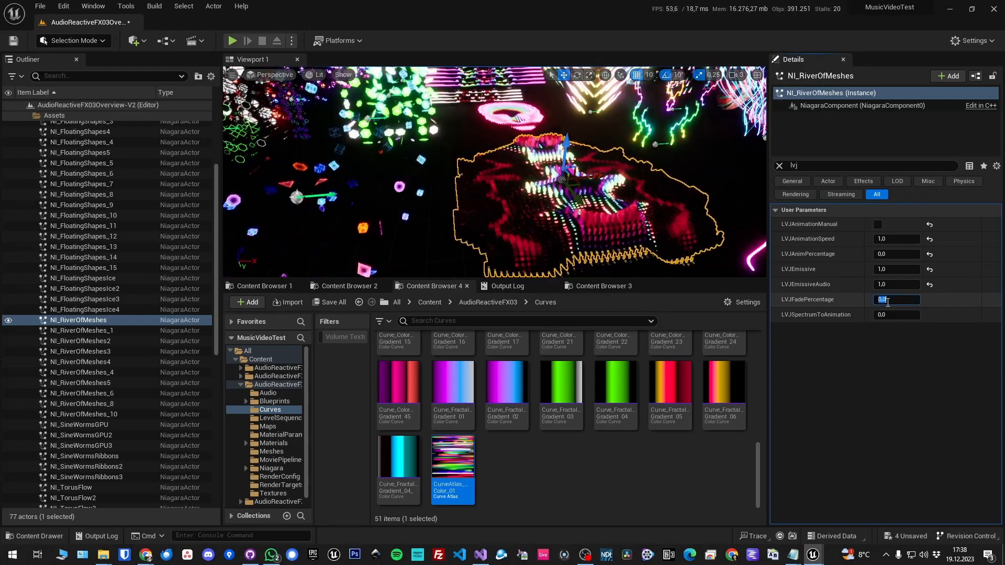
Check LVJFadePercentage, filter NI_RiverOfMeshes's properties by "fade", and switch FadeValueDebug on and off again
left_click(887, 300)
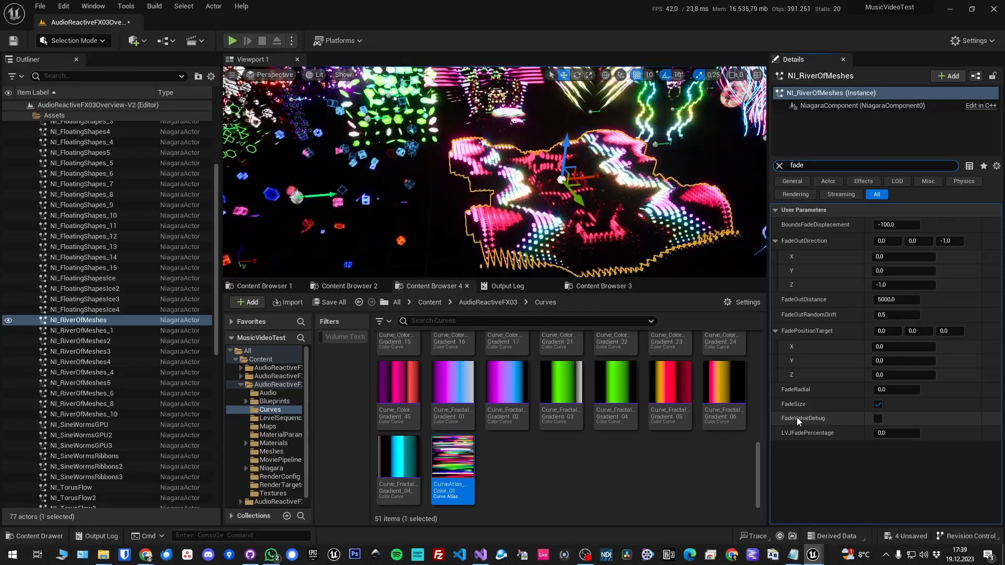
left_click(879, 418)
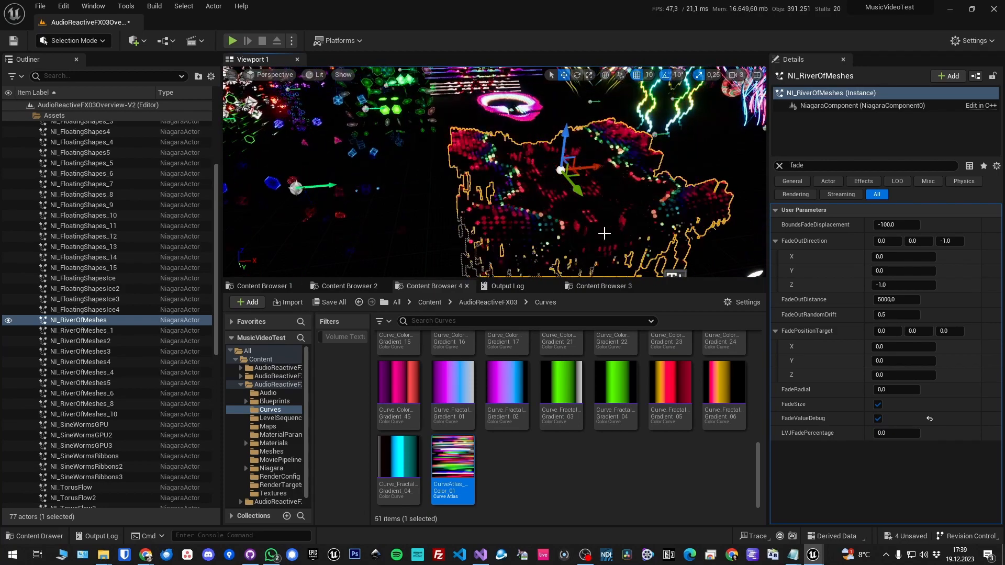
left_click(879, 419)
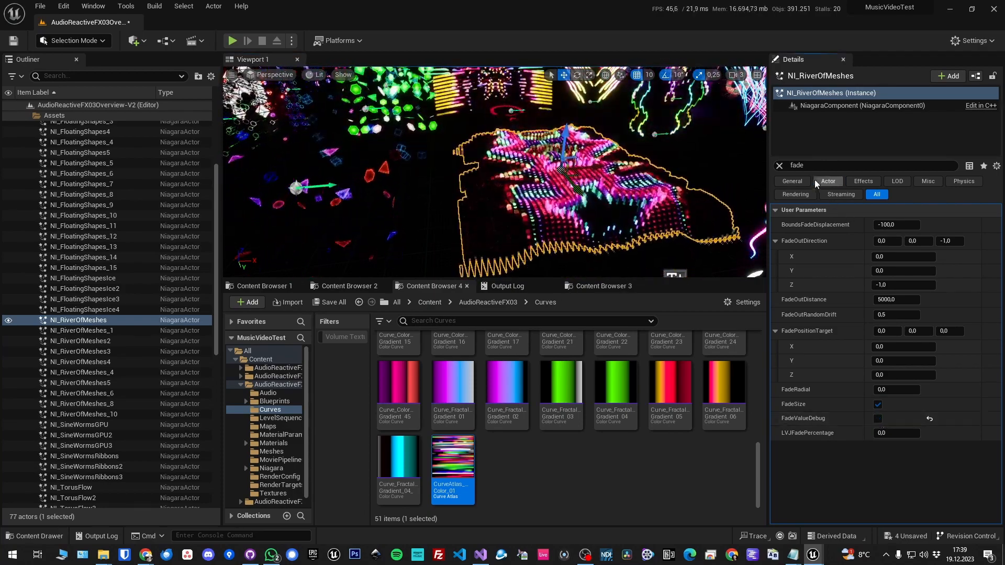
Filter NI_RiverOfMeshes's properties by "lvj" and set LVJSpectrumToAnimation to 1
double_click(798, 165)
type("W")
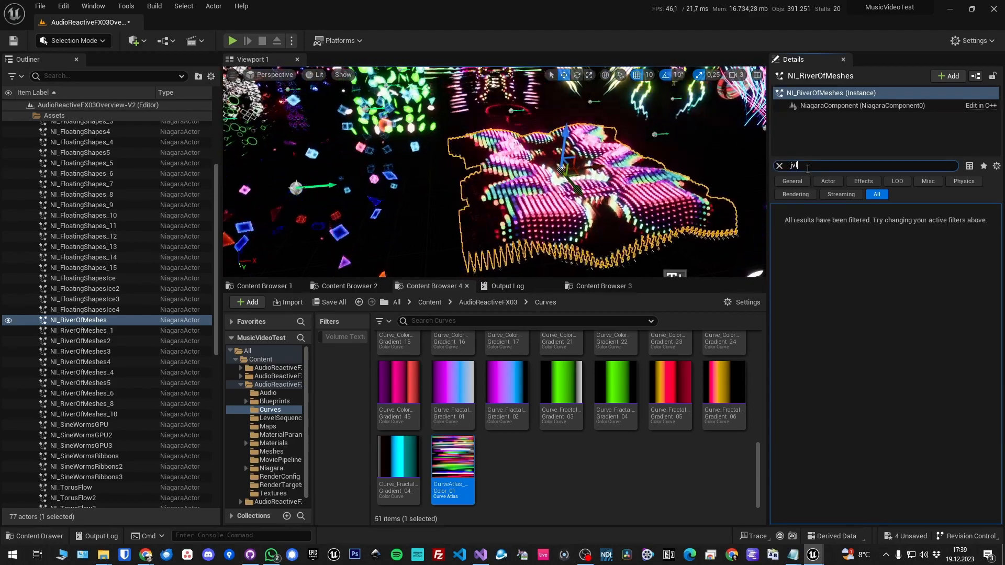
type("j")
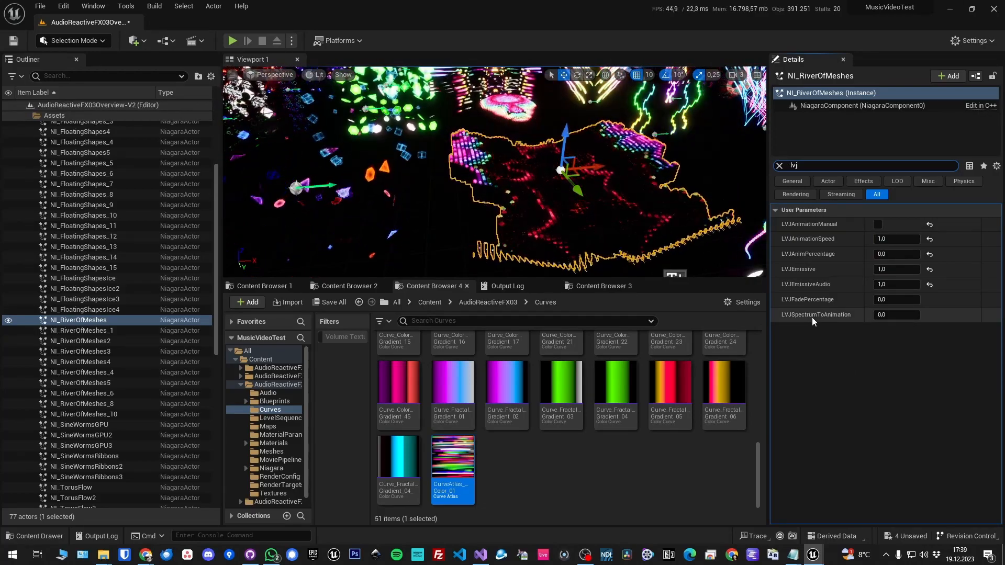
left_click(897, 315)
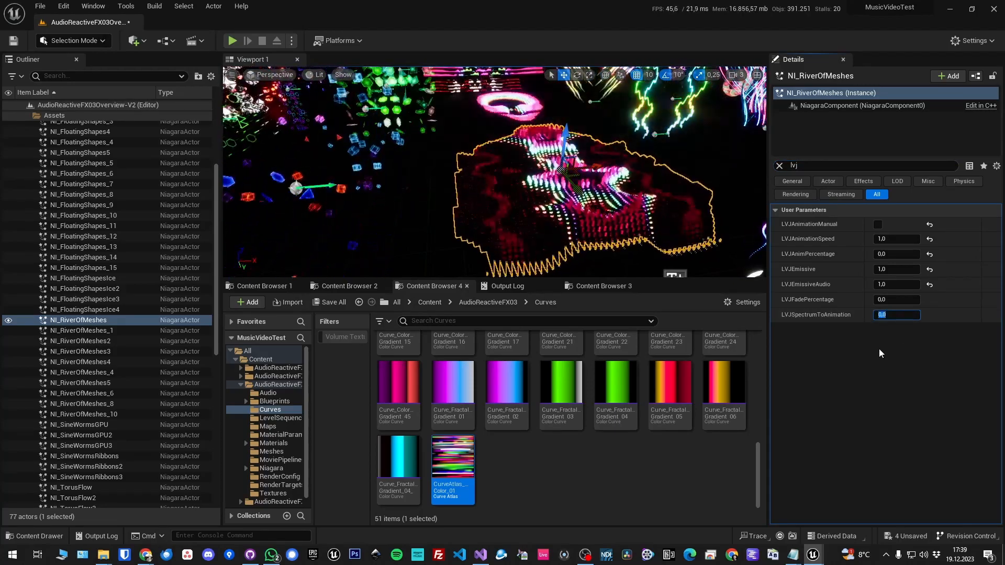
type("1")
key("Return")
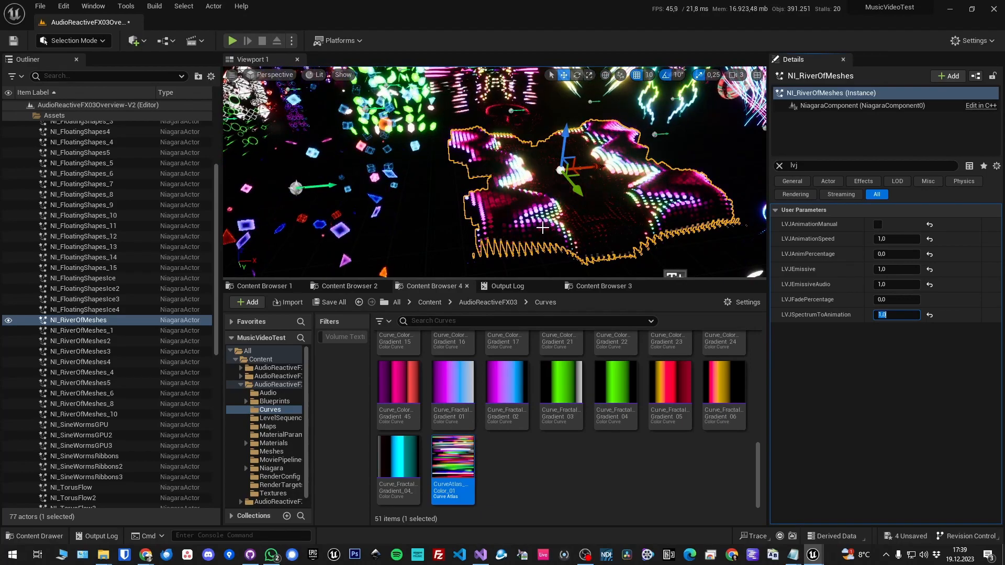
Filter the properties by "spectrum" and set SpectrumToAnimationStrength to 20
left_click(801, 166)
type("spectru")
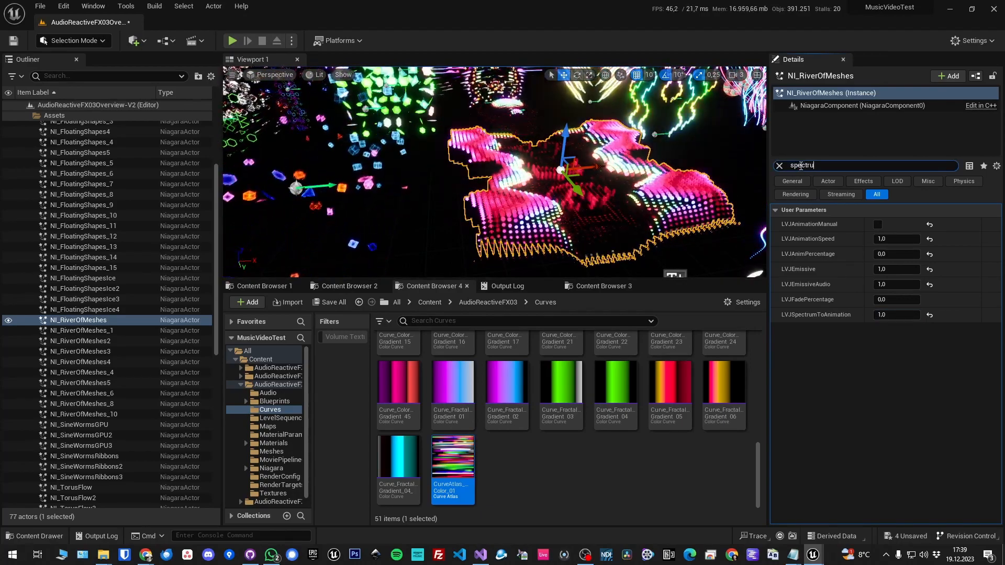
type("m")
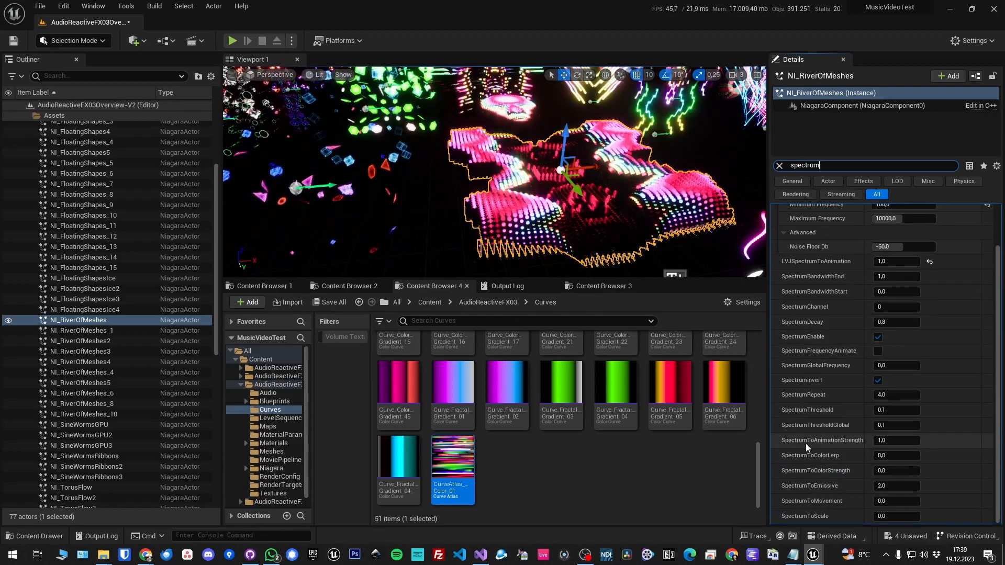
left_click(884, 441)
type("10")
key("Return")
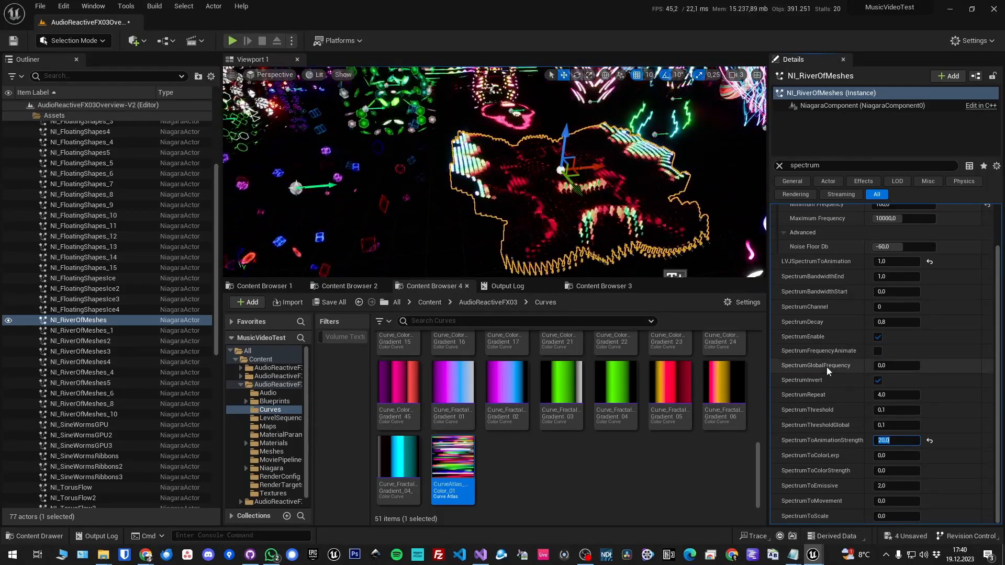
Review the spectrum parameters, from the AudioSpectrum resolution and frequency range to the bandwidth, threshold and SpectrumTo settings
scroll(835, 366, "up", 2)
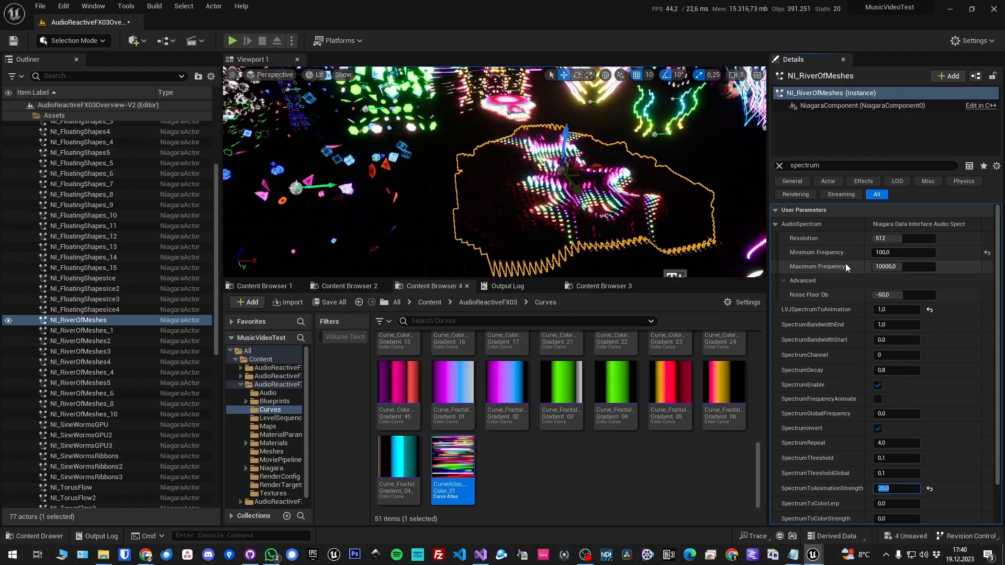
scroll(849, 422, "down", 2)
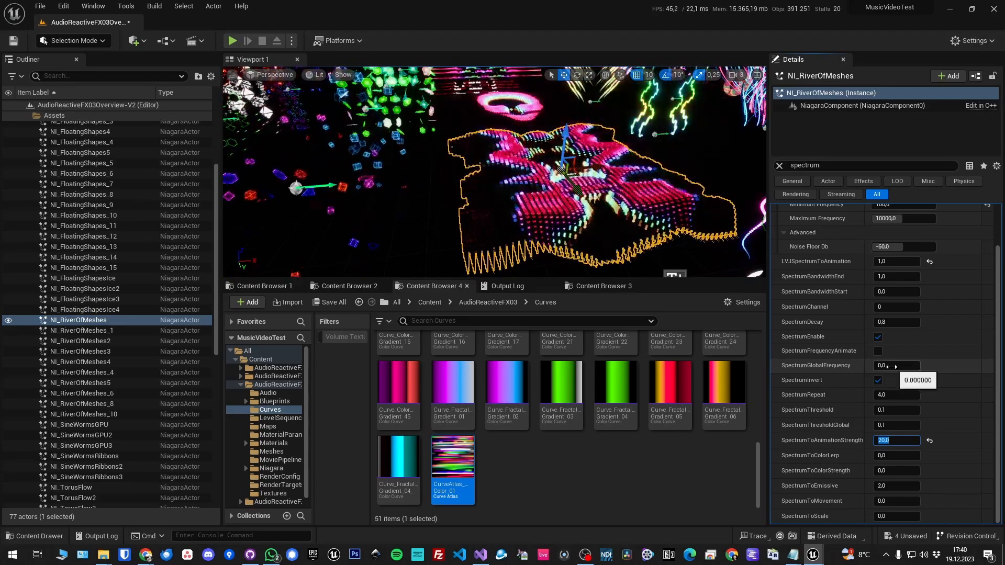
scroll(869, 368, "up", 2)
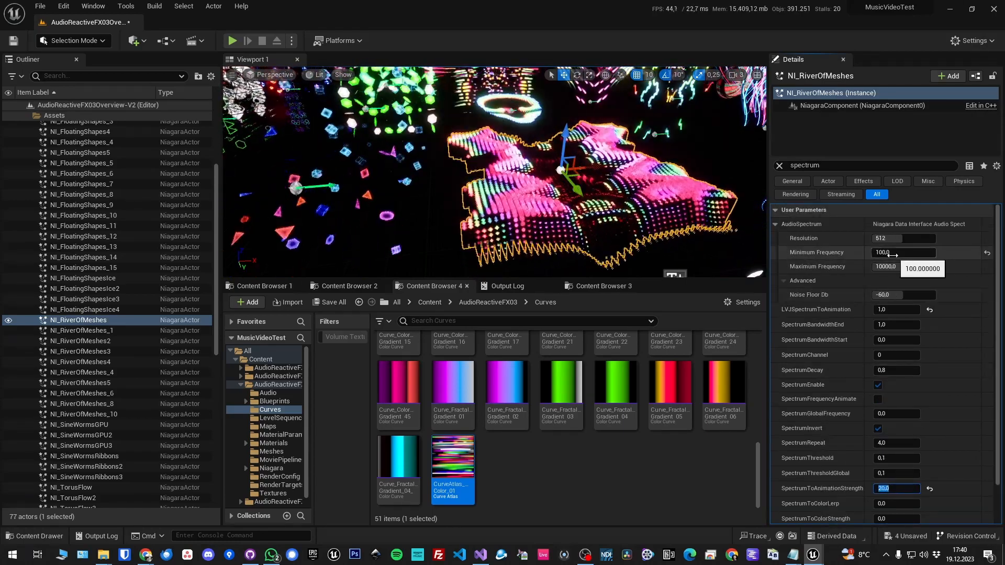
scroll(860, 432, "down", 1)
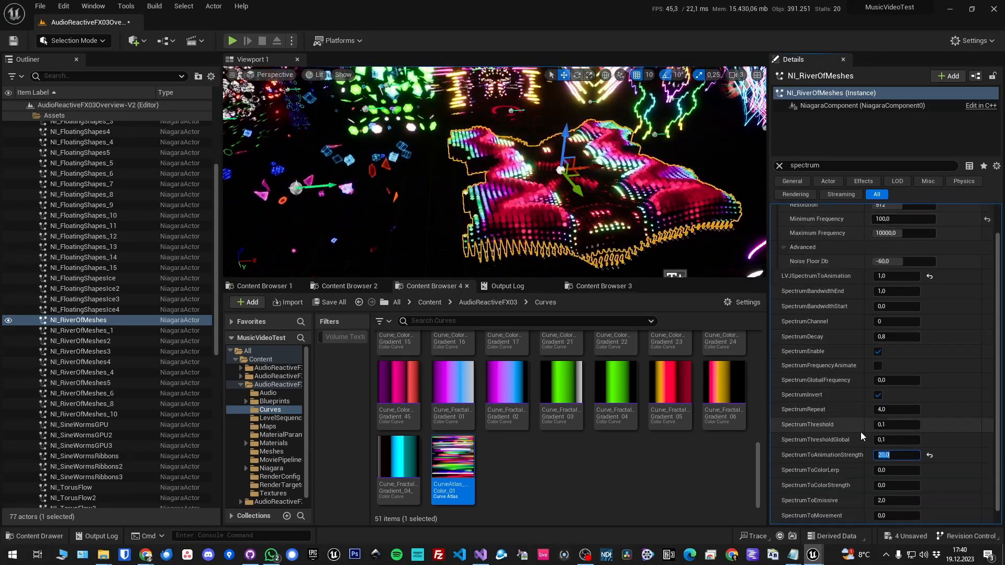
scroll(860, 429, "down", 1)
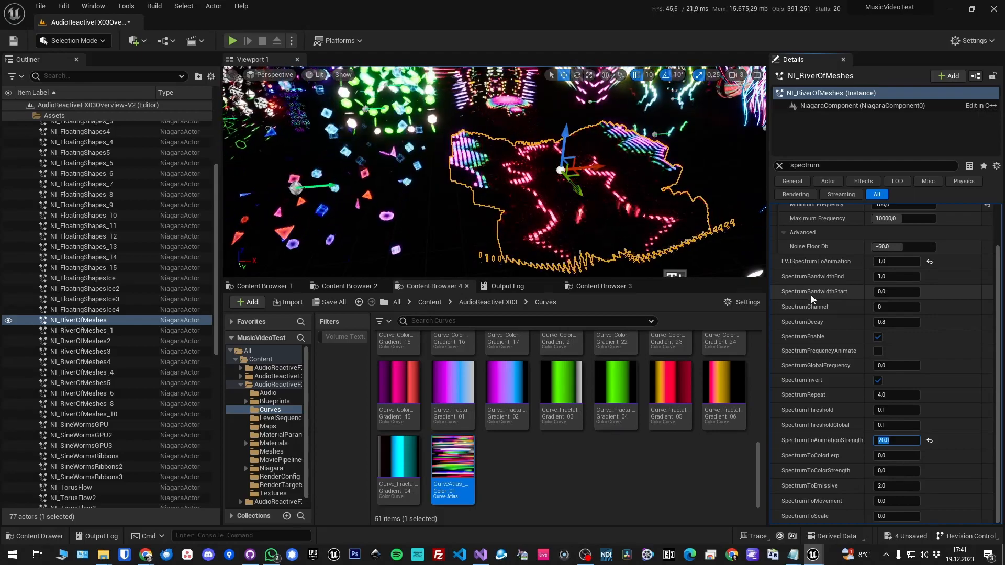
scroll(831, 288, "up", 2)
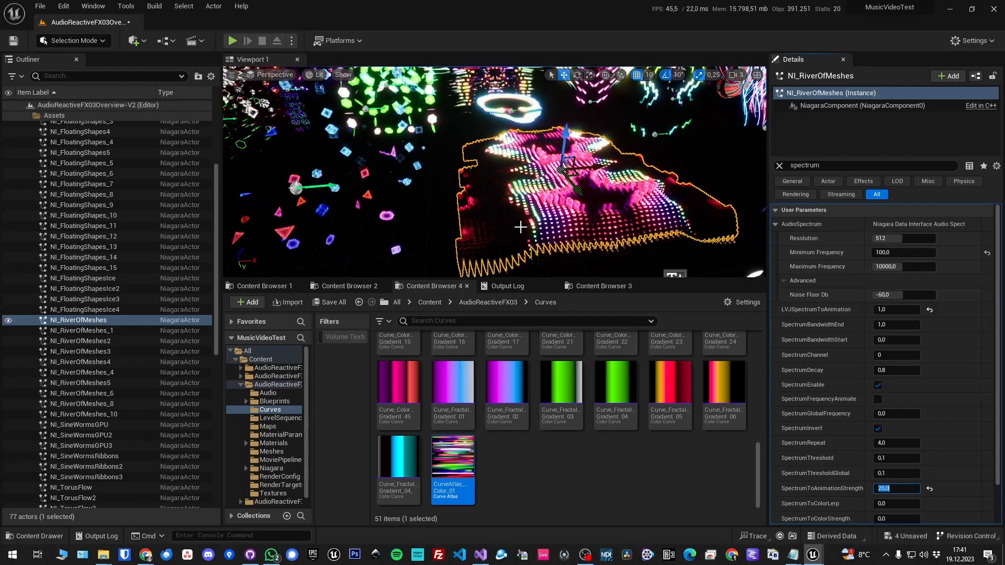
scroll(843, 403, "down", 3)
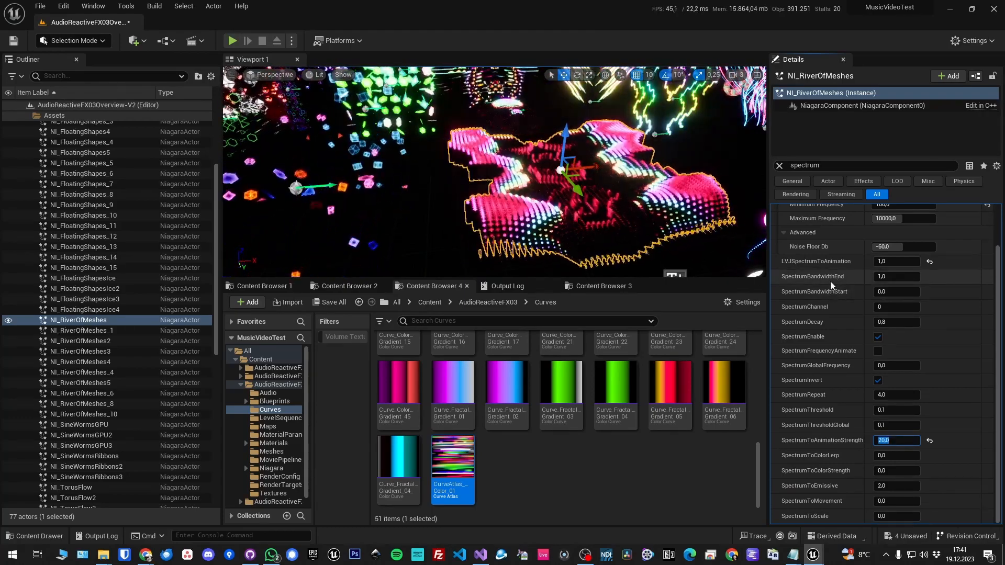
Try SpectrumBandwidthEnd at 0.3 and return it to 1, and test SpectrumDecay, leaving it at 0.8
left_click(900, 277)
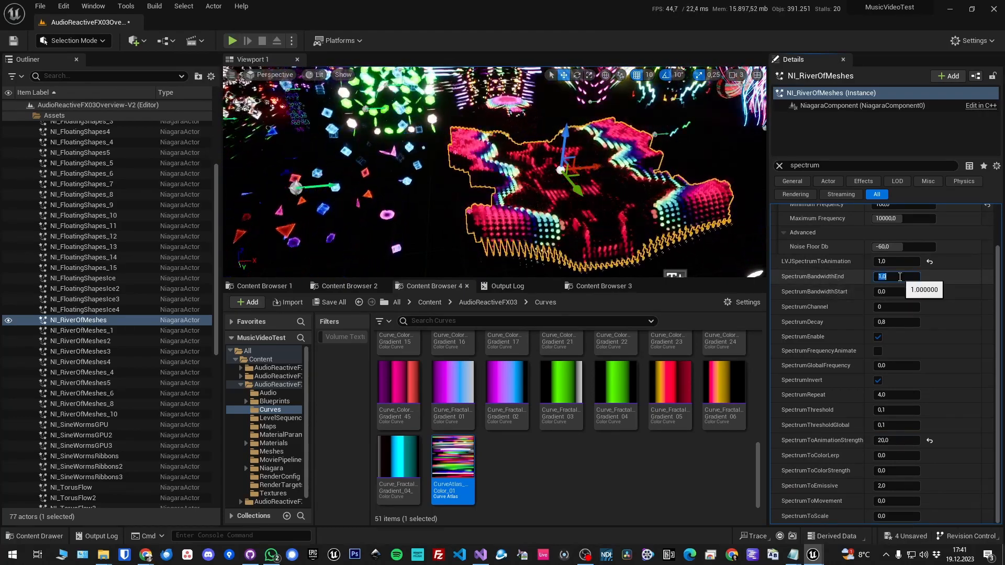
type("0,3")
key("Return")
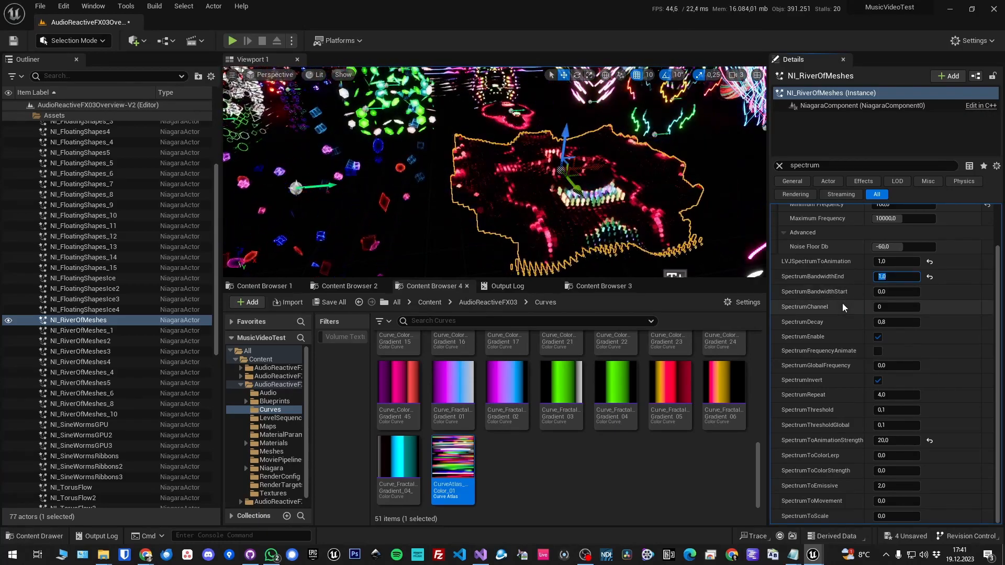
left_click(953, 306)
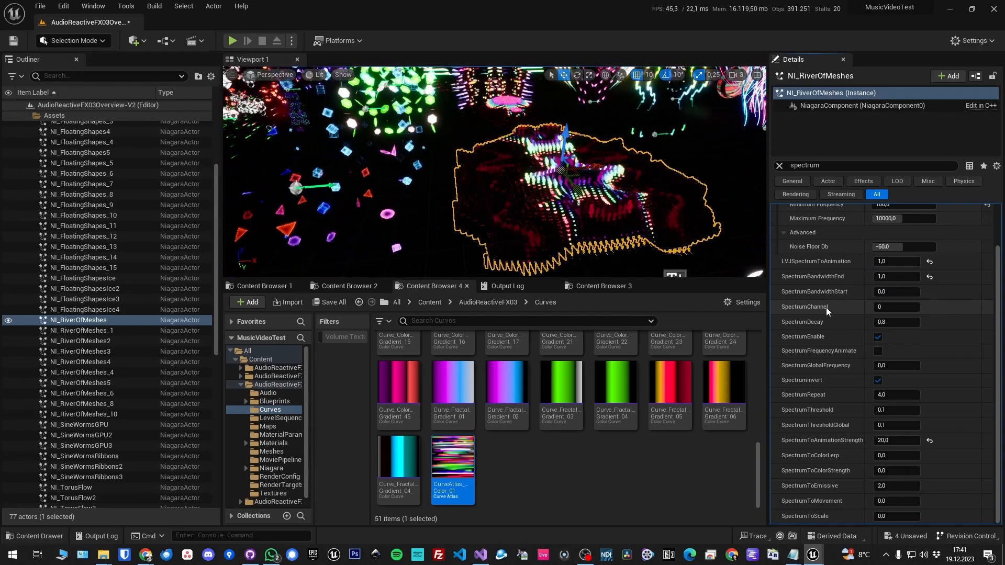
left_click(893, 323)
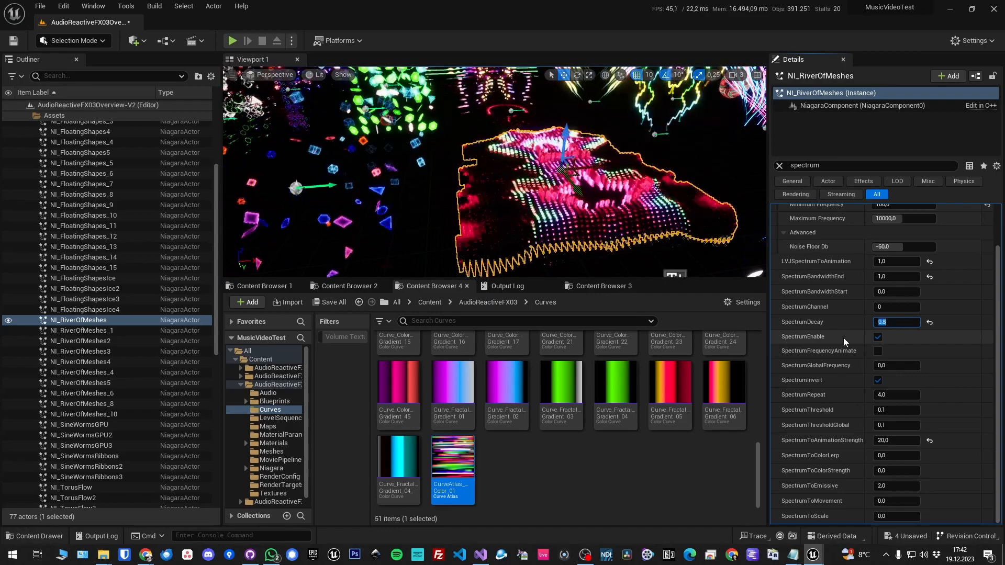
left_click(838, 351)
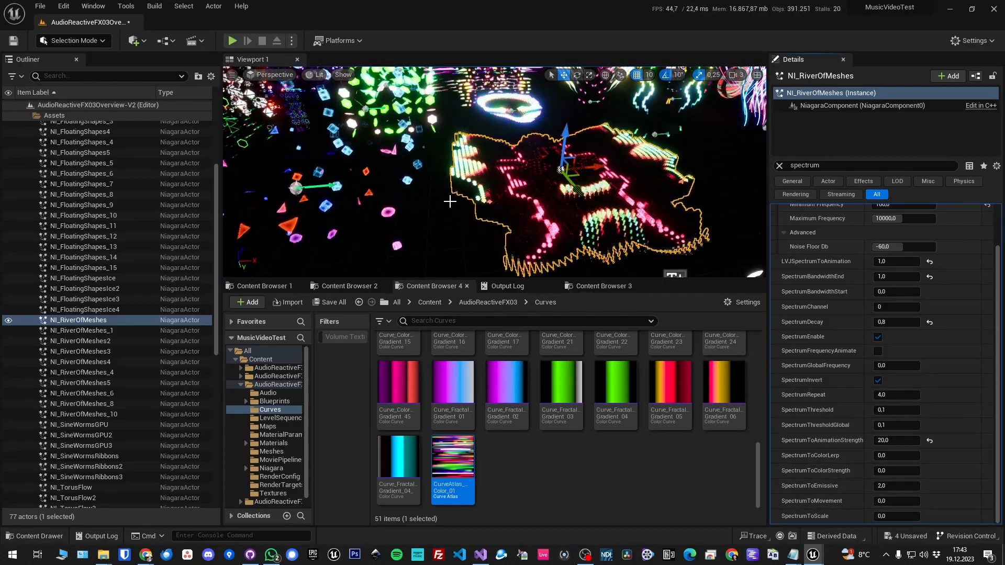
Pull back to the overview of all effects and clear the property filter to list all of NI_RiverOfMeshes's parameters
right_click_drag(475, 211, 489, 190)
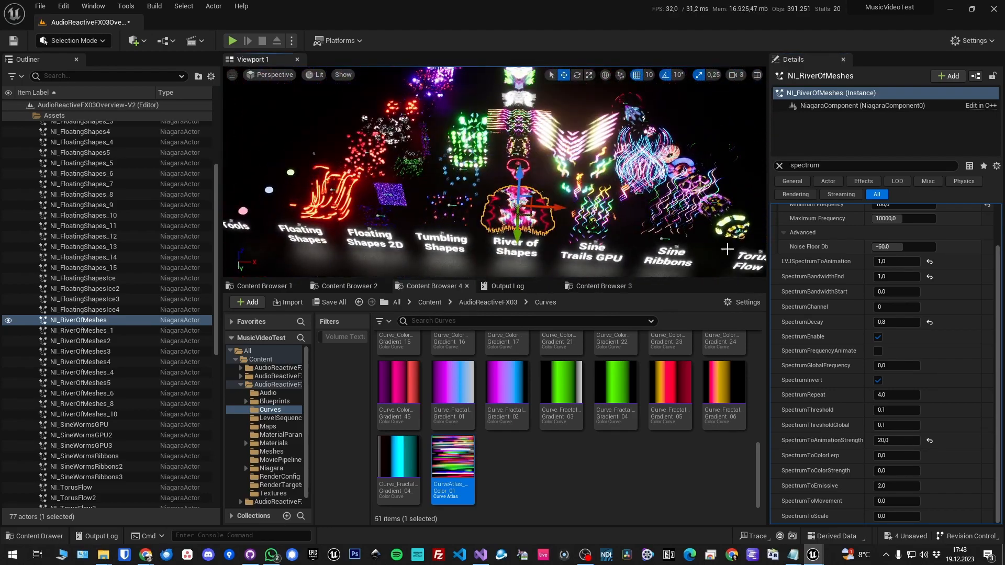
left_click(779, 166)
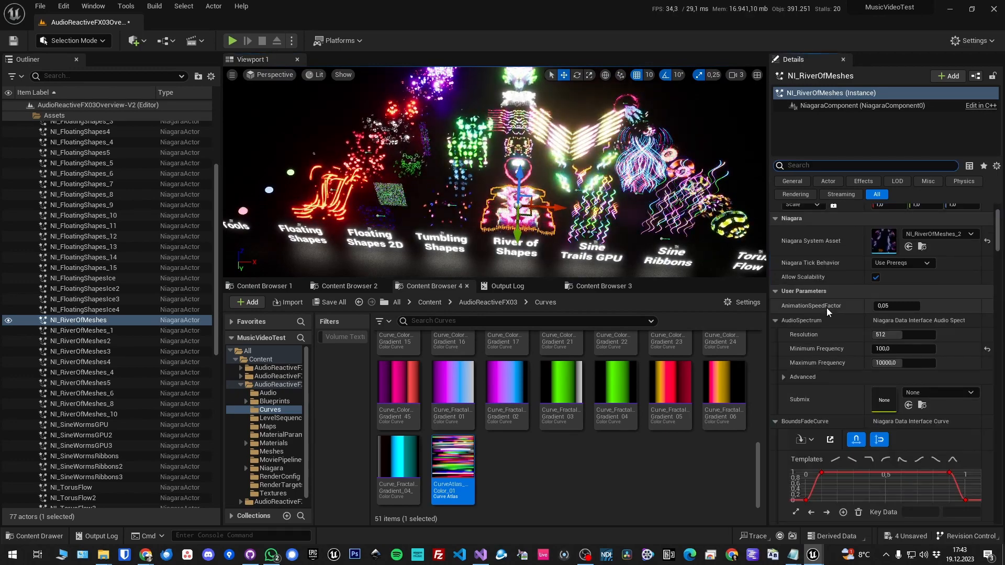